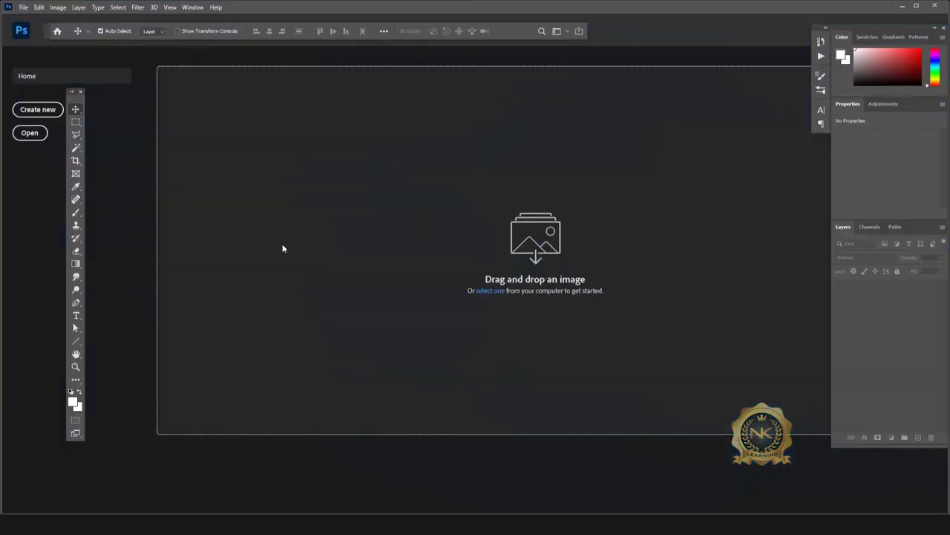
# Open house image 2 from New folder in Photoshop after previewing it in Photos
pyautogui.click(25, 7)
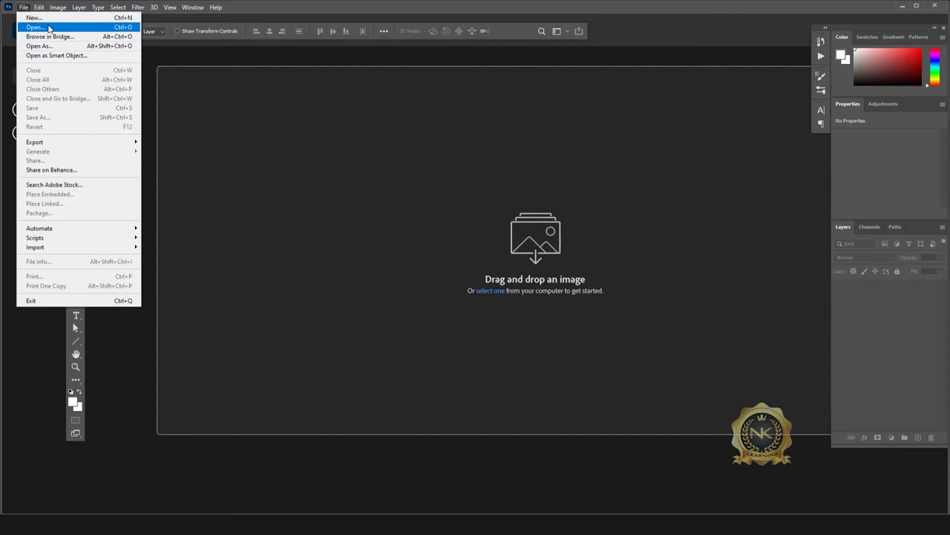
pyautogui.click(36, 26)
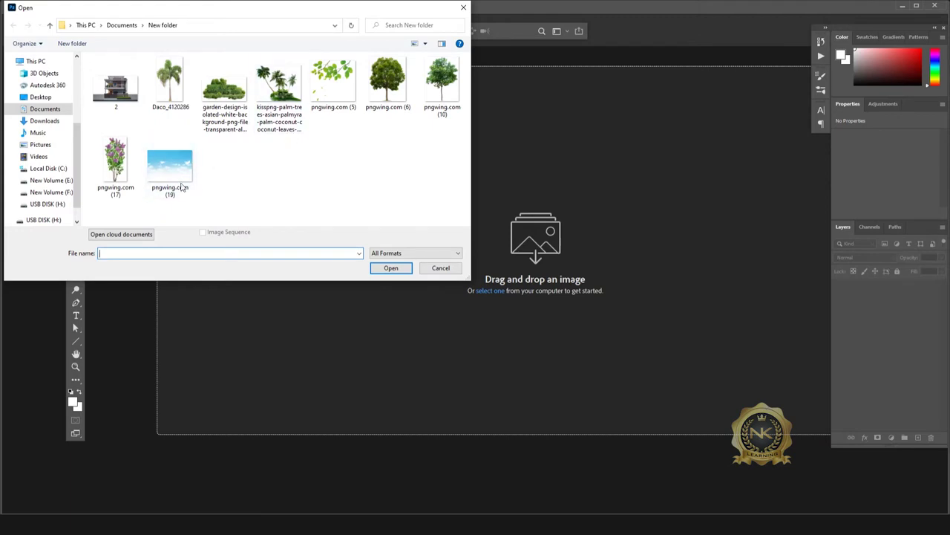
pyautogui.click(121, 87)
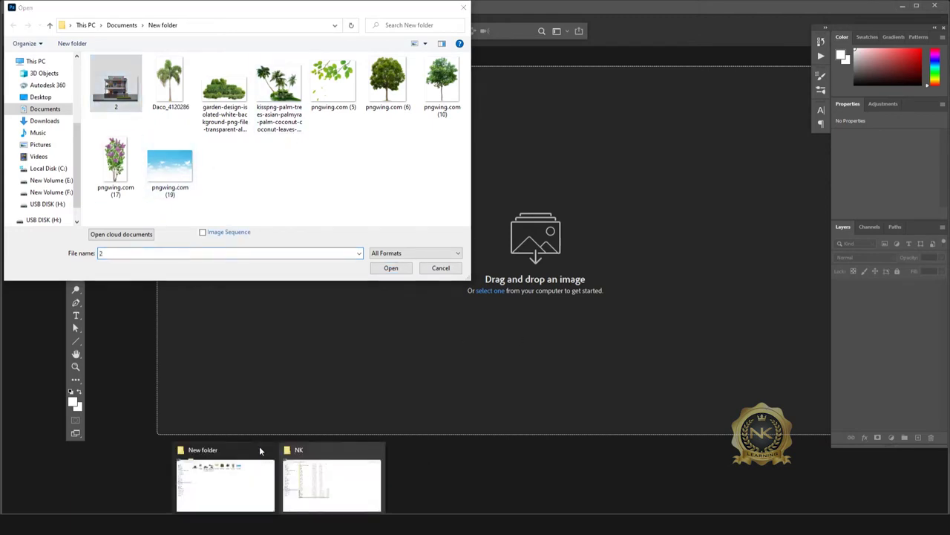
pyautogui.click(230, 483)
pyautogui.doubleClick(178, 74)
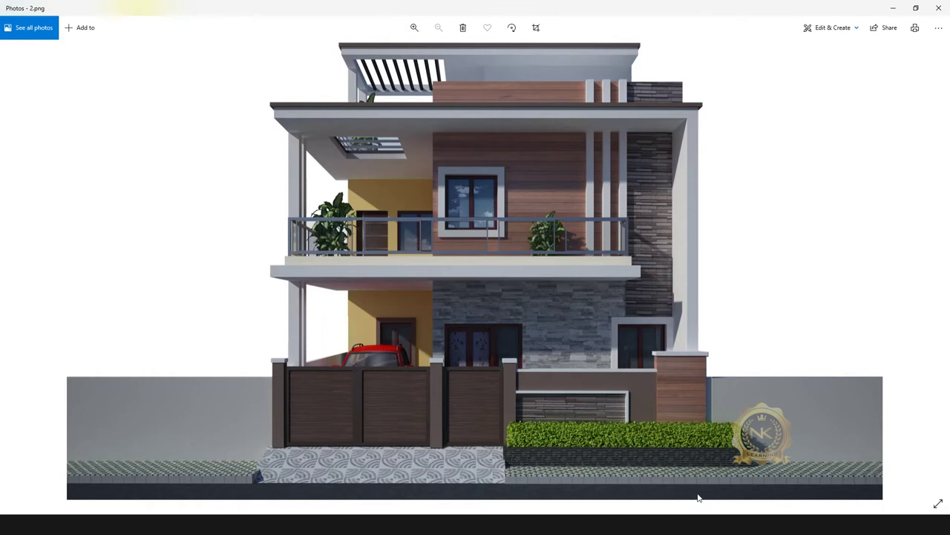
pyautogui.click(893, 7)
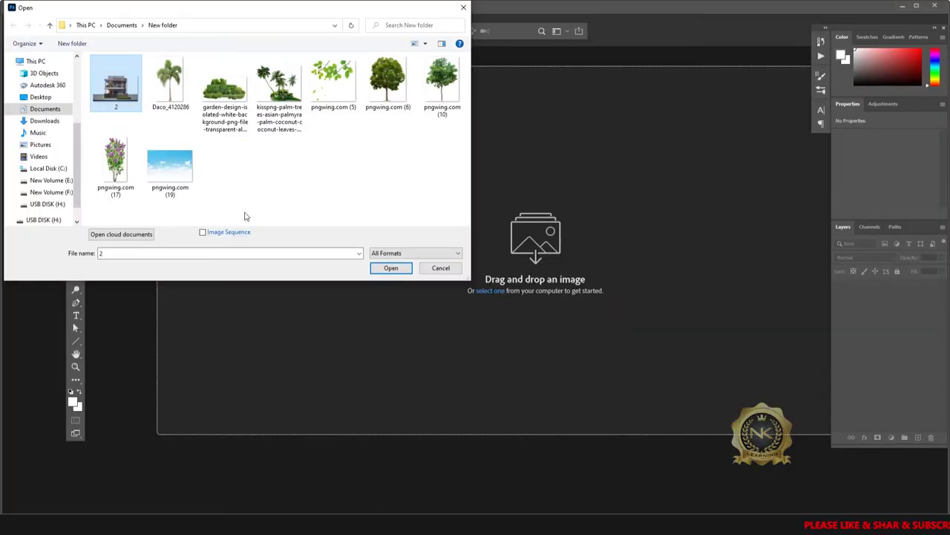
pyautogui.click(112, 74)
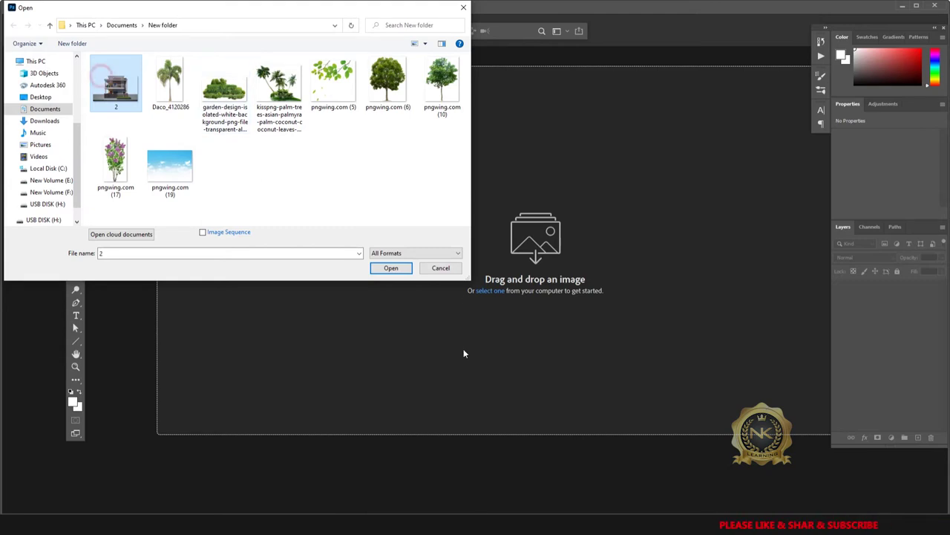
pyautogui.click(389, 268)
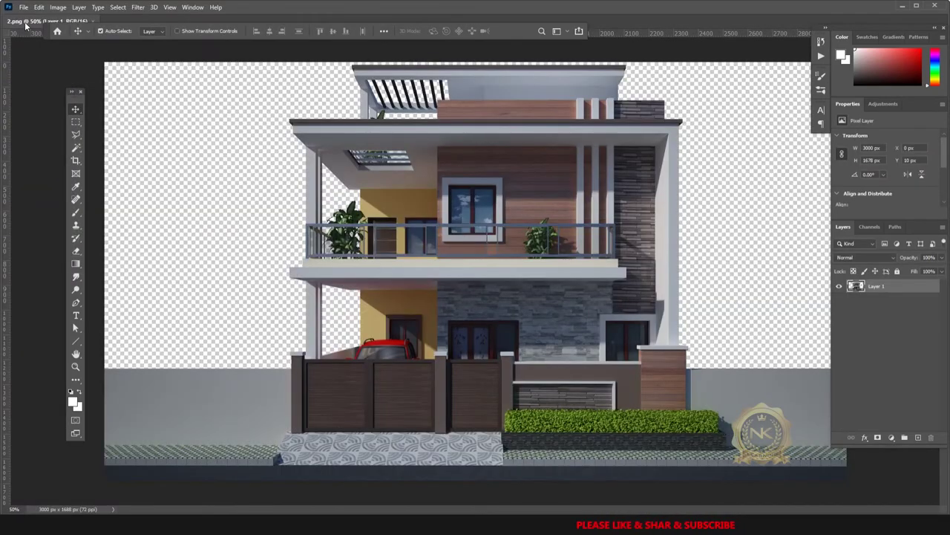
# Float the 2.png window and check its Image Size in pixels: 3000 × 1688
pyautogui.moveTo(45, 21); pyautogui.dragTo(223, 86)
pyautogui.moveTo(464, 92)
pyautogui.mouseDown()
pyautogui.moveTo(404, 66)
pyautogui.moveTo(434, 62)
pyautogui.moveTo(371, 68)
pyautogui.mouseUp()
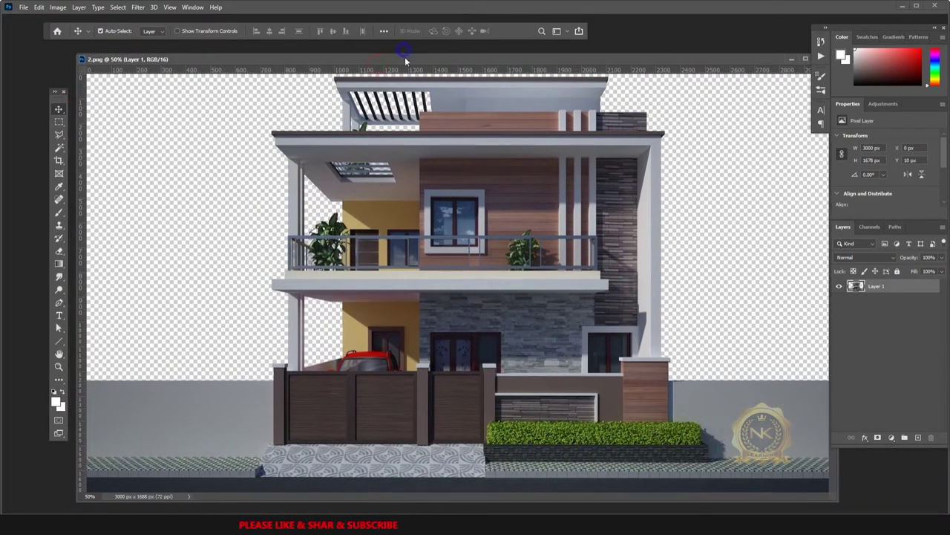
pyautogui.rightClick(405, 58)
pyautogui.click(423, 72)
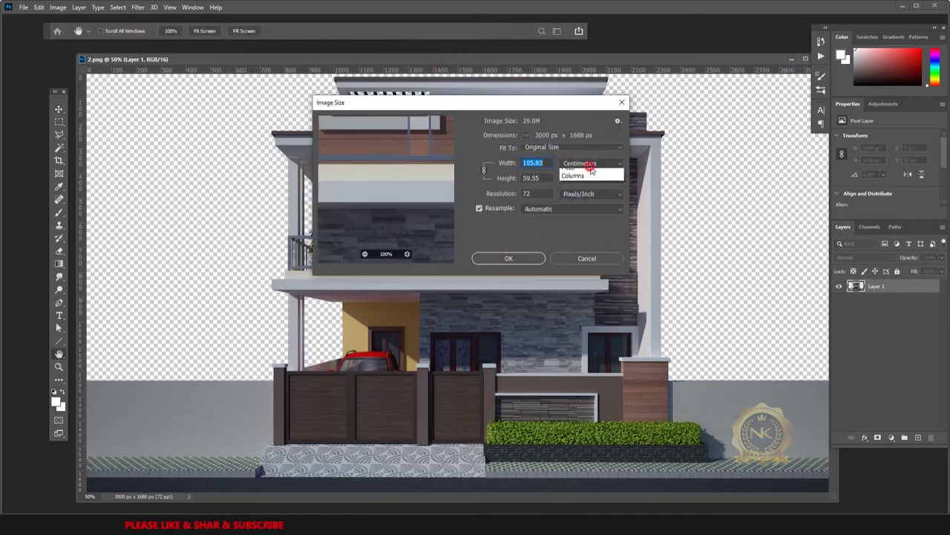
pyautogui.click(583, 179)
pyautogui.press('Tab')
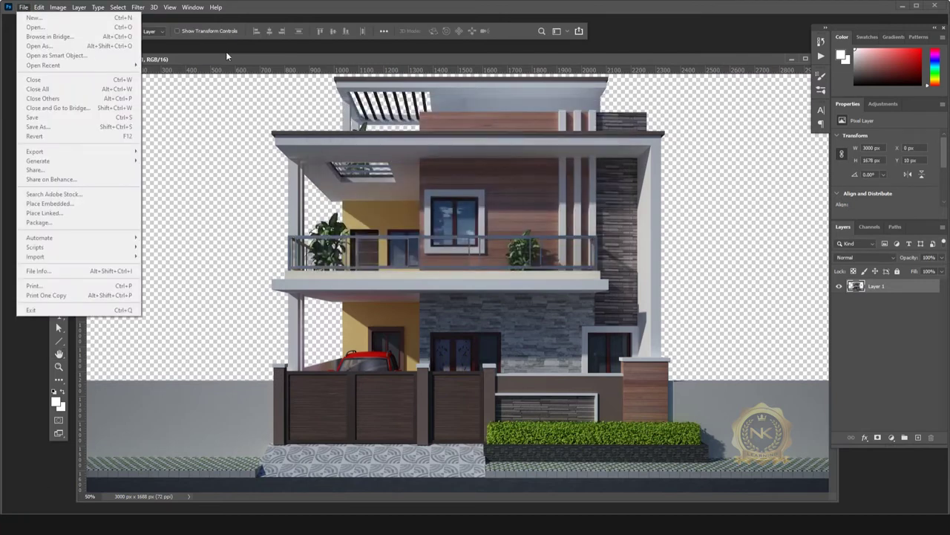
# Create a new white 3000 × 1688 document at 300 ppi
pyautogui.click(228, 56)
pyautogui.moveTo(396, 59); pyautogui.dragTo(375, 60)
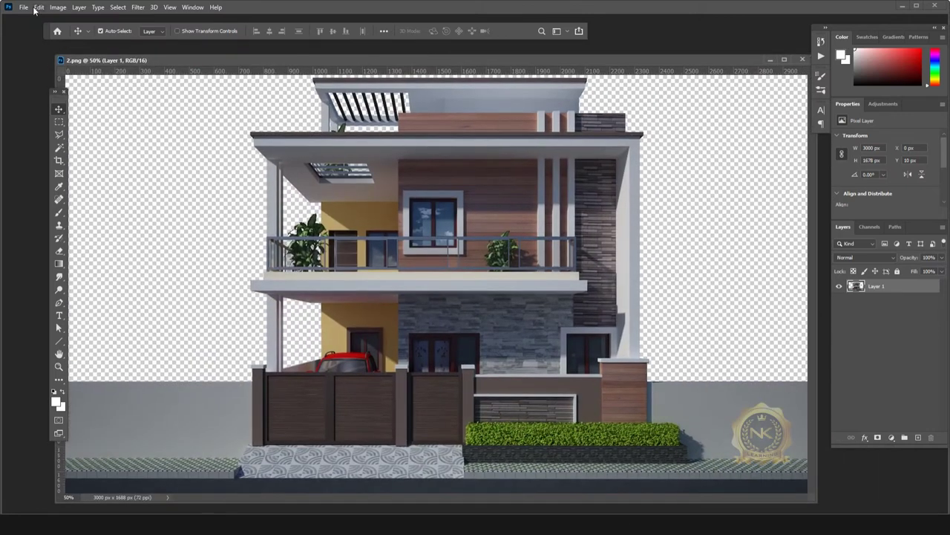
pyautogui.click(24, 6)
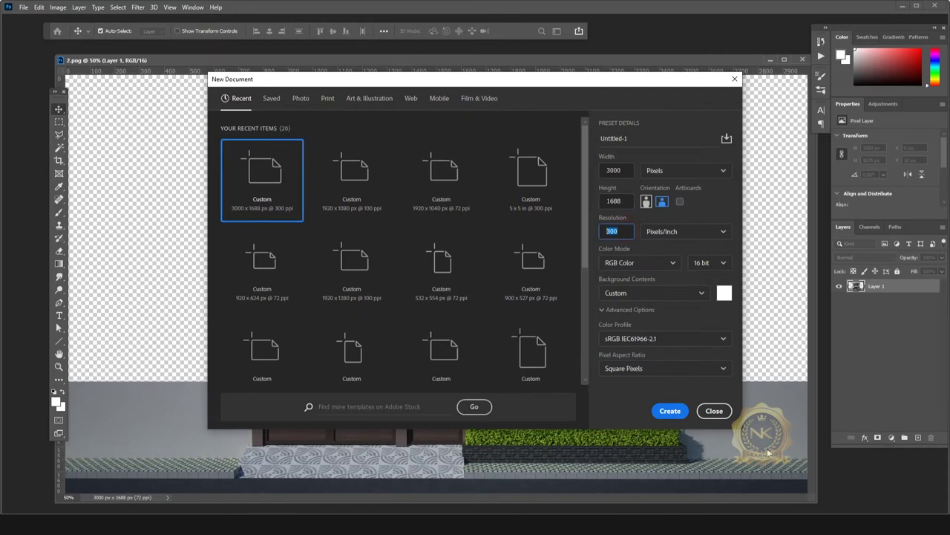
pyautogui.click(668, 412)
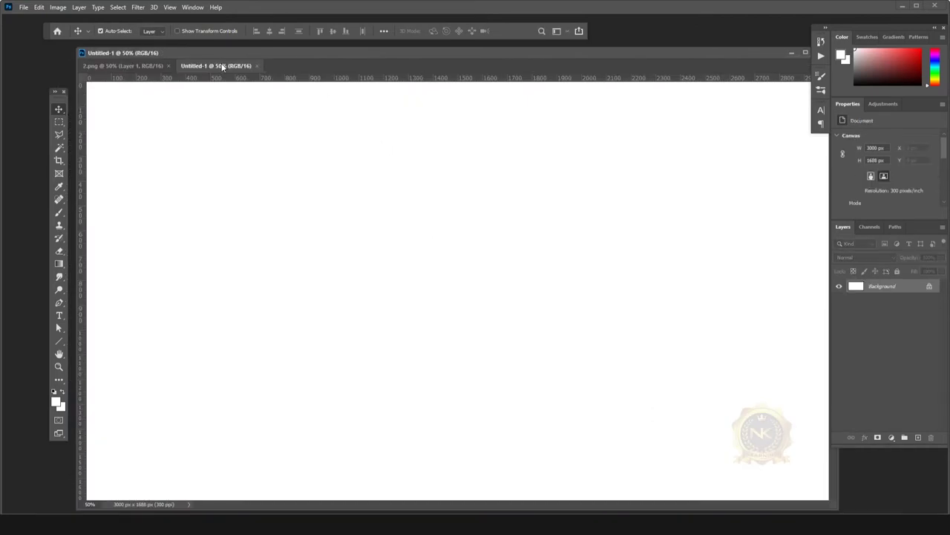
# Copy the entire house image from 2.png and paste it into Untitled-1 as Layer 1
pyautogui.moveTo(222, 67); pyautogui.dragTo(297, 295)
pyautogui.click(217, 175)
pyautogui.hotkey('ctrl', 'a')
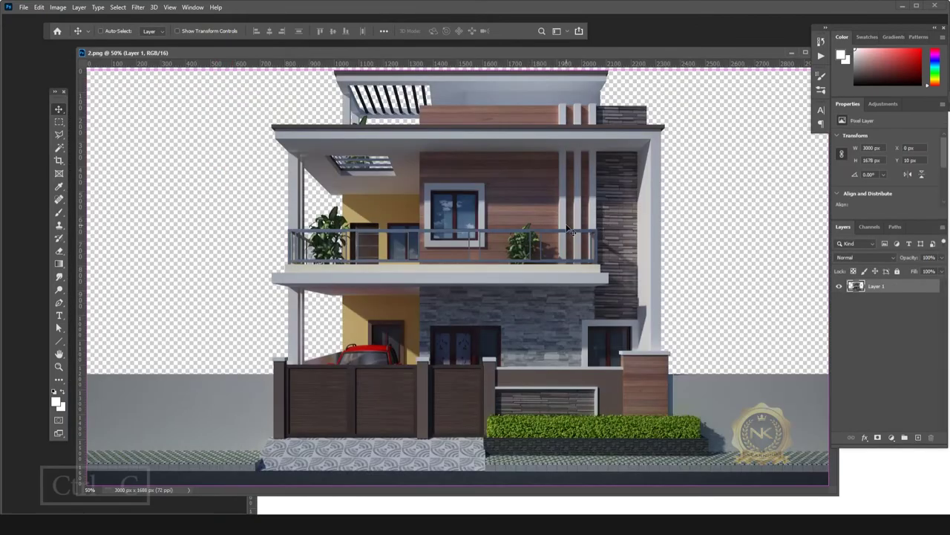
pyautogui.hotkey('ctrl', 'c')
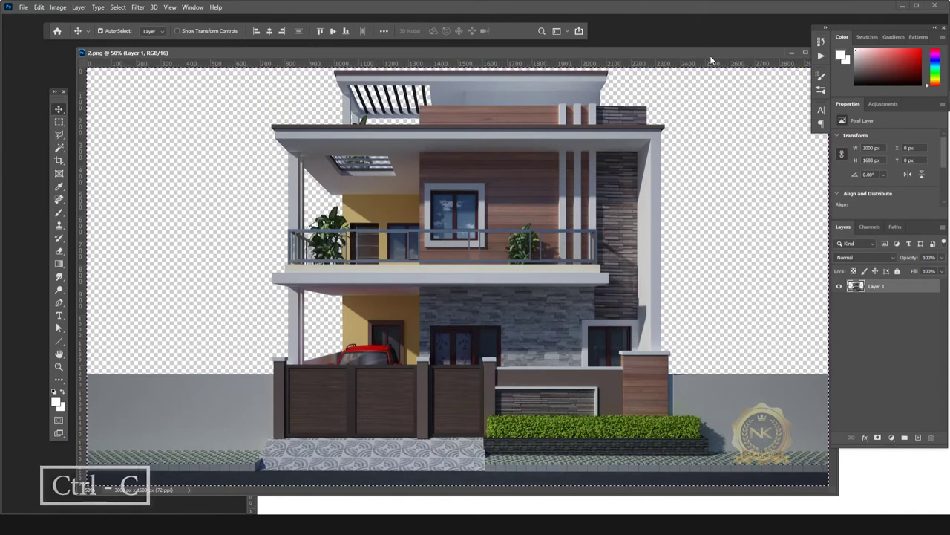
pyautogui.moveTo(710, 55); pyautogui.dragTo(539, 61)
pyautogui.click(705, 186)
pyautogui.hotkey('ctrl', 'v')
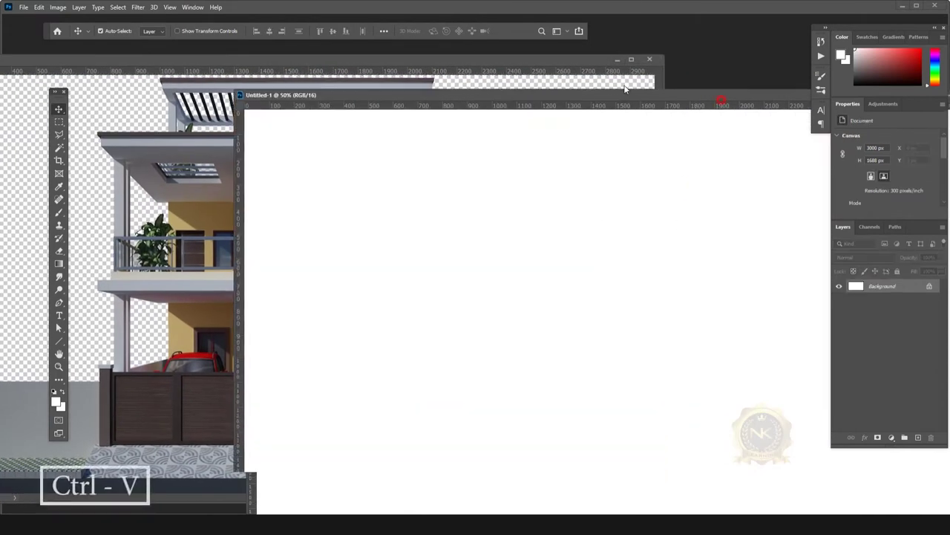
# Close the original 2.png document and resize the Untitled-1 window
pyautogui.moveTo(719, 98); pyautogui.dragTo(592, 80)
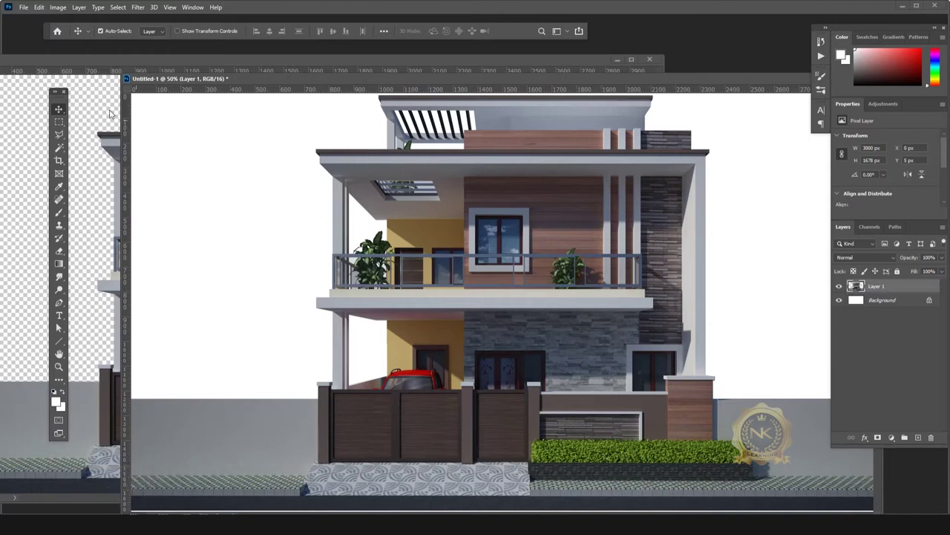
pyautogui.click(617, 63)
pyautogui.click(650, 59)
pyautogui.moveTo(672, 78); pyautogui.dragTo(633, 60)
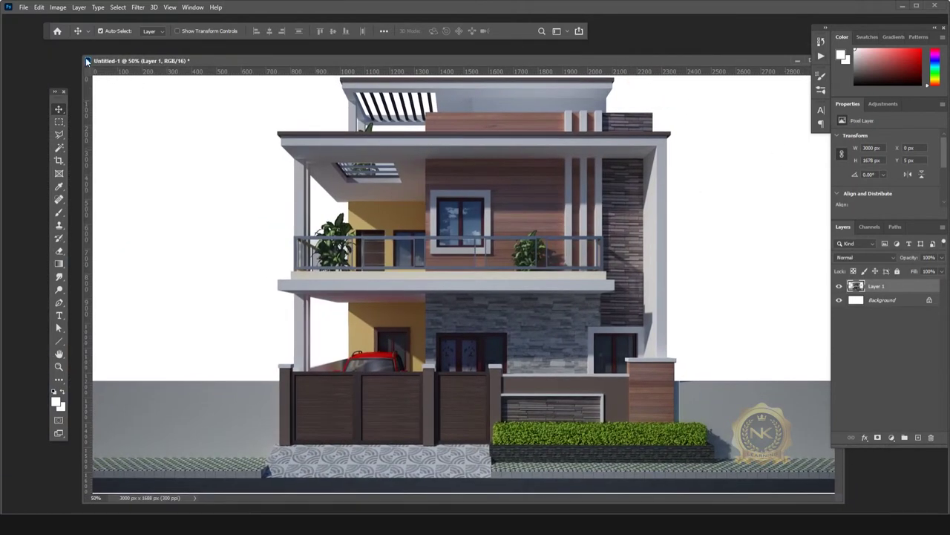
pyautogui.moveTo(81, 55); pyautogui.dragTo(261, 159)
pyautogui.moveTo(568, 167); pyautogui.dragTo(432, 97)
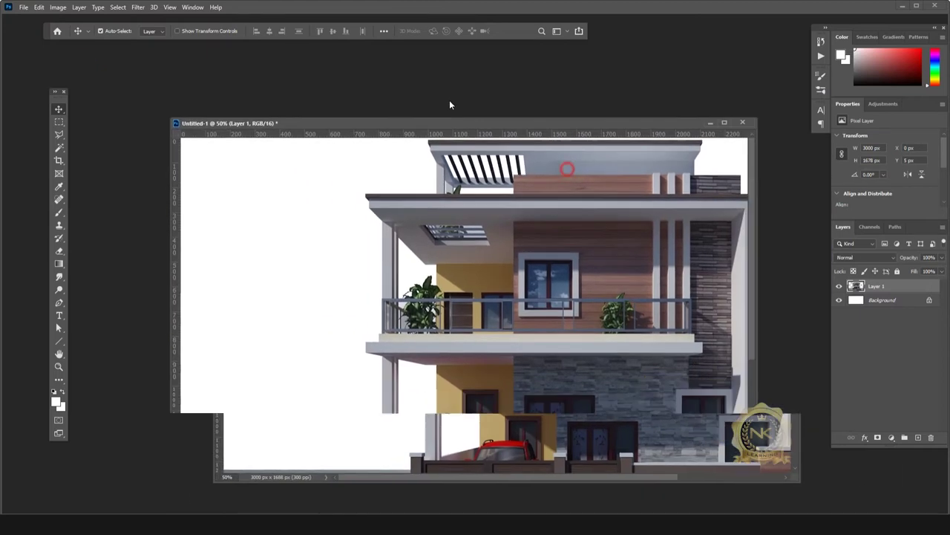
# Fit the canvas in the window and nudge the house layer slightly down
pyautogui.hotkey('ctrl', '0')
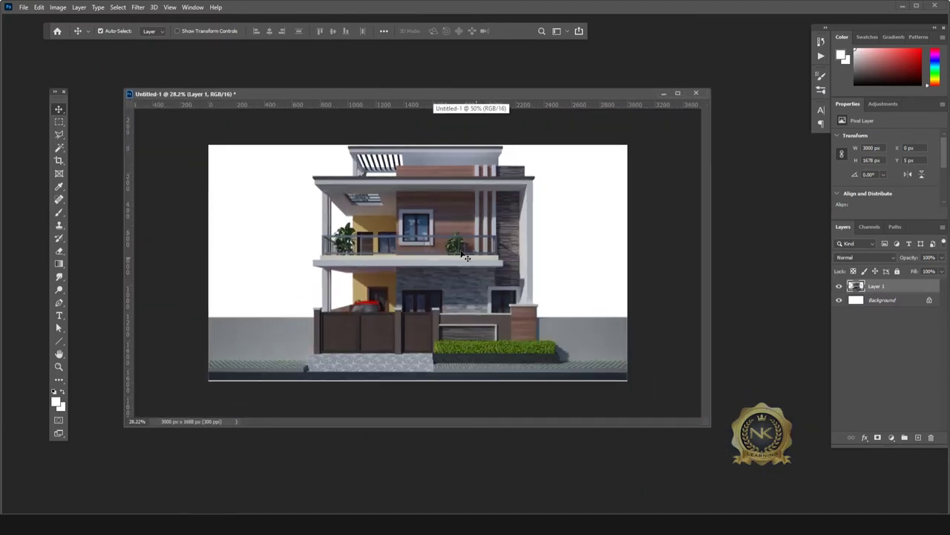
pyautogui.scroll(1, 465, 257)
pyautogui.scroll(1, 465, 256)
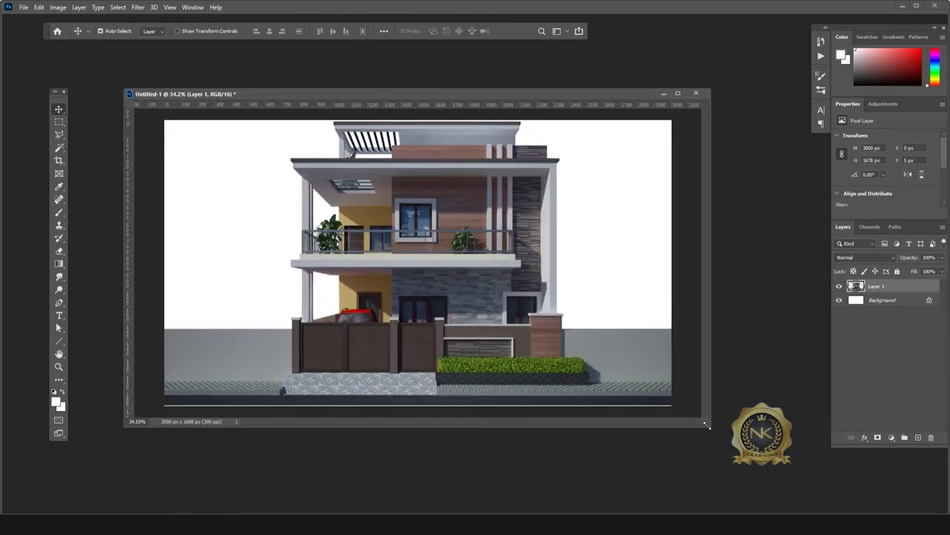
pyautogui.moveTo(706, 425); pyautogui.dragTo(779, 476)
pyautogui.scroll(2, 530, 317)
pyautogui.scroll(-1, 530, 318)
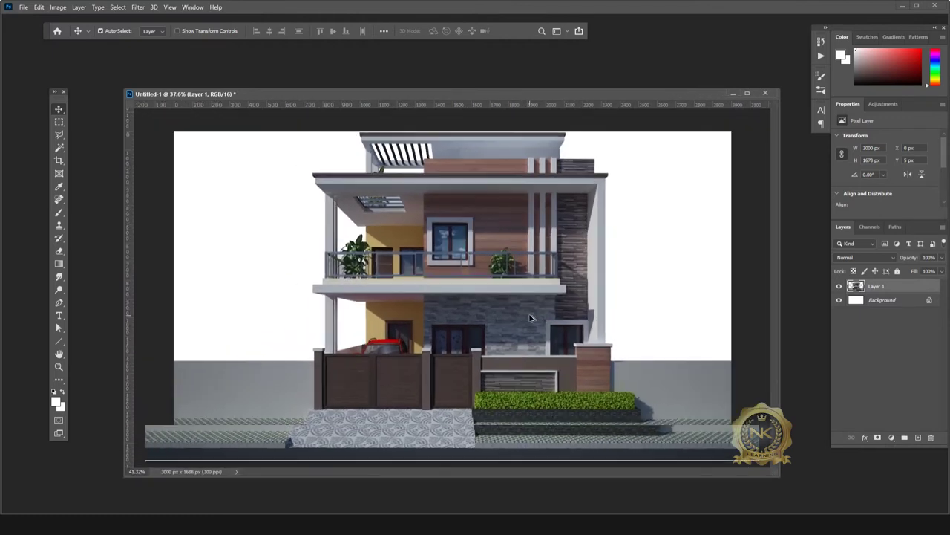
pyautogui.press('Down')
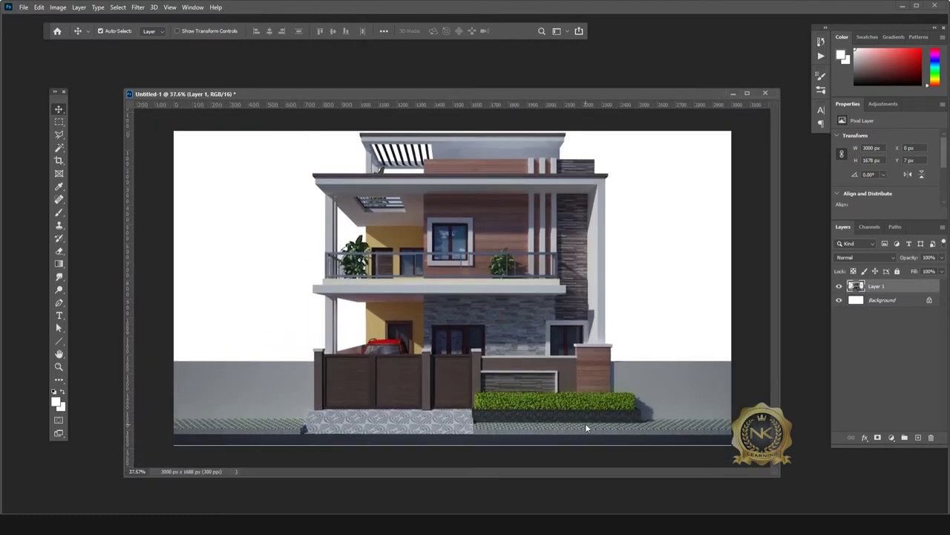
pyautogui.press('Down')
pyautogui.press('Down')
pyautogui.press('Down')
pyautogui.press('Down')
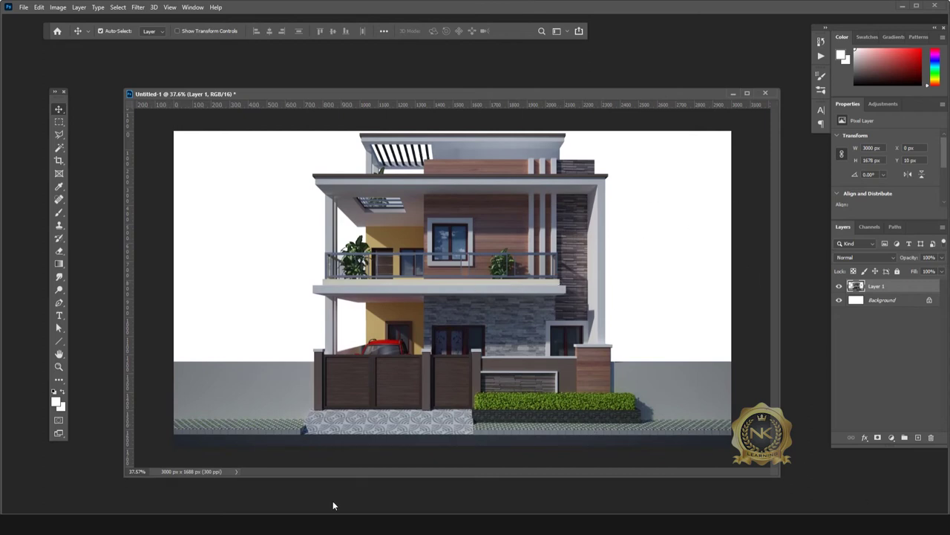
# Preview the green tree pngwing.com (6) in Photos, then switch to PNGWing in Chrome
pyautogui.click(222, 483)
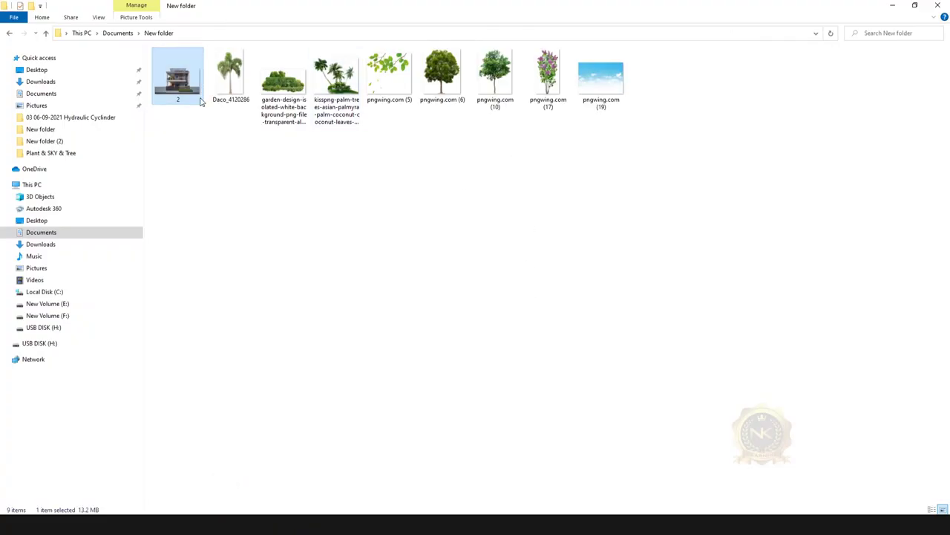
pyautogui.click(399, 178)
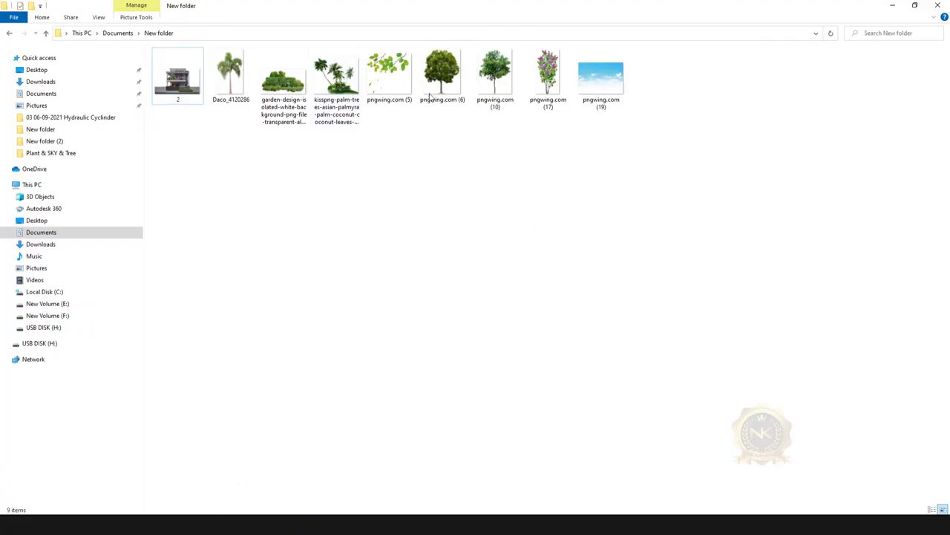
pyautogui.doubleClick(450, 75)
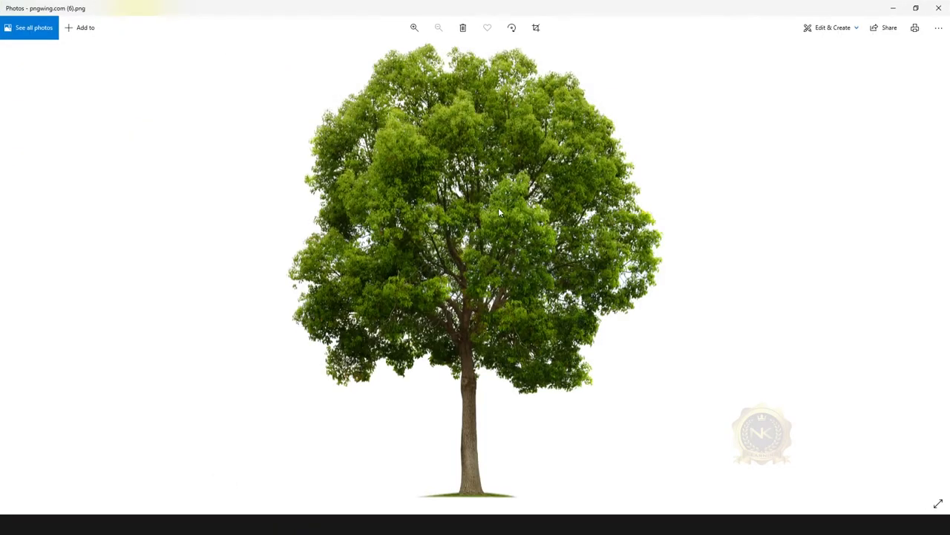
pyautogui.click(939, 7)
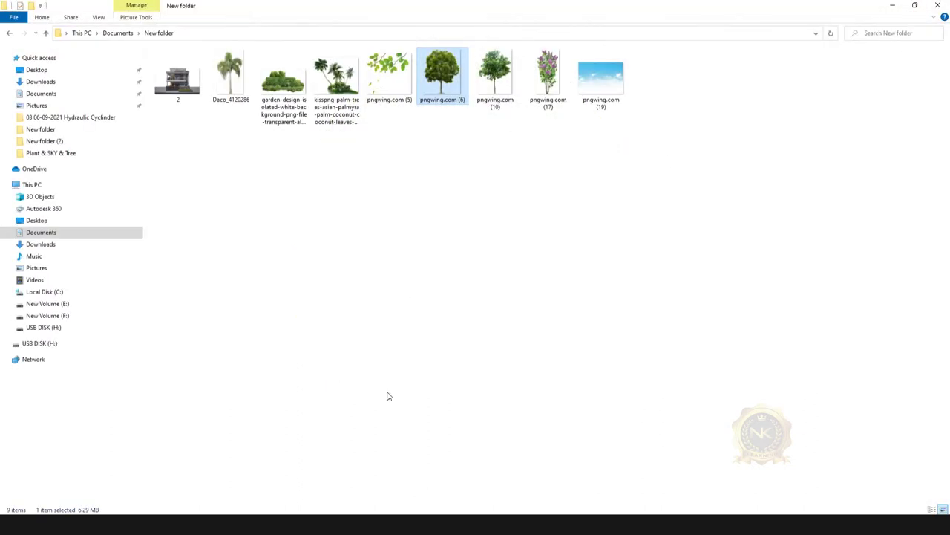
pyautogui.hotkey('alt', 'Tab')
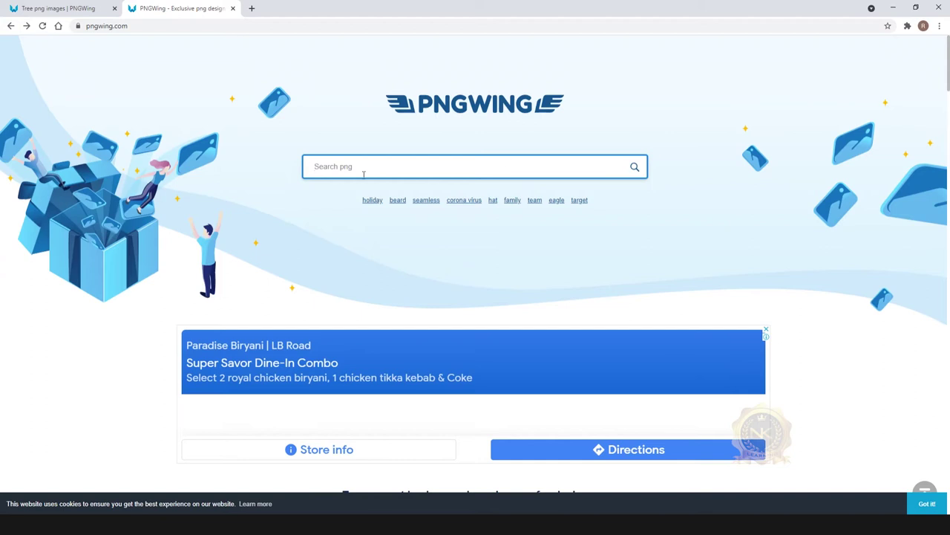
# Search PNGWing for plant images and browse the results
pyautogui.click(390, 168)
pyautogui.click(591, 108)
pyautogui.click(380, 164)
pyautogui.write('plan')
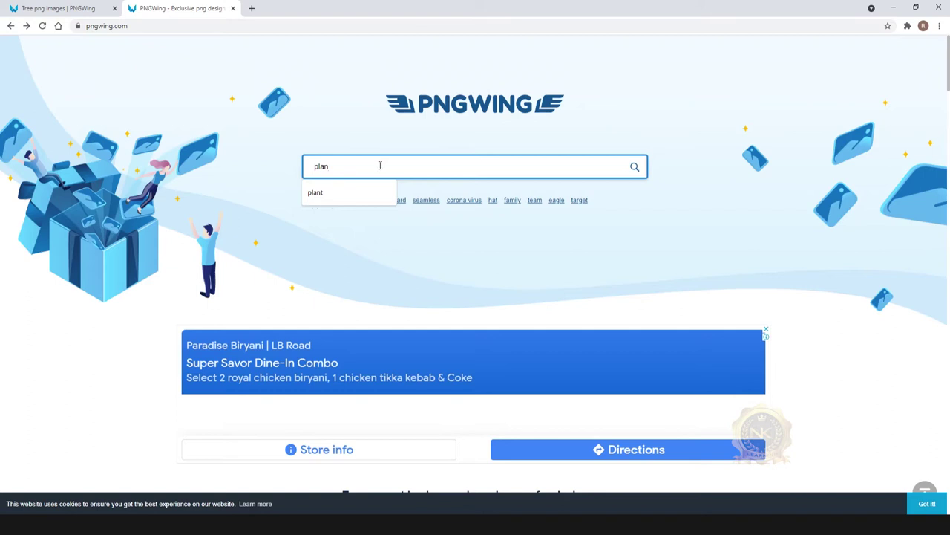
pyautogui.click(352, 192)
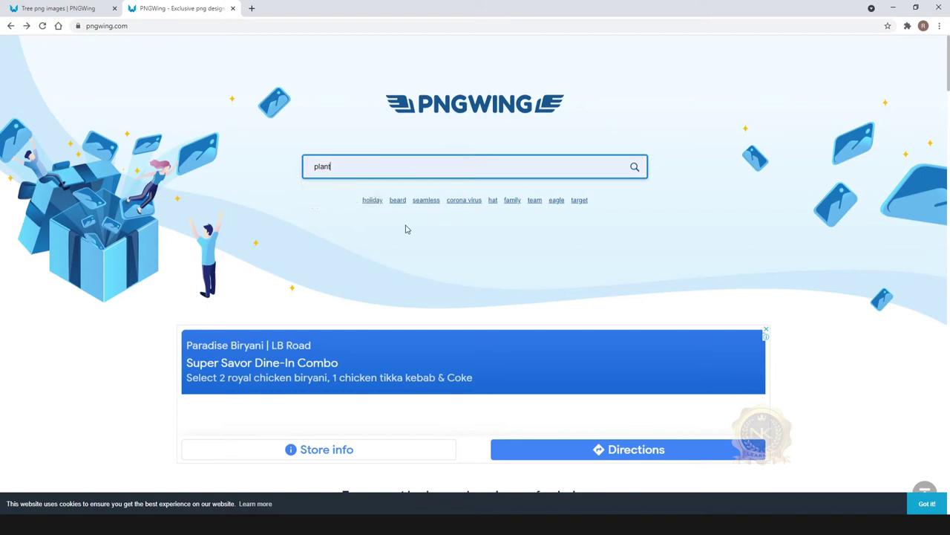
pyautogui.click(638, 167)
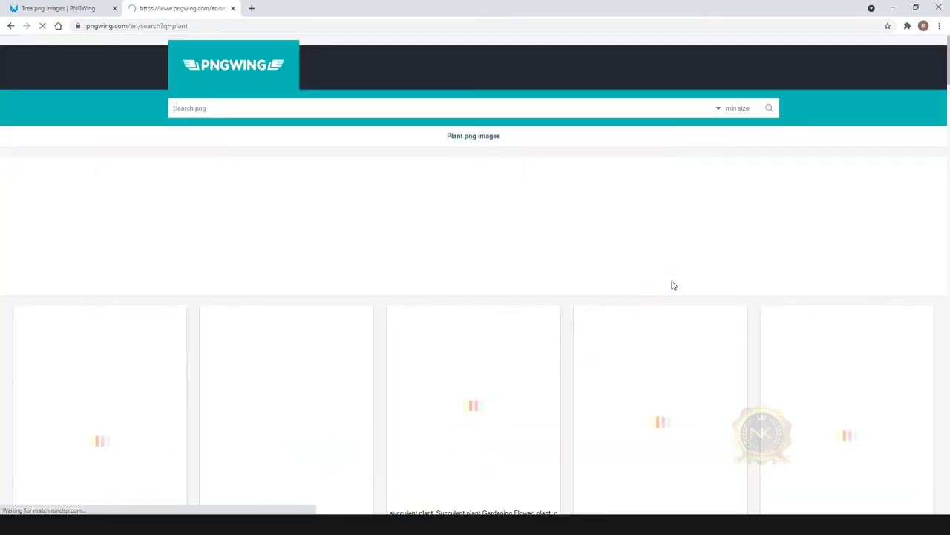
pyautogui.scroll(-3, 664, 399)
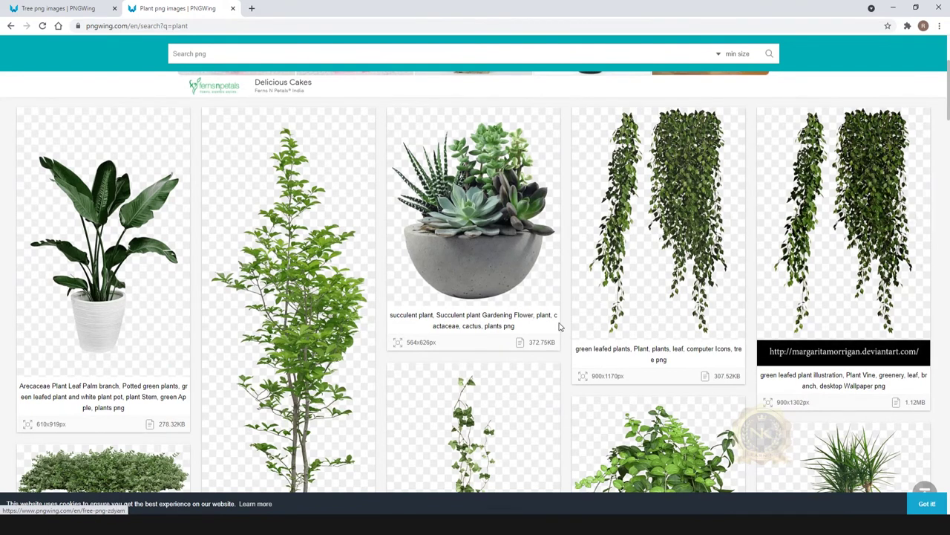
pyautogui.scroll(-2, 376, 367)
# Return to the Tree png images tab and browse the tree results
pyautogui.click(58, 7)
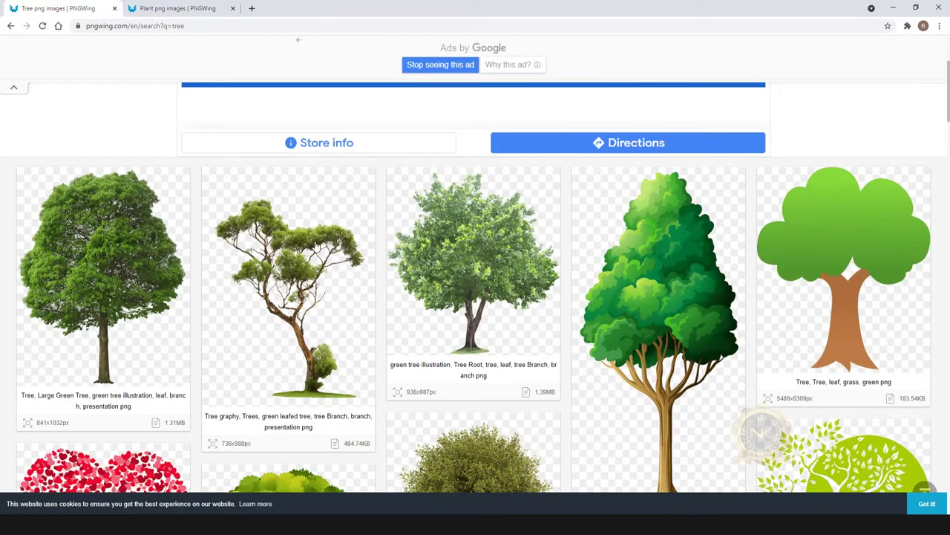
pyautogui.scroll(-3, 519, 245)
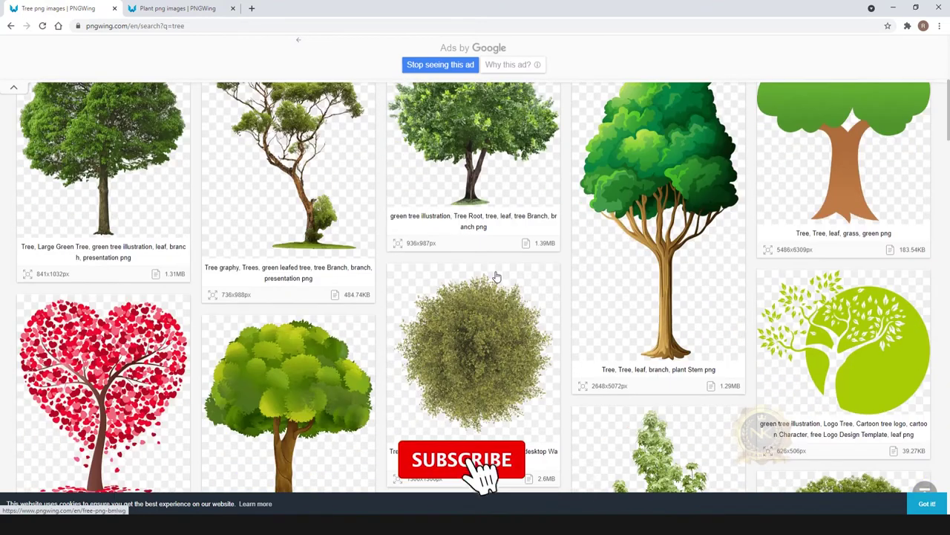
pyautogui.scroll(2, 487, 304)
pyautogui.scroll(1, 488, 305)
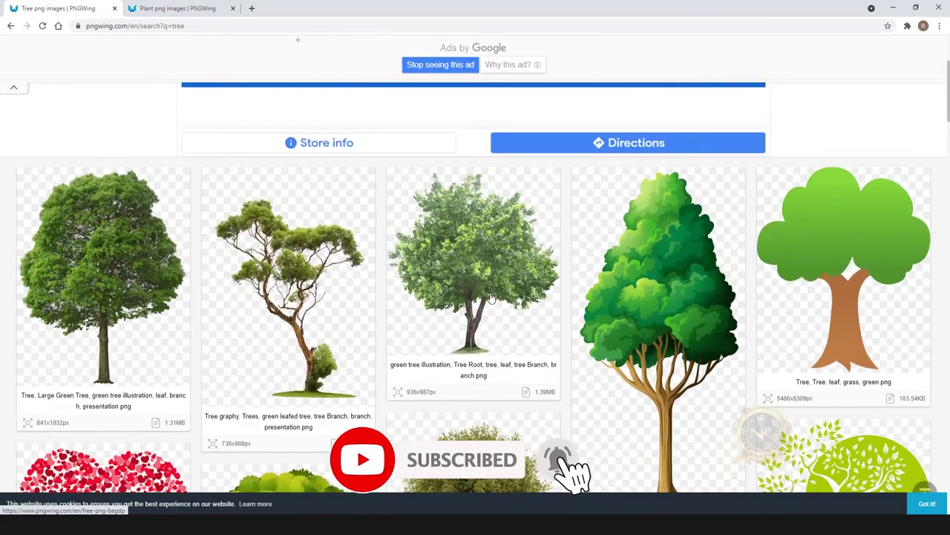
pyautogui.scroll(-2, 743, 293)
pyautogui.scroll(-1, 541, 324)
pyautogui.scroll(-3, 545, 329)
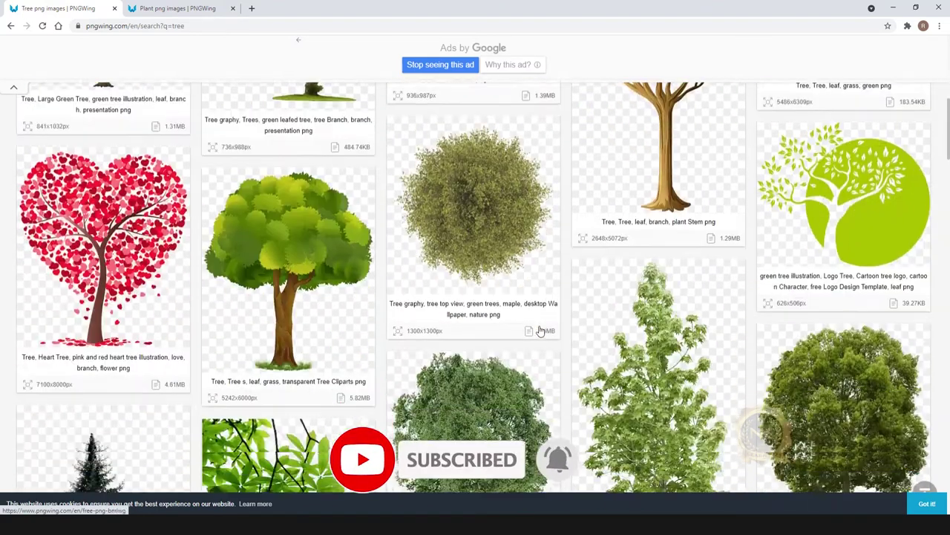
pyautogui.scroll(-1, 545, 328)
pyautogui.scroll(2, 382, 251)
pyautogui.scroll(3, 382, 251)
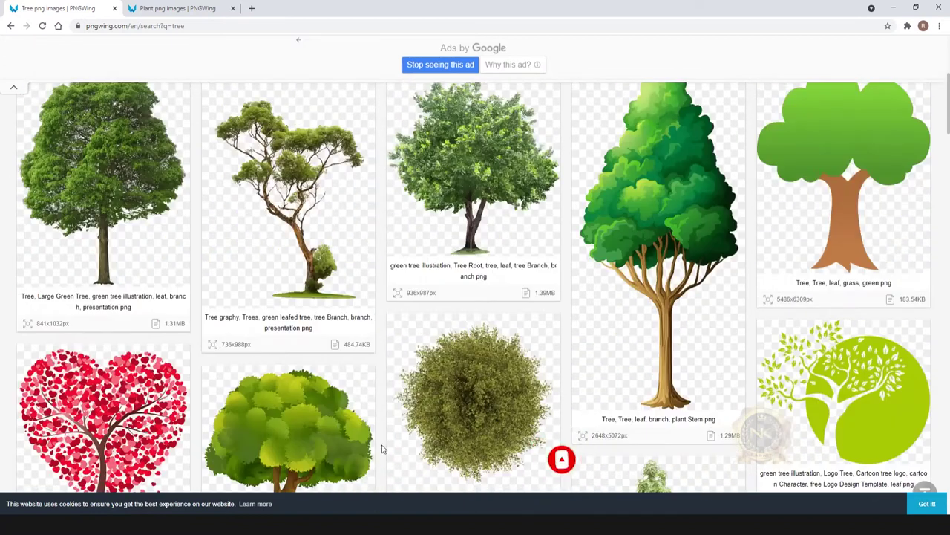
# Open the pngwing.com (6) tree image in Photoshop
pyautogui.click(432, 466)
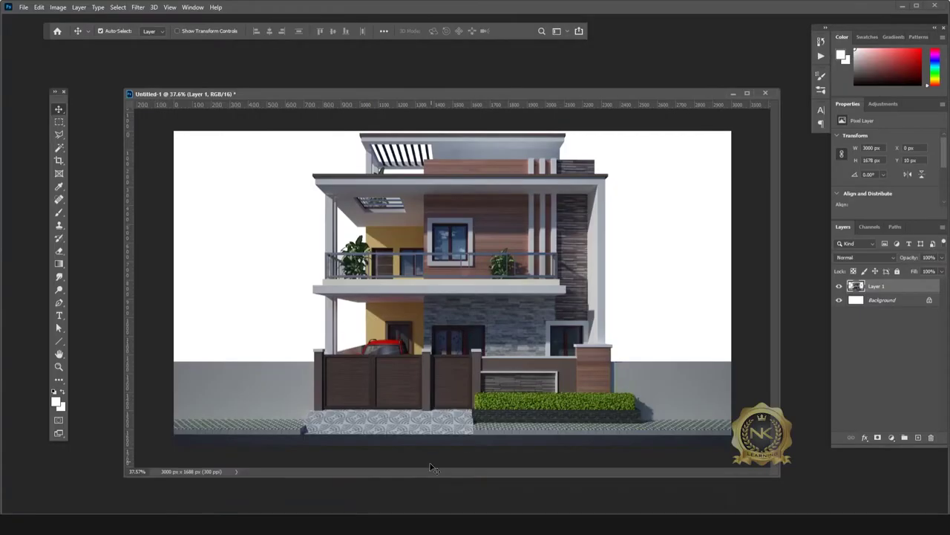
pyautogui.doubleClick(447, 67)
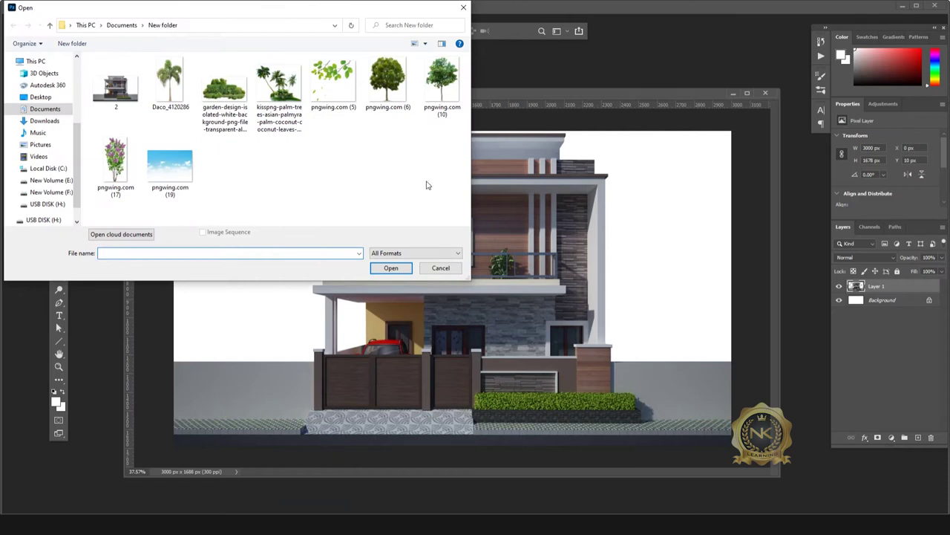
pyautogui.click(387, 81)
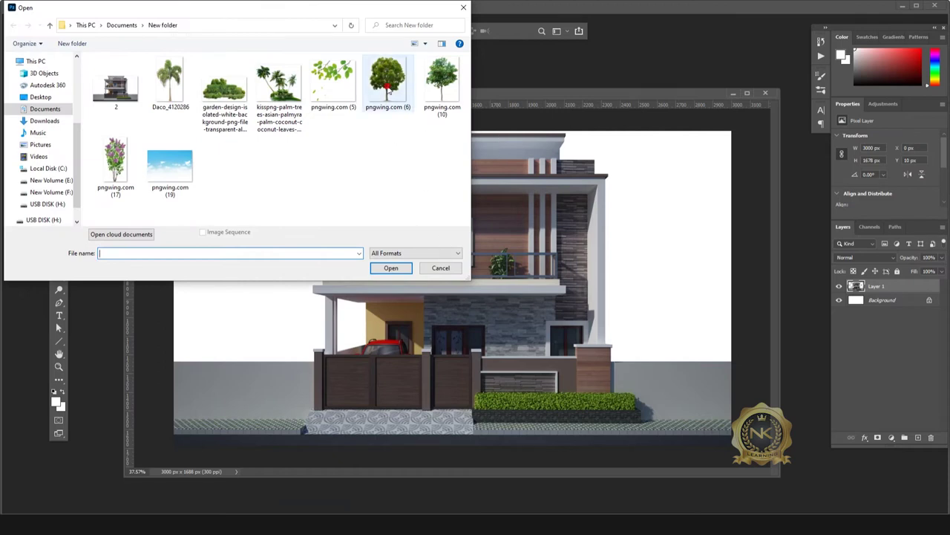
pyautogui.click(392, 269)
# Drag the tree into the house document as Layer 2, accepting the bit-depth conversion
pyautogui.moveTo(274, 103); pyautogui.dragTo(751, 112)
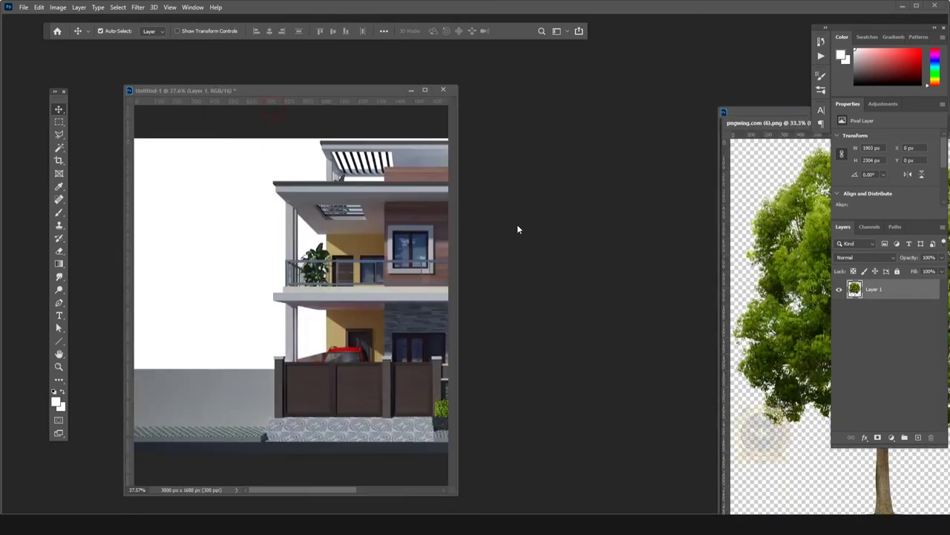
pyautogui.moveTo(458, 197)
pyautogui.mouseDown()
pyautogui.moveTo(729, 195)
pyautogui.moveTo(718, 195)
pyautogui.mouseUp()
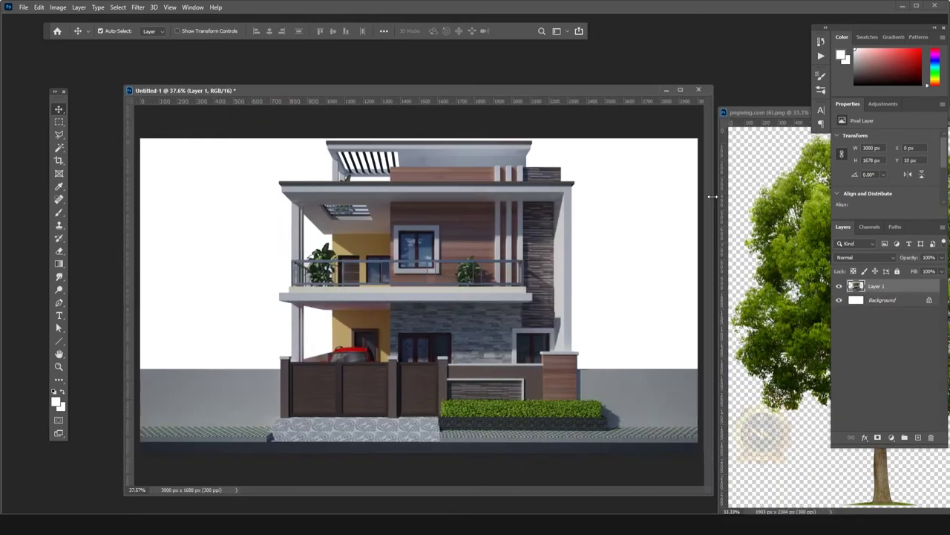
pyautogui.click(799, 255)
pyautogui.moveTo(784, 252)
pyautogui.mouseDown()
pyautogui.moveTo(631, 239)
pyautogui.moveTo(386, 250)
pyautogui.mouseUp()
pyautogui.click(463, 203)
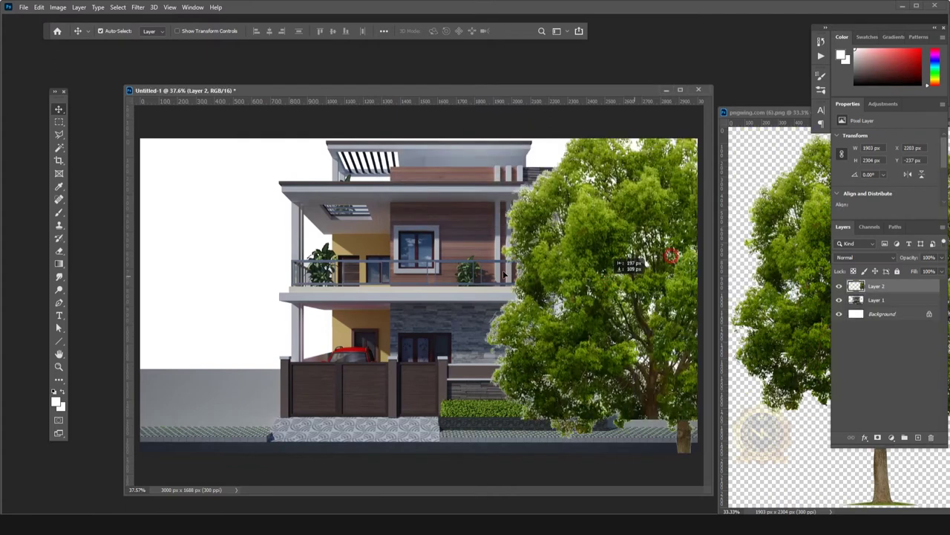
pyautogui.click(680, 91)
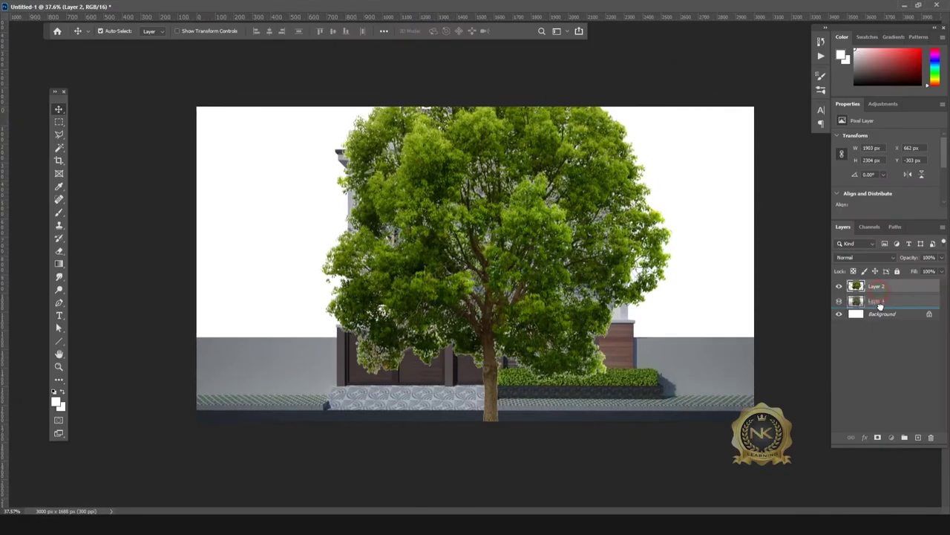
# Put the tree layer behind the house, then scale it down and place it at the left
pyautogui.moveTo(880, 295); pyautogui.dragTo(879, 306)
pyautogui.hotkey('ctrl', 't')
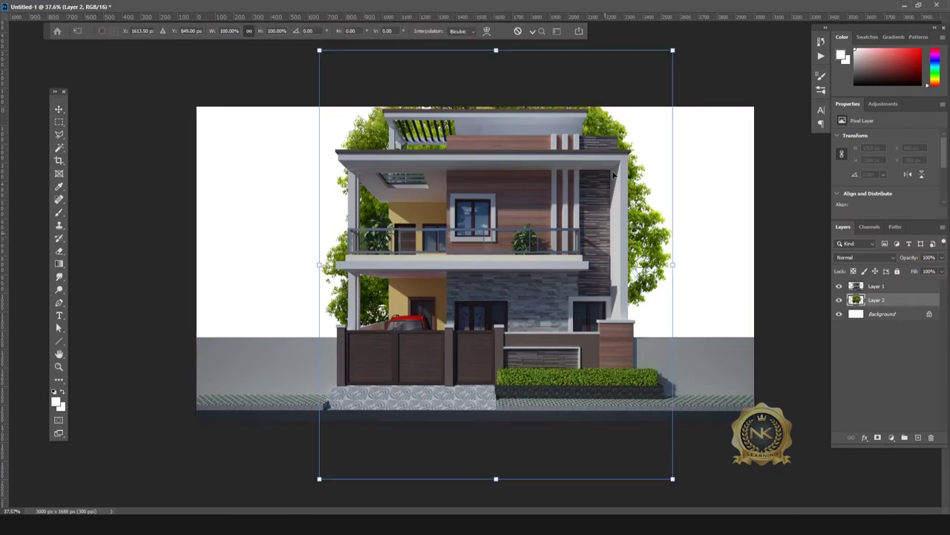
pyautogui.moveTo(671, 50); pyautogui.dragTo(498, 259)
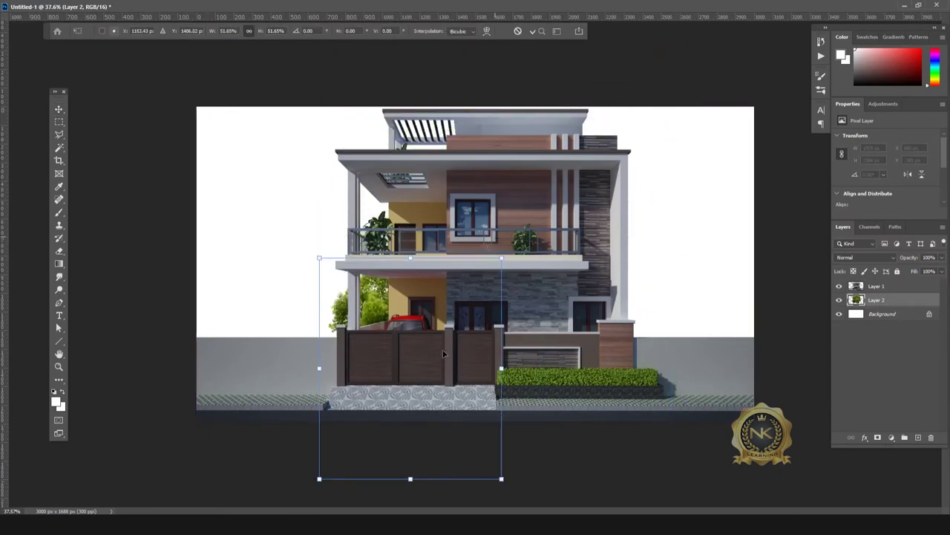
pyautogui.moveTo(439, 361)
pyautogui.mouseDown()
pyautogui.moveTo(304, 255)
pyautogui.moveTo(315, 264)
pyautogui.mouseUp()
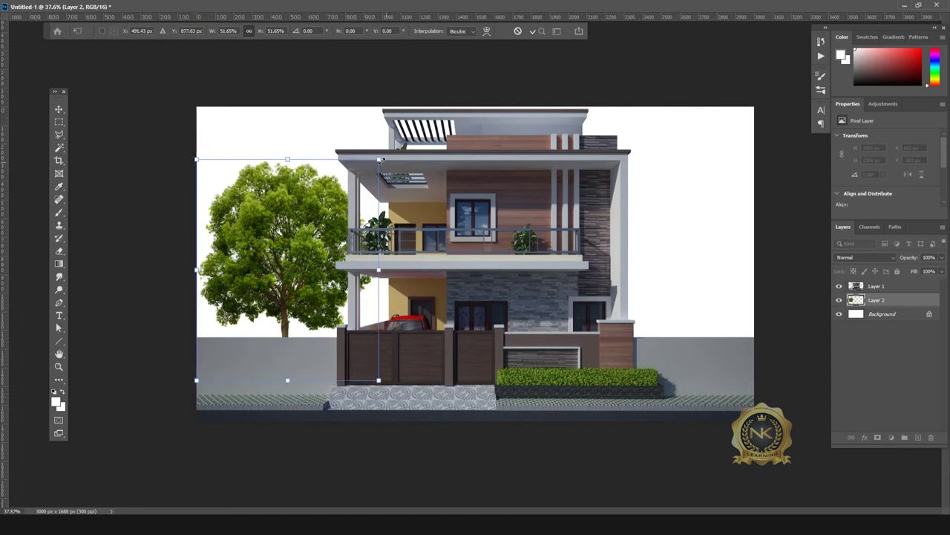
pyautogui.moveTo(379, 159); pyautogui.dragTo(347, 189)
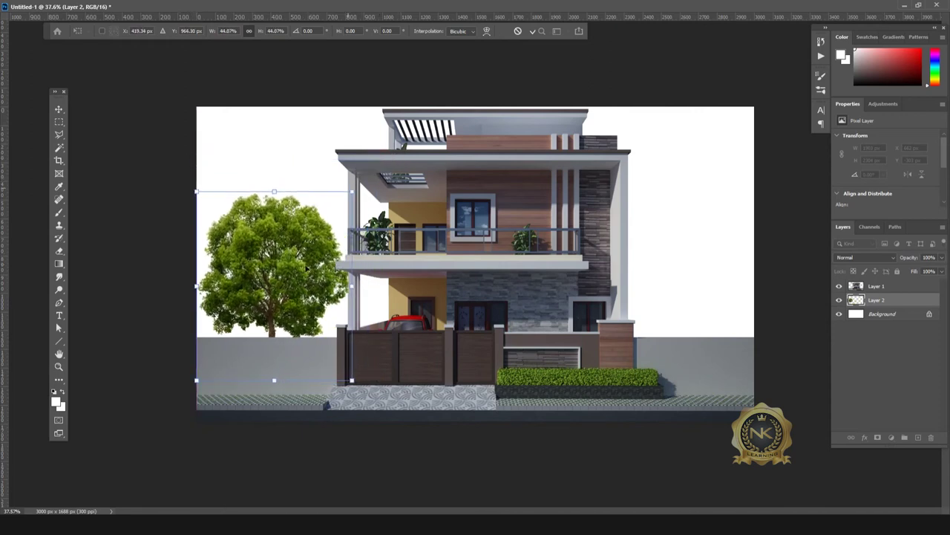
pyautogui.moveTo(308, 268); pyautogui.dragTo(288, 277)
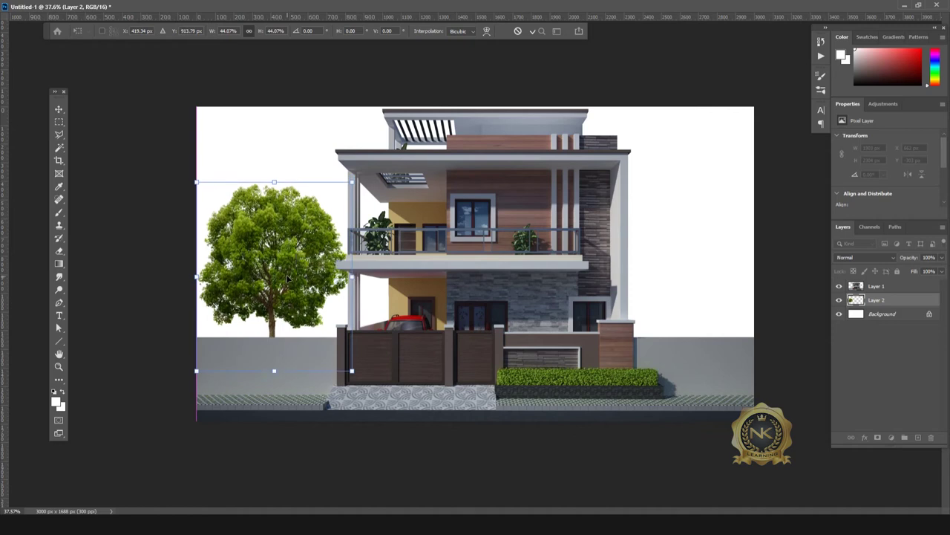
pyautogui.press('Return')
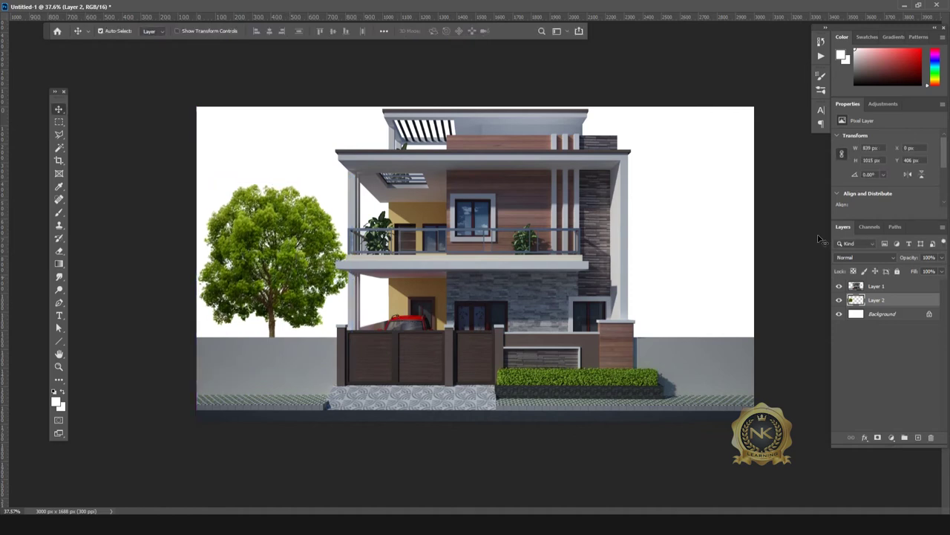
pyautogui.click(918, 5)
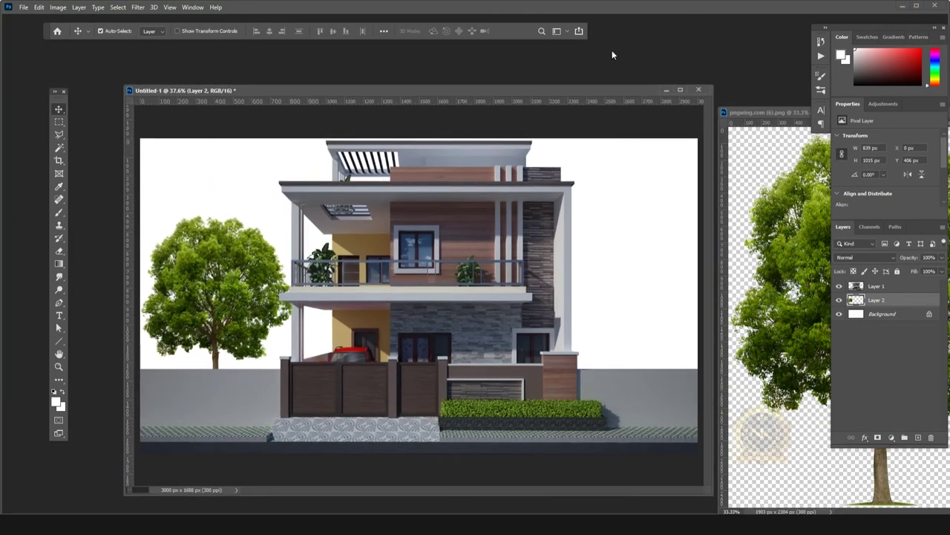
pyautogui.hotkey('ctrl', 'o')
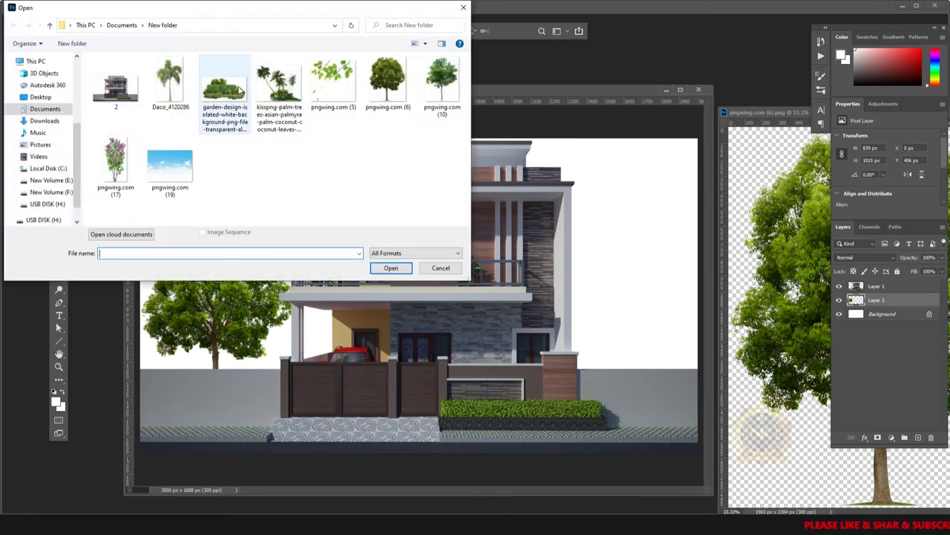
# Open the garden-design shrub image and drag it into the house document, accepting the conversion
pyautogui.click(225, 88)
pyautogui.click(390, 268)
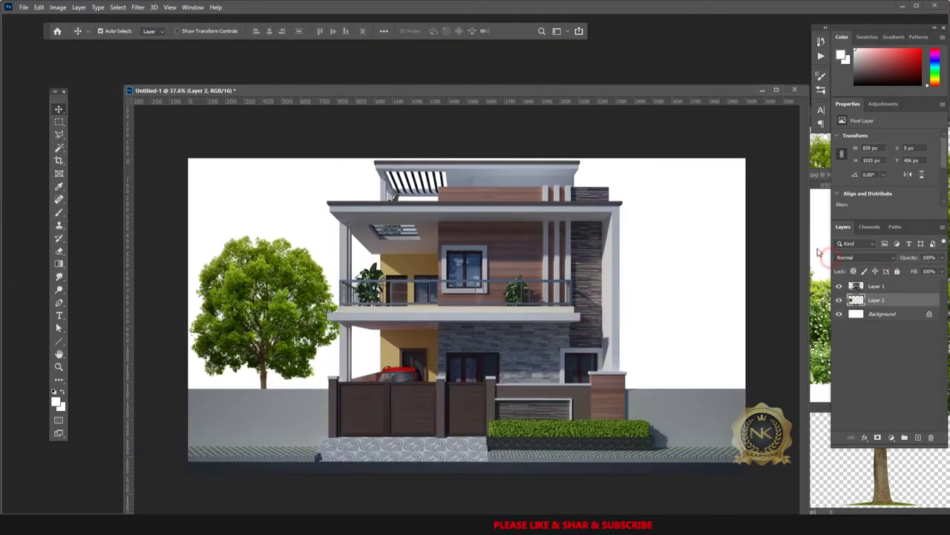
pyautogui.click(819, 253)
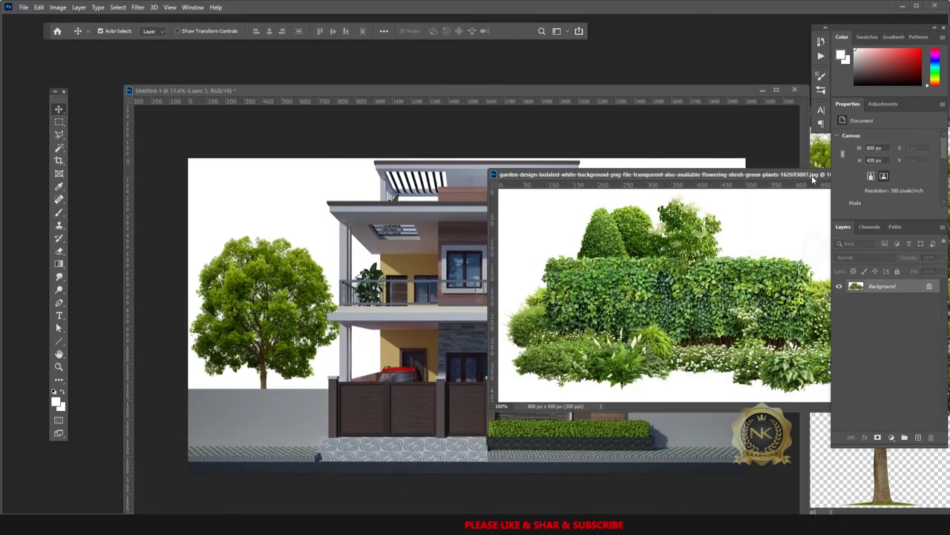
pyautogui.moveTo(814, 180); pyautogui.dragTo(621, 130)
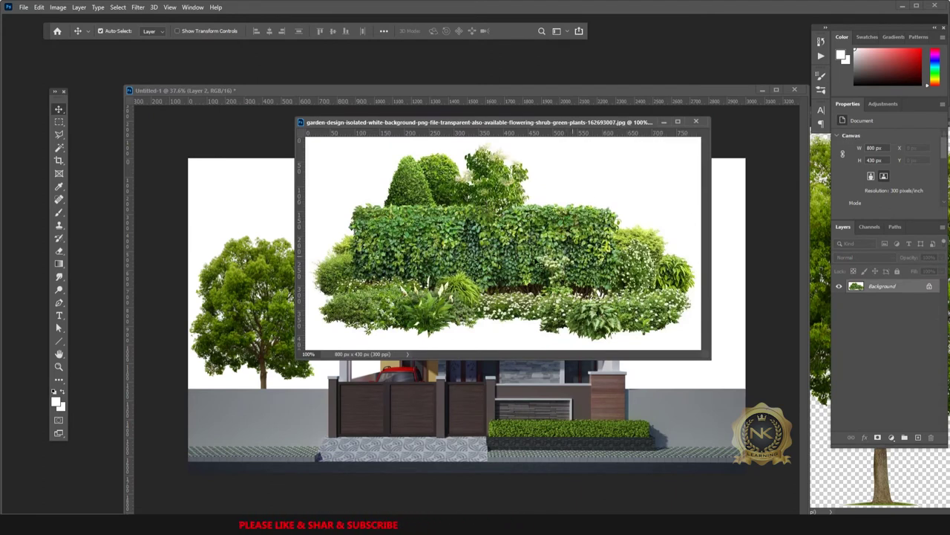
pyautogui.moveTo(570, 220)
pyautogui.mouseDown()
pyautogui.moveTo(281, 236)
pyautogui.moveTo(516, 278)
pyautogui.mouseUp()
pyautogui.click(463, 203)
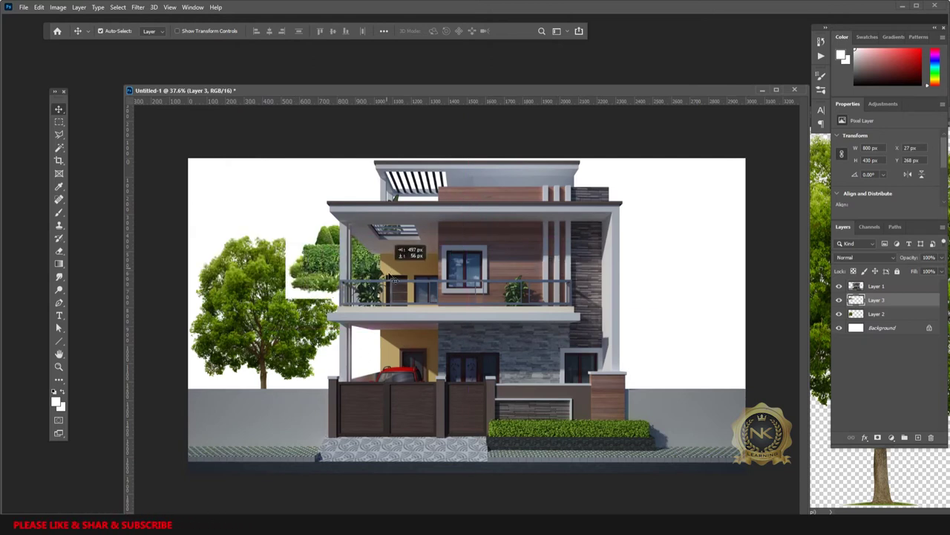
# Try bringing the shrub layer in front of the house, delete it, and return to the shrub image
pyautogui.hotkey('ctrl', 'shift', ']')
pyautogui.moveTo(357, 264); pyautogui.dragTo(457, 295)
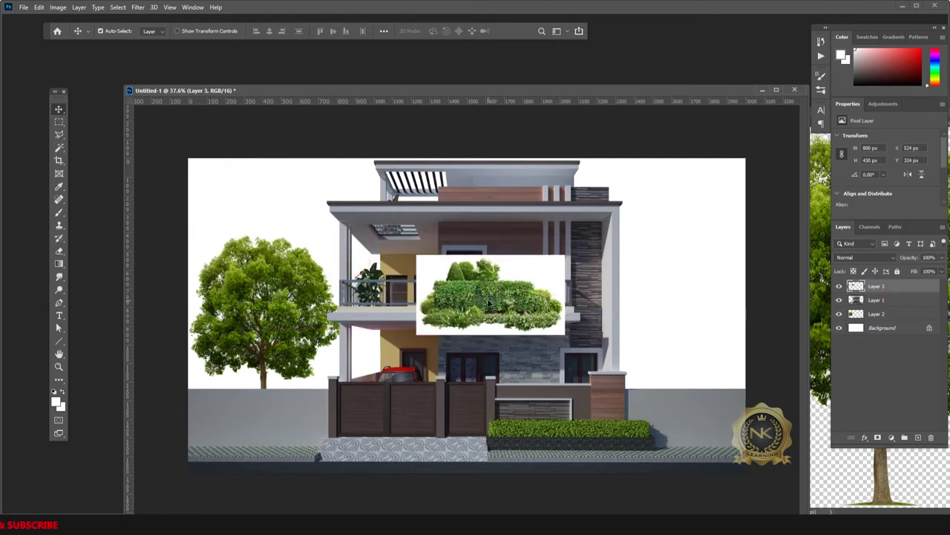
pyautogui.press('Delete')
pyautogui.click(822, 238)
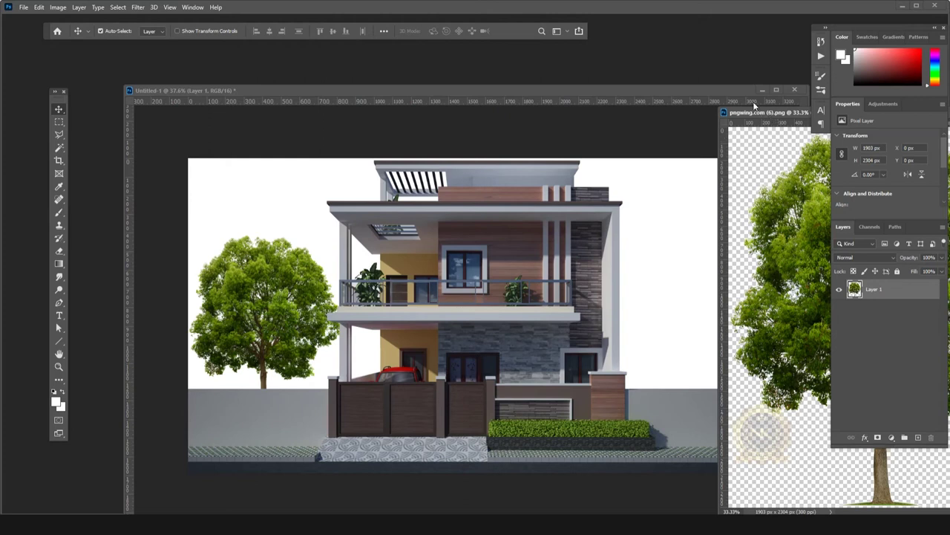
pyautogui.moveTo(741, 96); pyautogui.dragTo(666, 100)
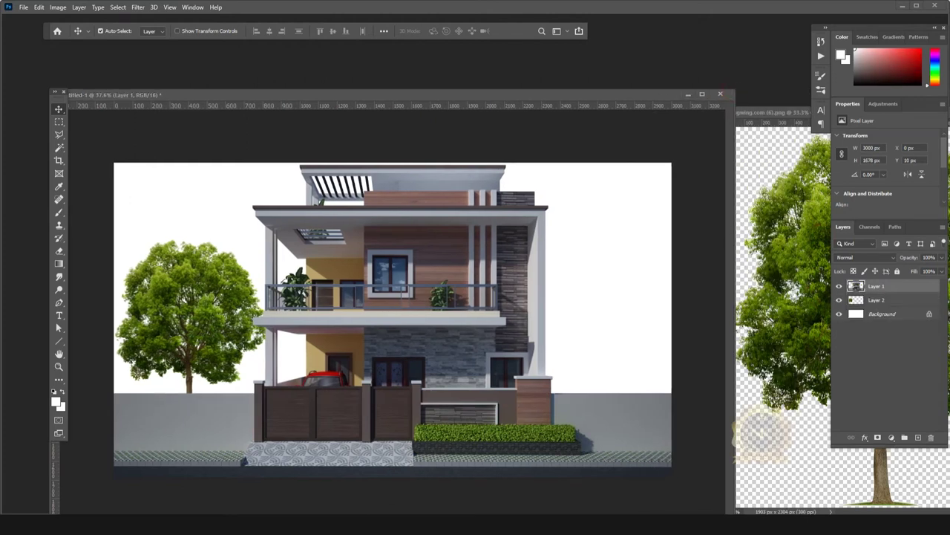
pyautogui.moveTo(480, 473)
pyautogui.click(462, 476)
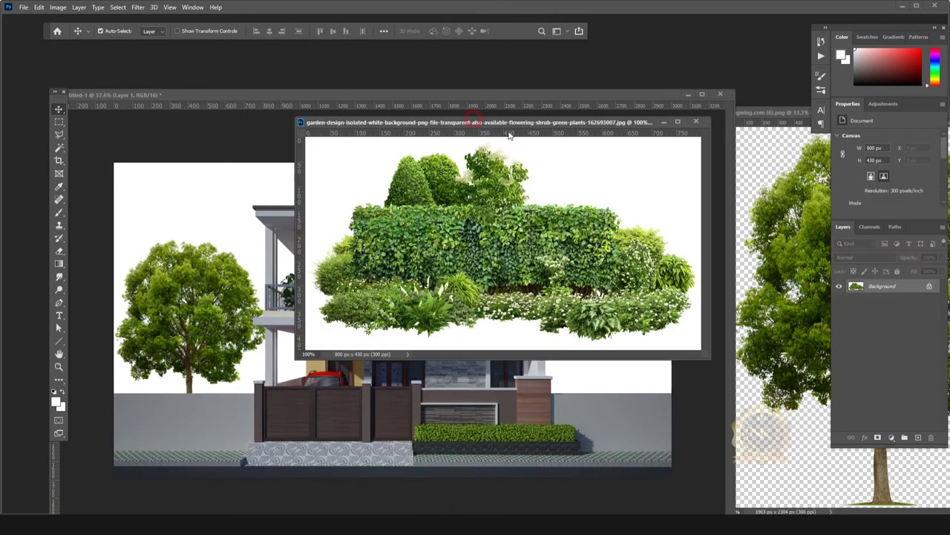
# Select the white background with Color Range and invert so only the shrubs are selected
pyautogui.click(117, 7)
pyautogui.click(138, 19)
pyautogui.click(118, 8)
pyautogui.click(138, 108)
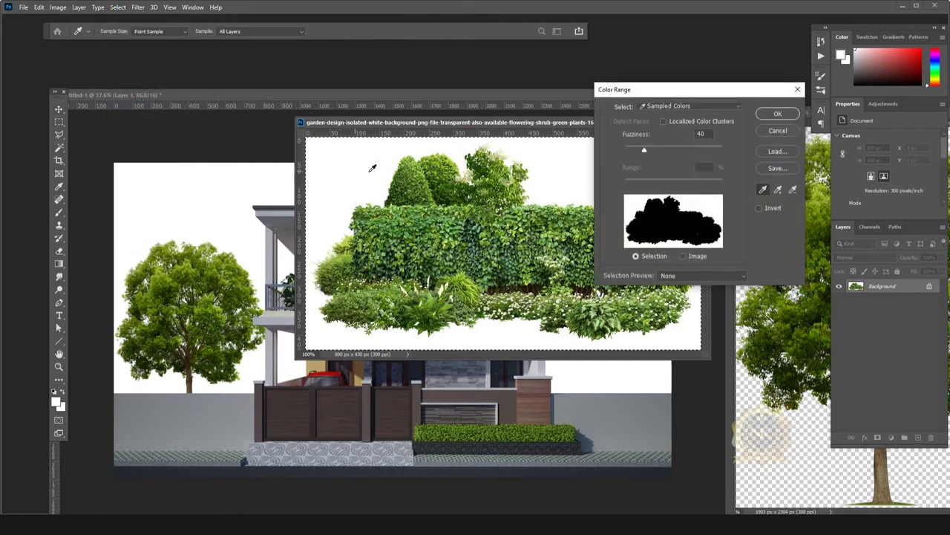
pyautogui.click(777, 113)
pyautogui.press('v')
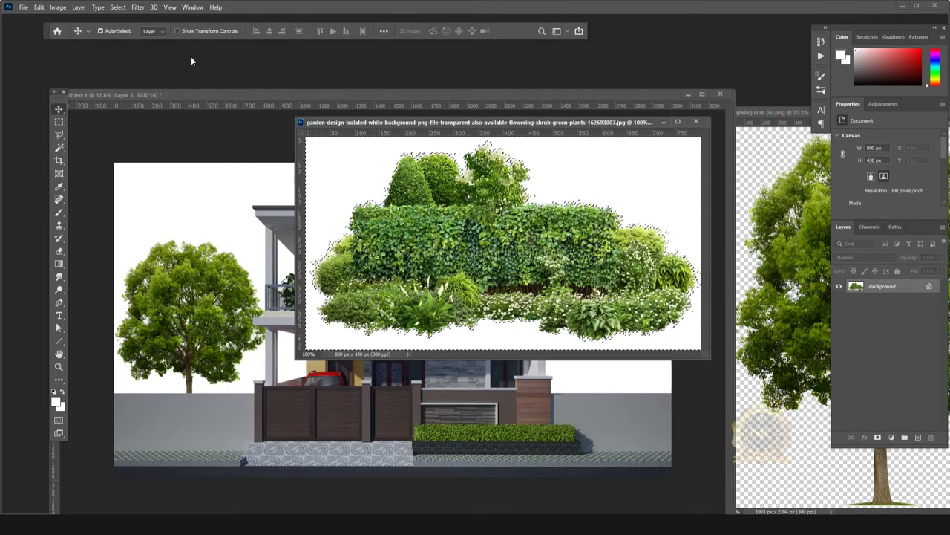
pyautogui.click(119, 7)
pyautogui.click(138, 47)
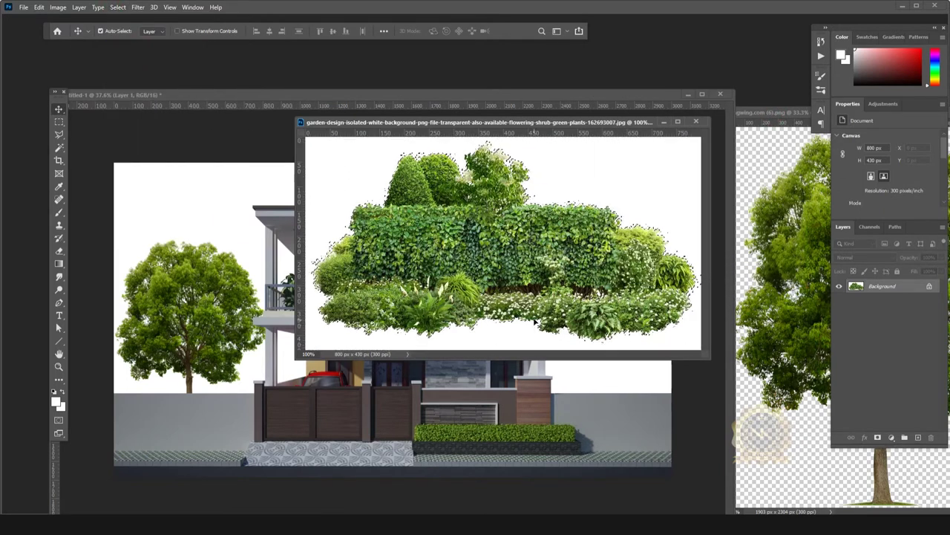
# Drag the cut-out shrubs into the house below Layer 1 at lower left, and nudge the tree left
pyautogui.moveTo(519, 126); pyautogui.dragTo(628, 126)
pyautogui.moveTo(439, 245)
pyautogui.mouseDown()
pyautogui.moveTo(338, 282)
pyautogui.moveTo(438, 286)
pyautogui.moveTo(428, 274)
pyautogui.moveTo(237, 316)
pyautogui.moveTo(189, 311)
pyautogui.moveTo(174, 370)
pyautogui.mouseUp()
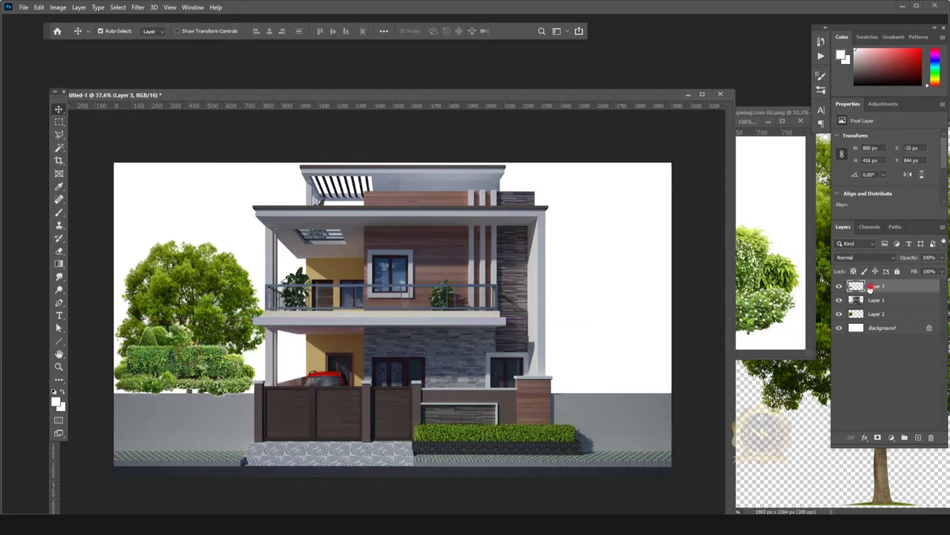
pyautogui.moveTo(870, 288); pyautogui.dragTo(877, 303)
pyautogui.moveTo(202, 375); pyautogui.dragTo(205, 394)
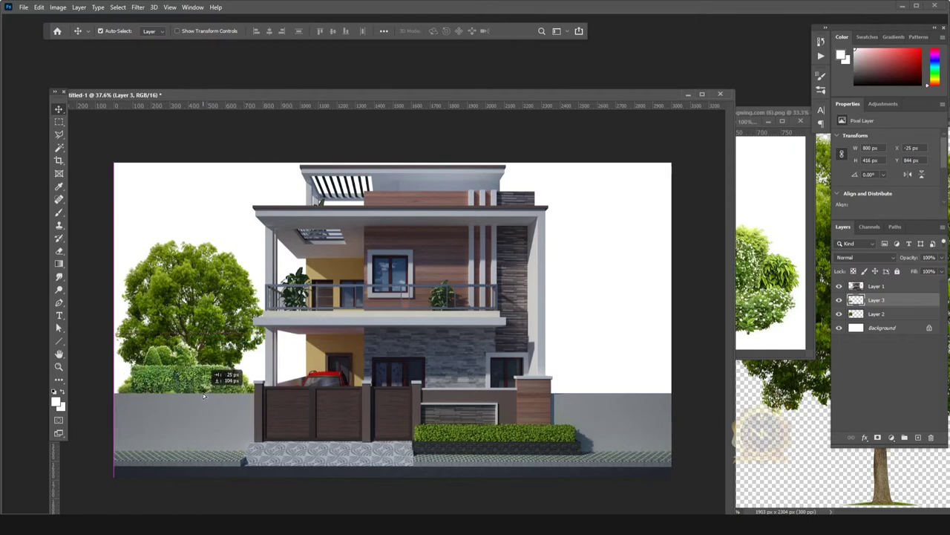
pyautogui.moveTo(206, 393); pyautogui.dragTo(203, 393)
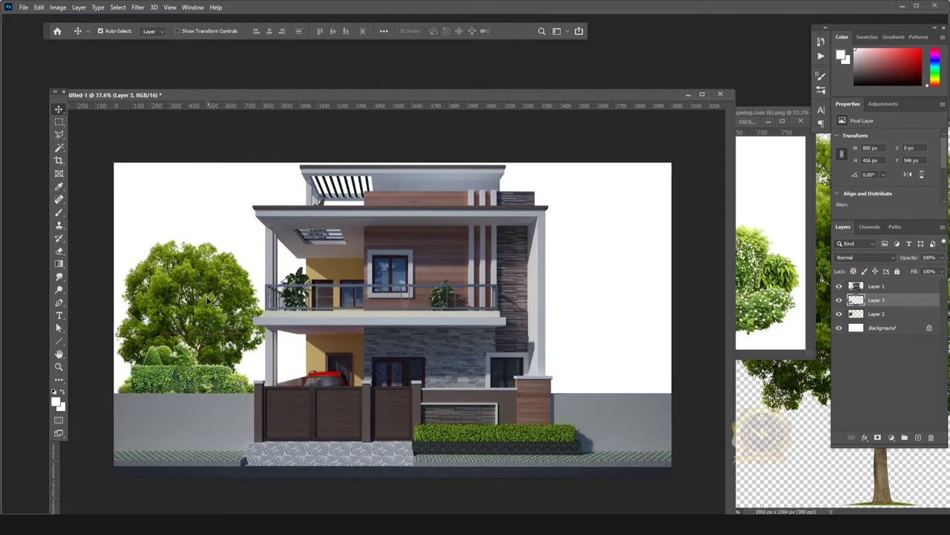
pyautogui.moveTo(212, 300); pyautogui.dragTo(196, 307)
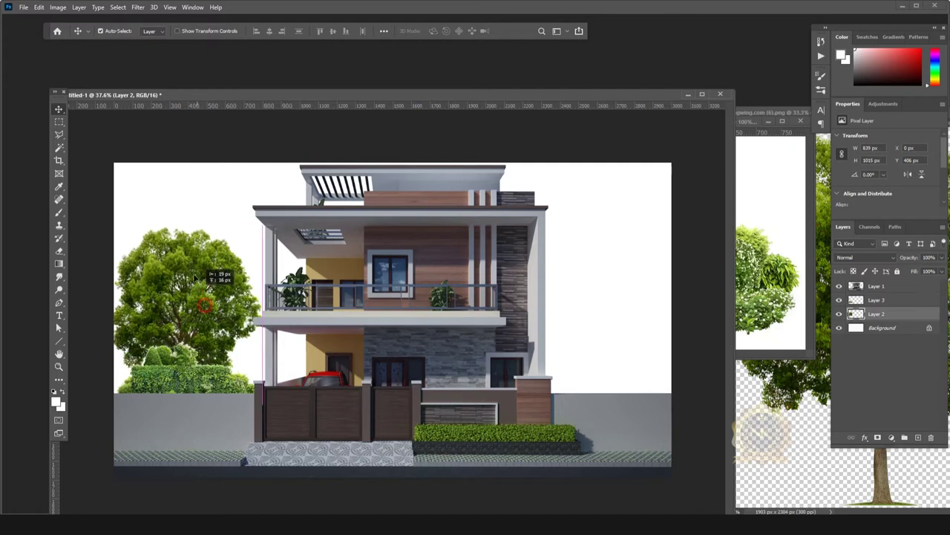
pyautogui.moveTo(196, 307); pyautogui.dragTo(185, 304)
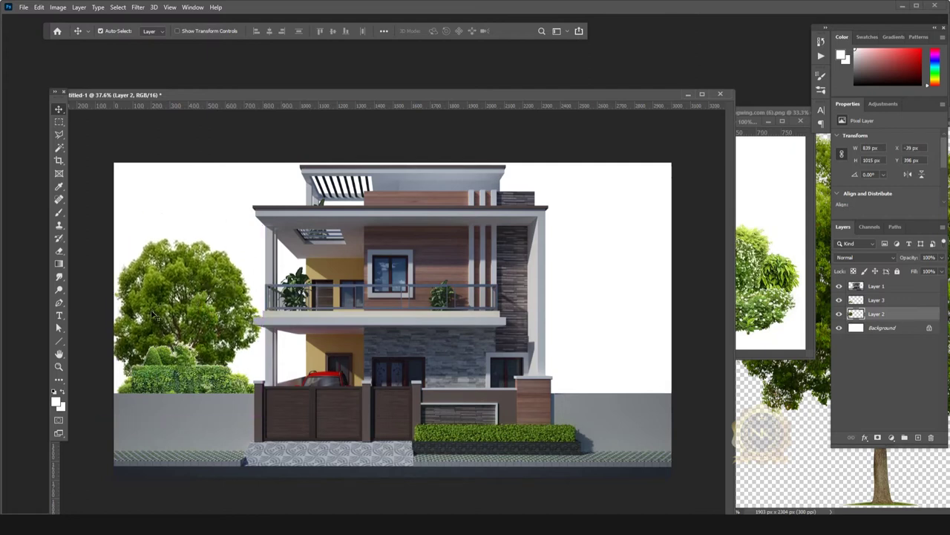
# Open pngwing.com (10) and drag the tree into the house composition, accepting the depth warning
pyautogui.doubleClick(481, 58)
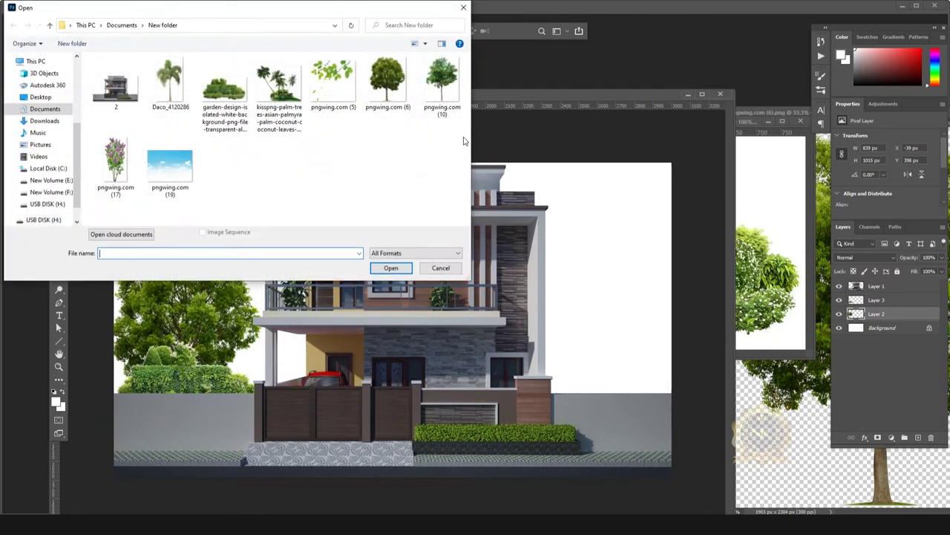
pyautogui.click(442, 90)
pyautogui.click(404, 269)
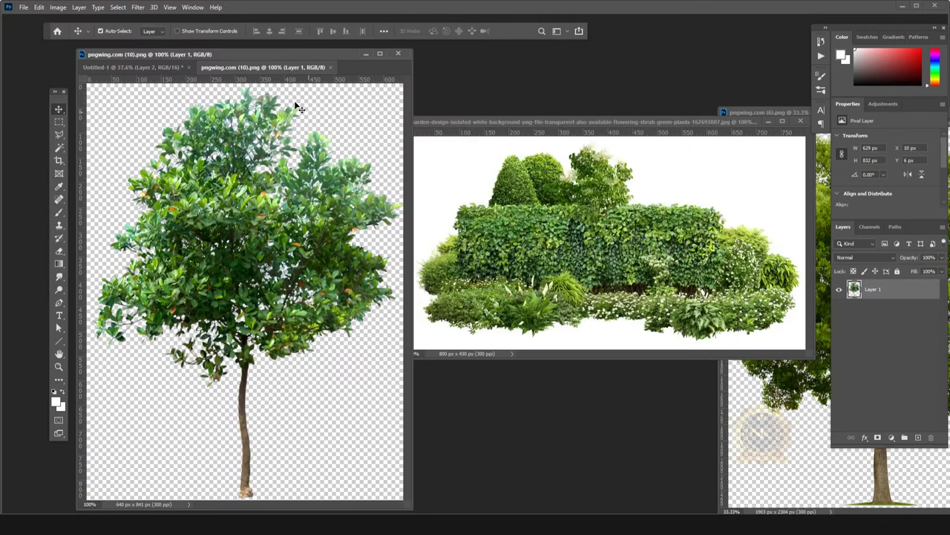
pyautogui.moveTo(364, 101); pyautogui.dragTo(475, 273)
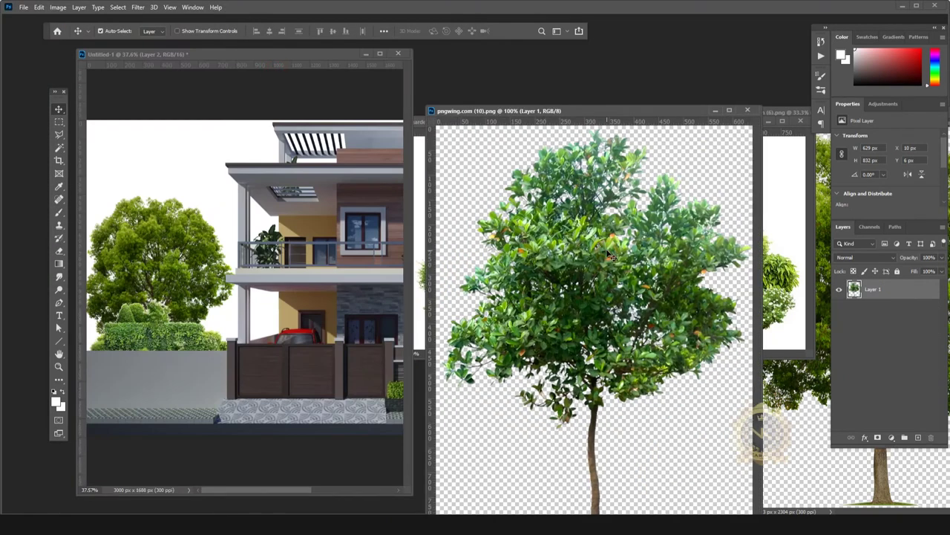
pyautogui.moveTo(608, 255); pyautogui.dragTo(347, 206)
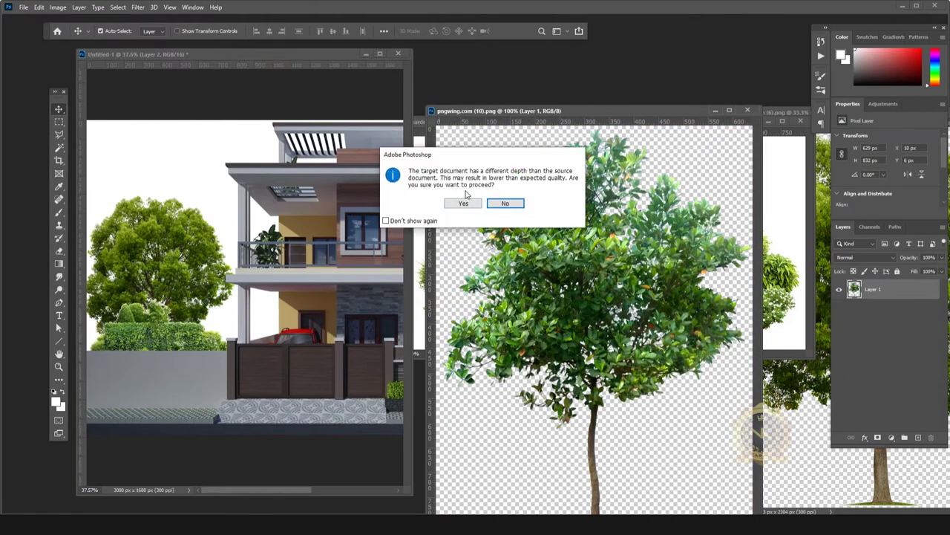
pyautogui.click(466, 202)
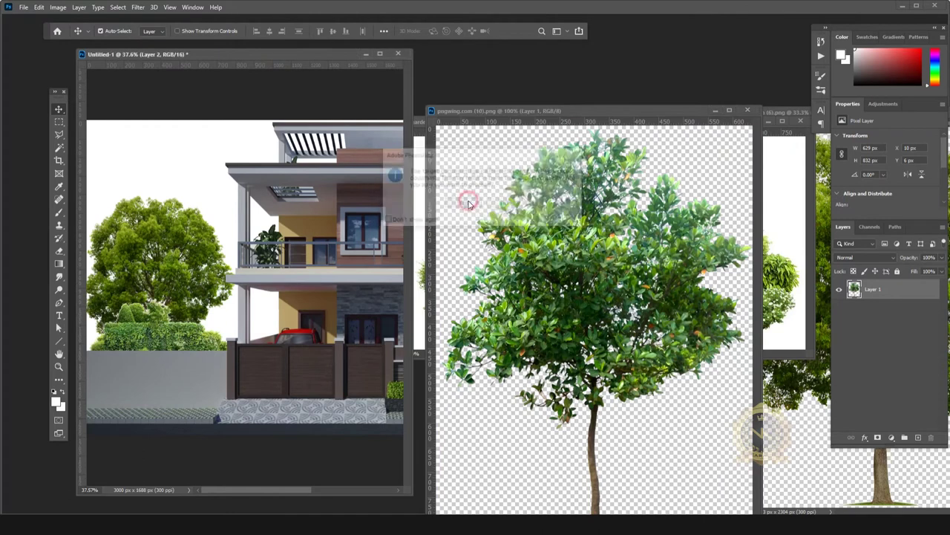
# Close the source tree and shrub images and widen the house document window
pyautogui.click(748, 110)
pyautogui.click(800, 120)
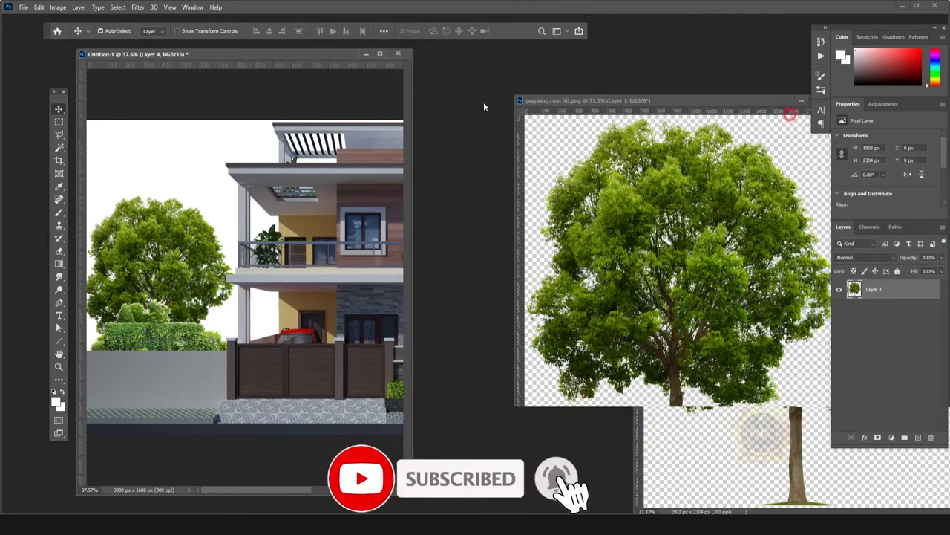
pyautogui.hotkey('ctrl', 'w')
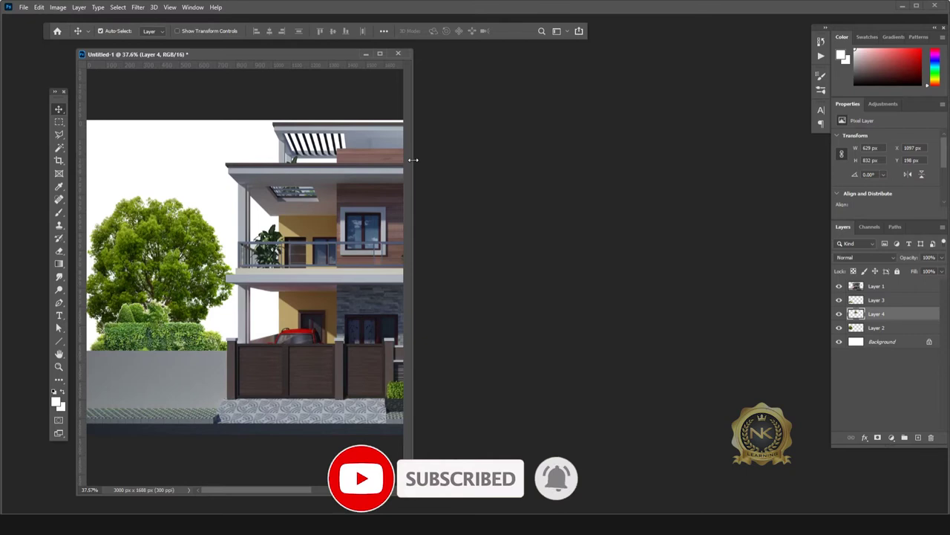
pyautogui.moveTo(413, 159); pyautogui.dragTo(726, 160)
pyautogui.hotkey('alt', ']')
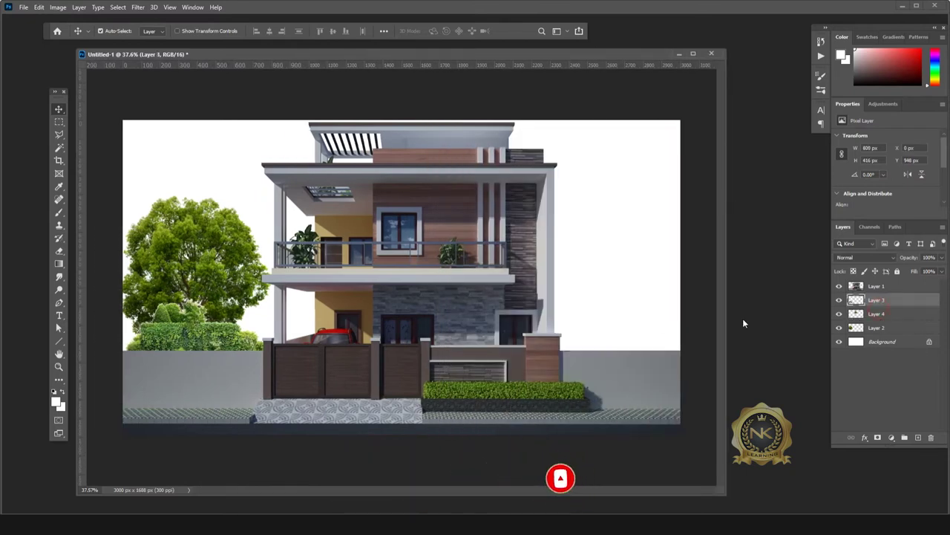
# Scale the Layer 4 tree to about 90% and place it behind the house's left side
pyautogui.click(890, 316)
pyautogui.hotkey('ctrl', 't')
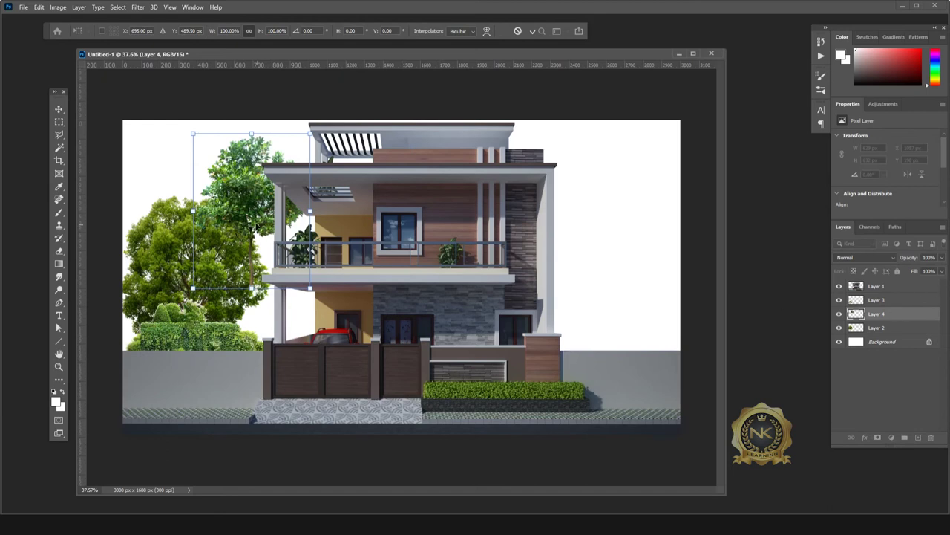
pyautogui.press('Return')
pyautogui.moveTo(258, 221); pyautogui.dragTo(255, 297)
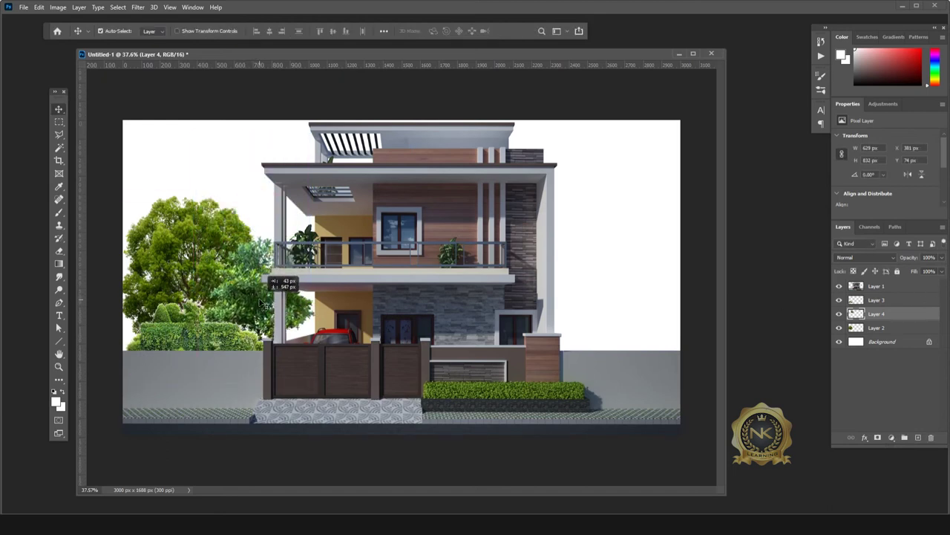
pyautogui.moveTo(259, 297); pyautogui.dragTo(265, 305)
pyautogui.hotkey('ctrl', 't')
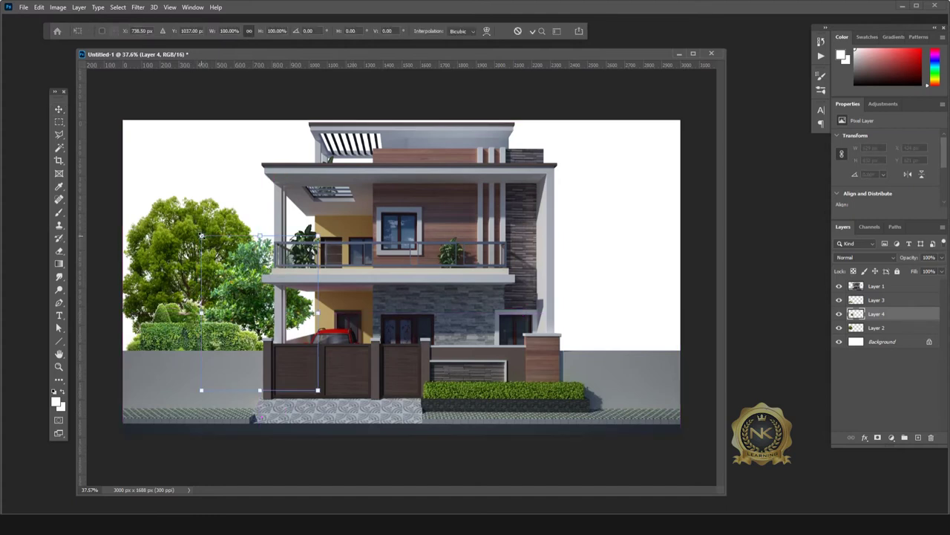
pyautogui.moveTo(202, 236); pyautogui.dragTo(213, 251)
pyautogui.moveTo(296, 308)
pyautogui.mouseDown()
pyautogui.moveTo(280, 301)
pyautogui.moveTo(286, 305)
pyautogui.mouseUp()
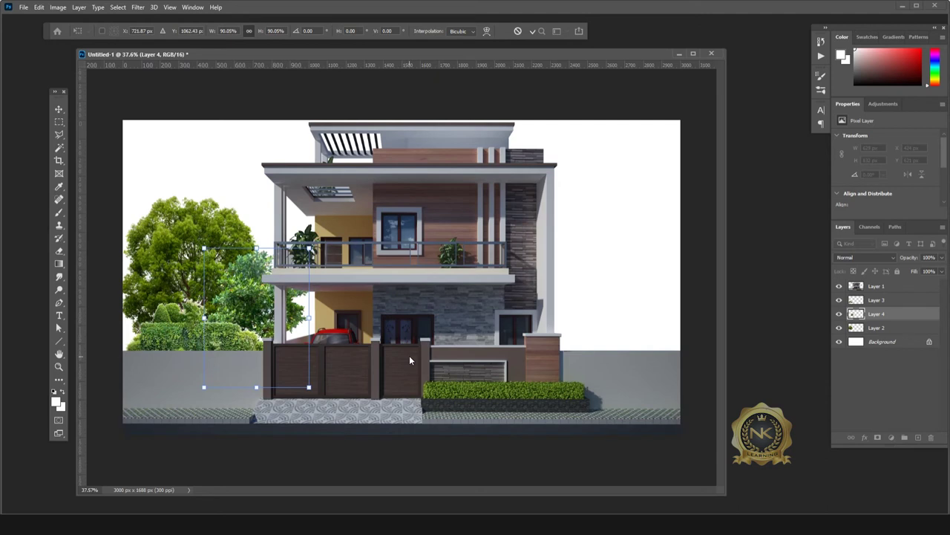
pyautogui.press('Return')
# Nudge the big tree on Layer 2 slightly left, then bring up the file-open window
pyautogui.click(170, 253)
pyautogui.moveTo(195, 256); pyautogui.dragTo(186, 254)
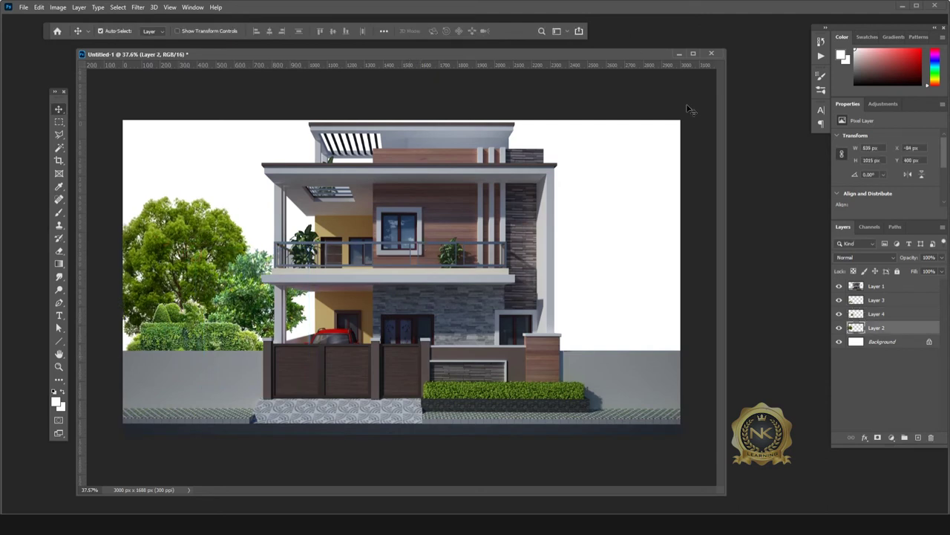
pyautogui.hotkey('ctrl', 'o')
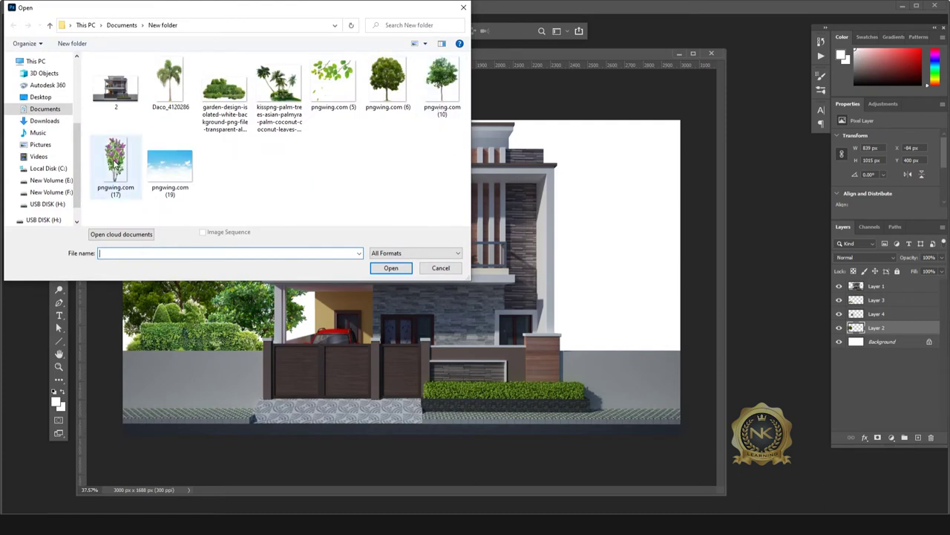
# Open the palm trees PNG and copy it into the house composition
pyautogui.click(115, 159)
pyautogui.click(289, 98)
pyautogui.click(392, 268)
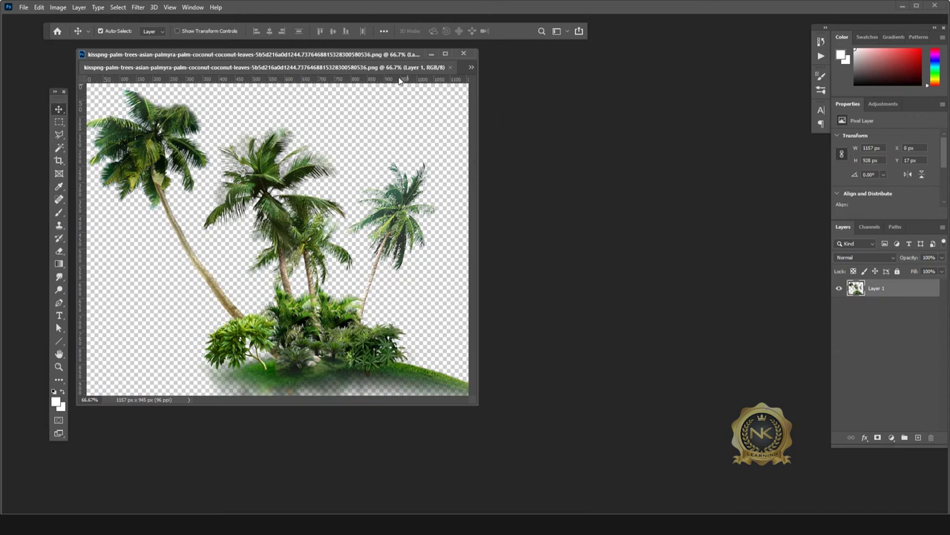
pyautogui.moveTo(438, 98); pyautogui.dragTo(750, 128)
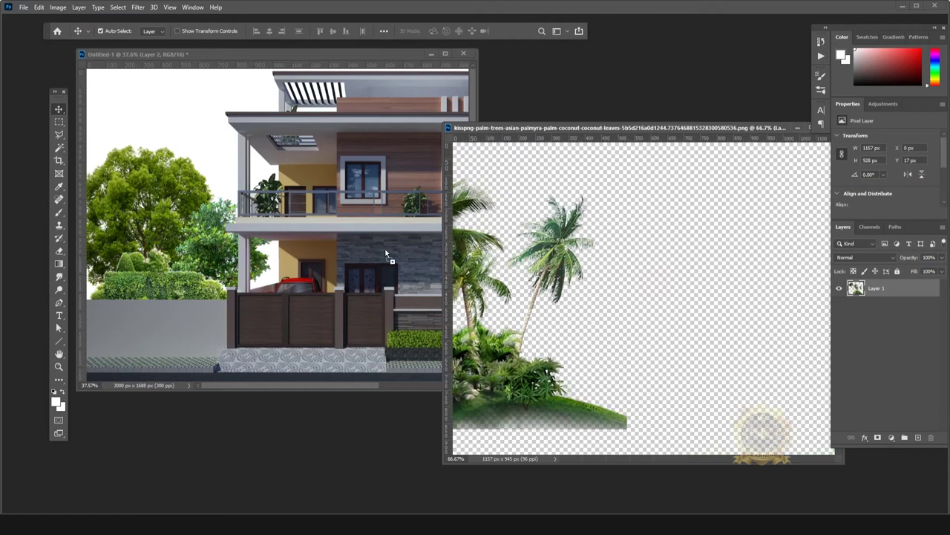
pyautogui.moveTo(654, 286); pyautogui.dragTo(390, 256)
pyautogui.click(465, 206)
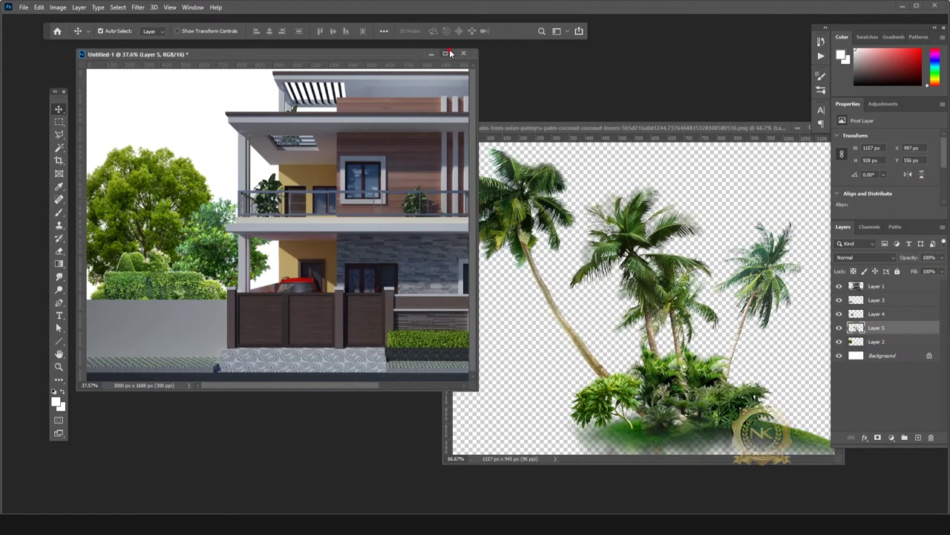
pyautogui.doubleClick(259, 54)
# Enlarge the palm cluster and move it to the right of the house
pyautogui.hotkey('ctrl', 't')
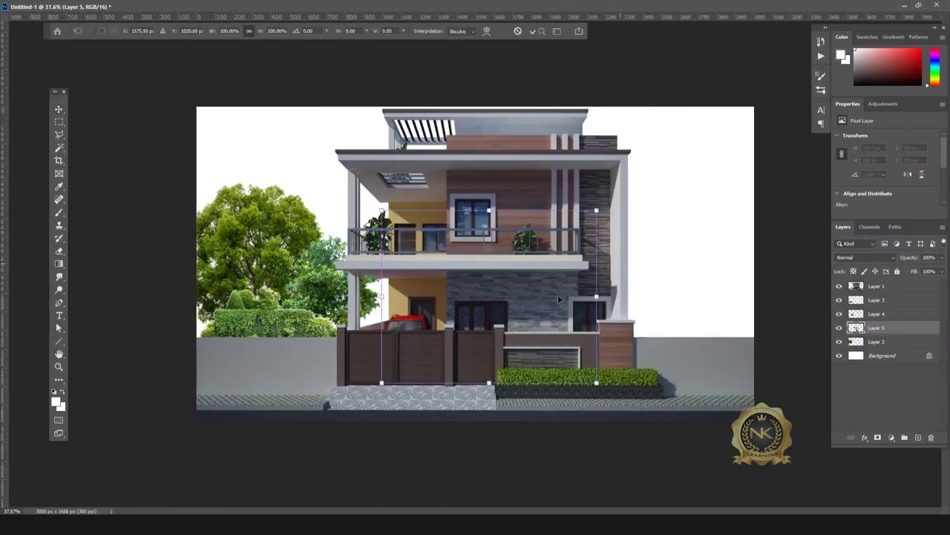
pyautogui.moveTo(511, 235); pyautogui.dragTo(646, 270)
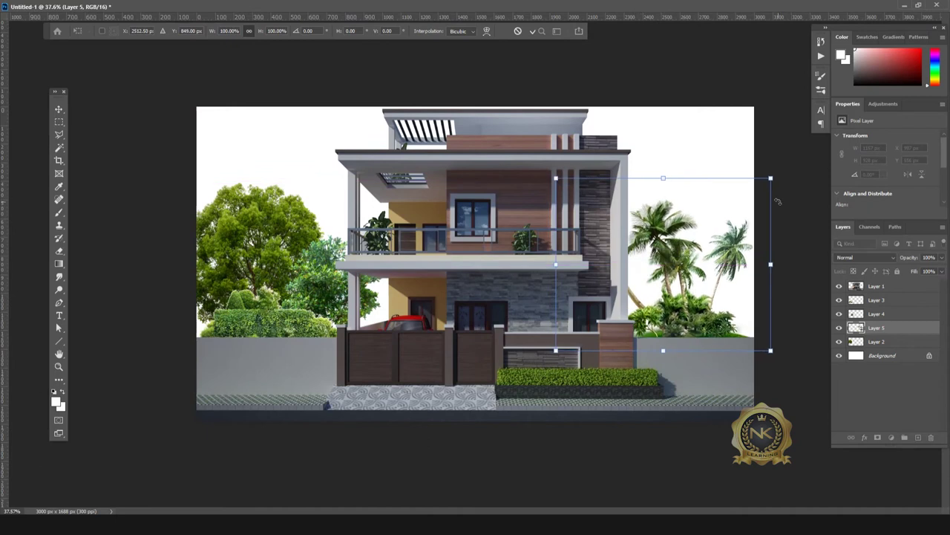
pyautogui.moveTo(555, 179); pyautogui.dragTo(468, 109)
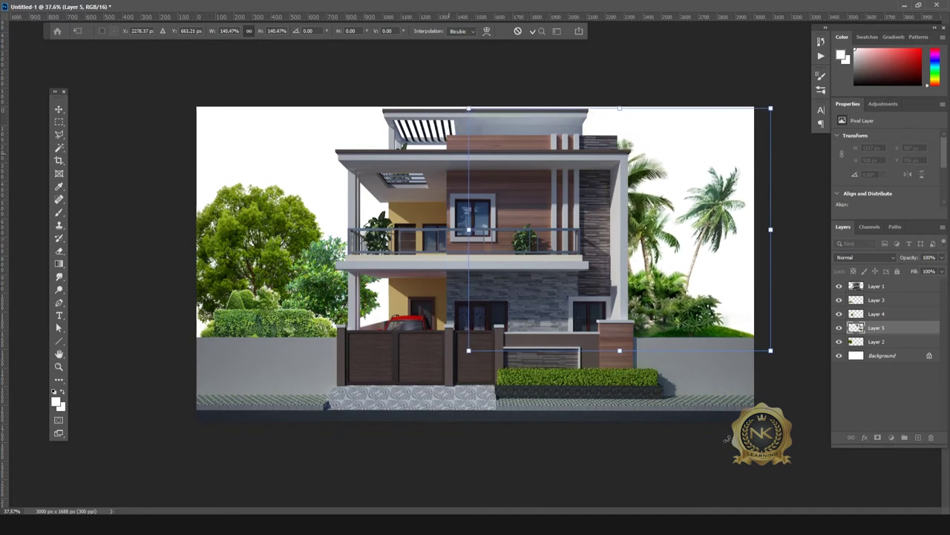
pyautogui.press('Return')
pyautogui.moveTo(673, 280)
pyautogui.mouseDown()
pyautogui.moveTo(710, 312)
pyautogui.moveTo(682, 316)
pyautogui.mouseUp()
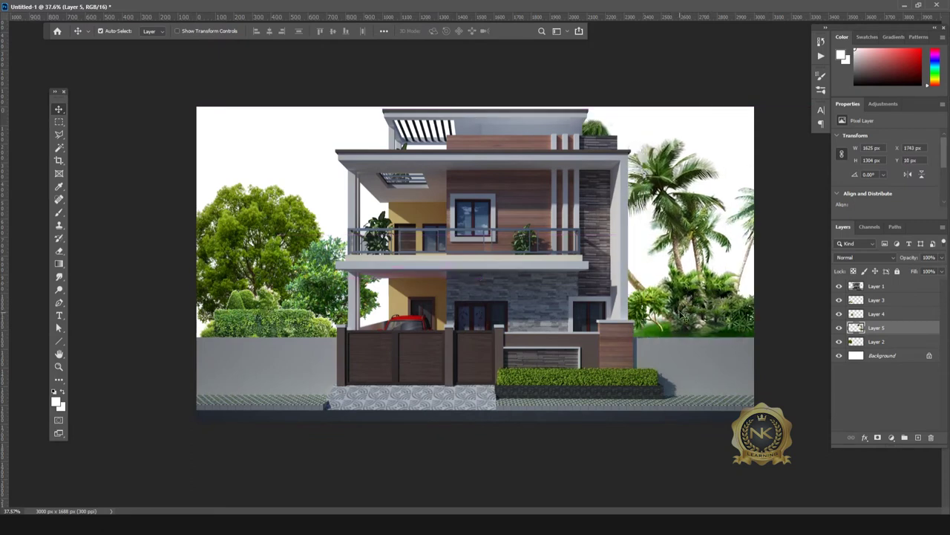
# Flip the palm group horizontally and reposition it on the house's right side
pyautogui.hotkey('ctrl', 't')
pyautogui.rightClick(692, 285)
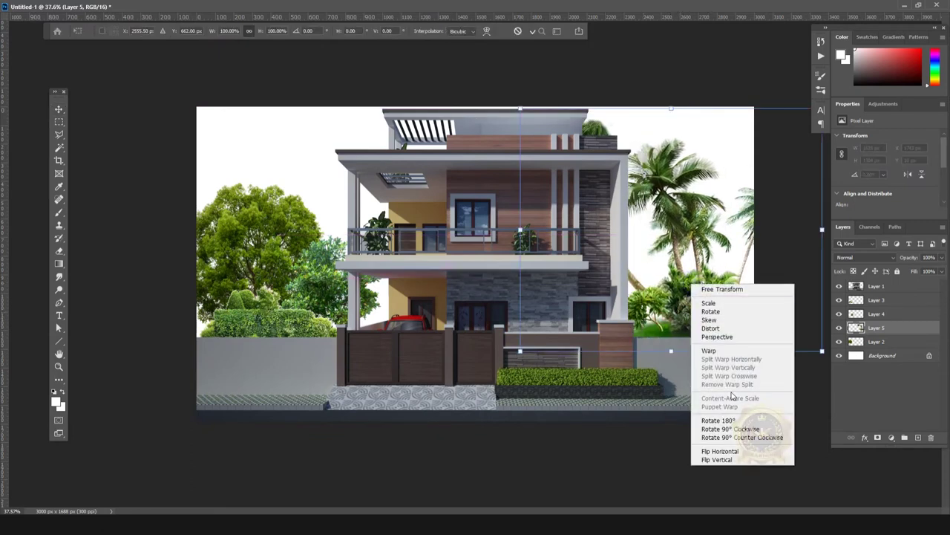
pyautogui.click(722, 450)
pyautogui.moveTo(660, 286)
pyautogui.mouseDown()
pyautogui.moveTo(603, 316)
pyautogui.moveTo(699, 312)
pyautogui.moveTo(659, 320)
pyautogui.mouseUp()
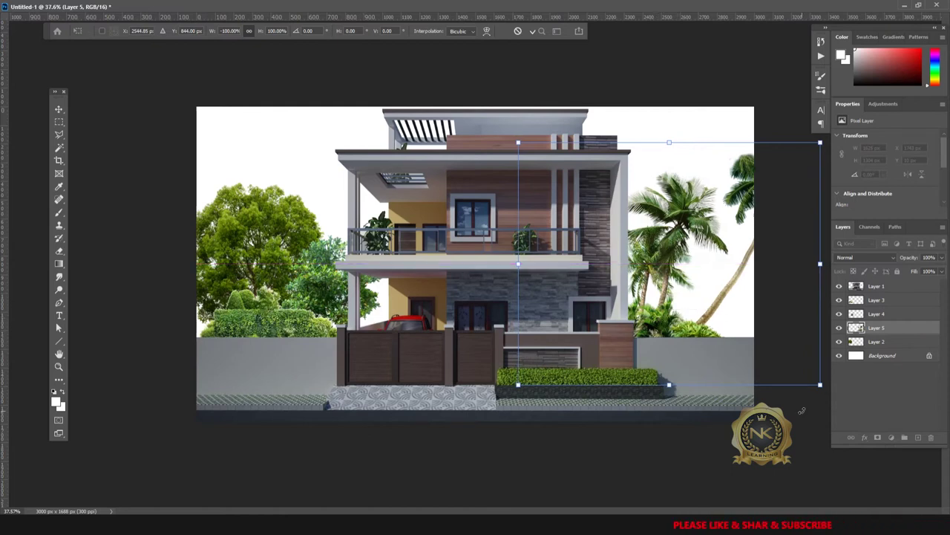
pyautogui.press('Return')
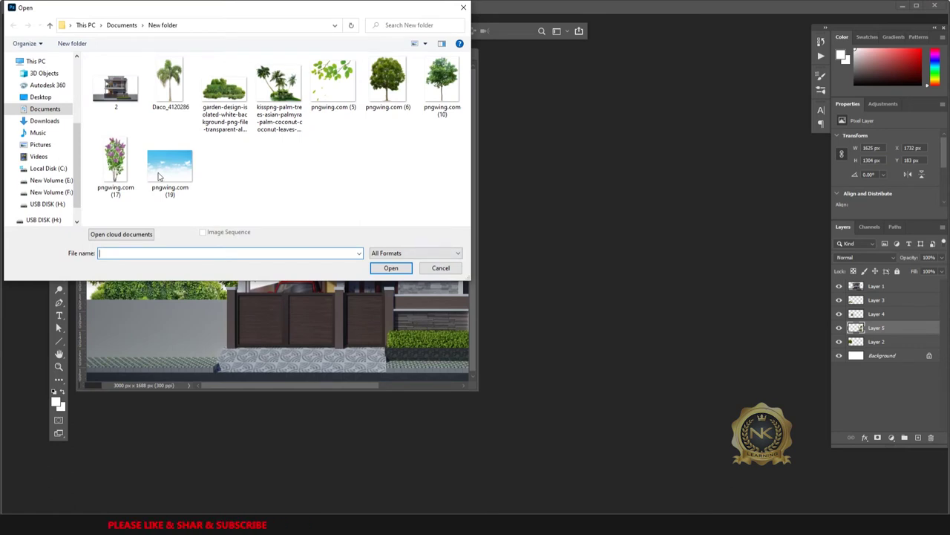
# Open pngwing.com (17) and copy the lilac into Untitled-1 at the right edge
pyautogui.click(115, 160)
pyautogui.click(390, 268)
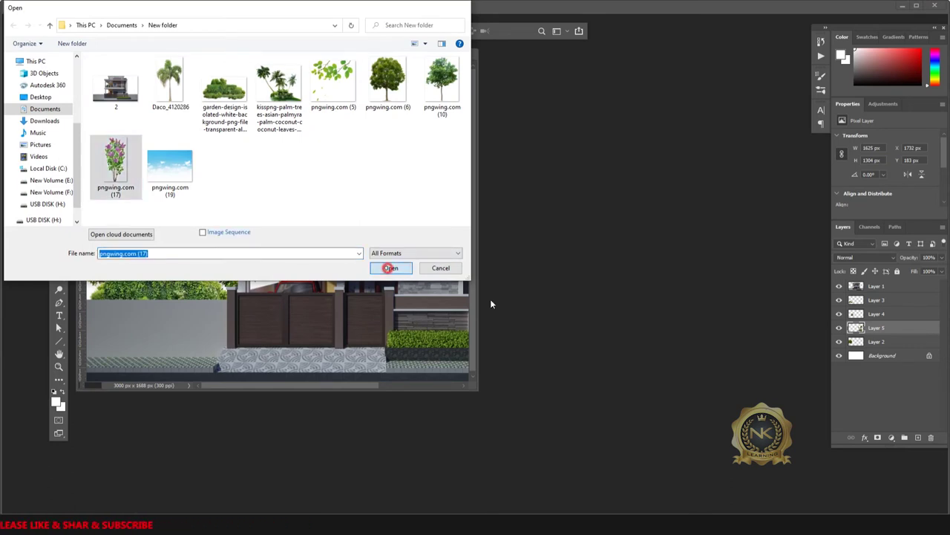
pyautogui.moveTo(175, 76); pyautogui.dragTo(532, 99)
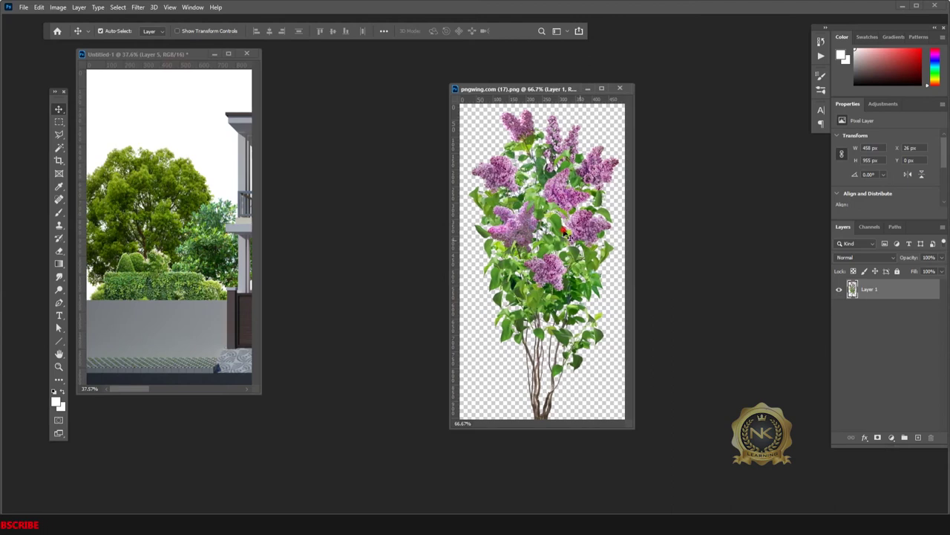
pyautogui.hotkey('ctrl', 'a')
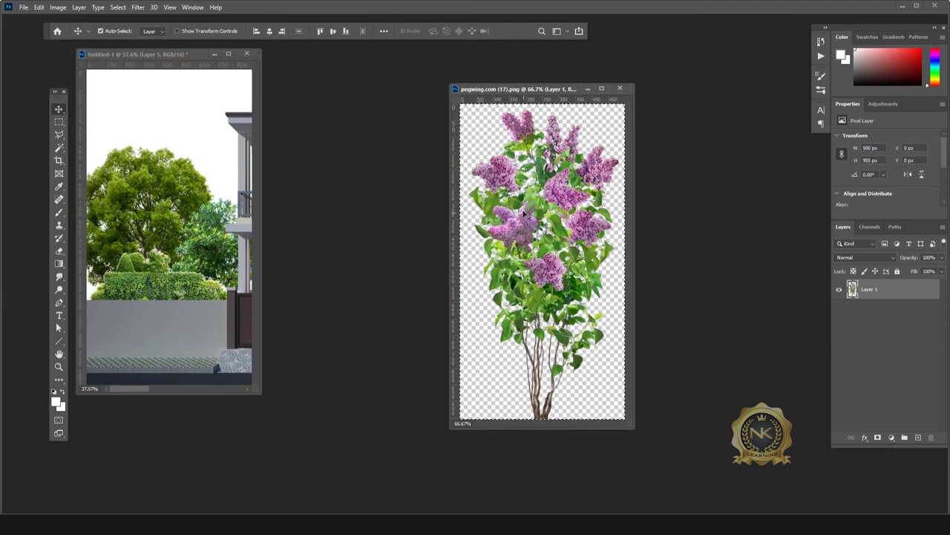
pyautogui.moveTo(553, 208); pyautogui.dragTo(186, 193)
pyautogui.moveTo(227, 53); pyautogui.dragTo(229, 23)
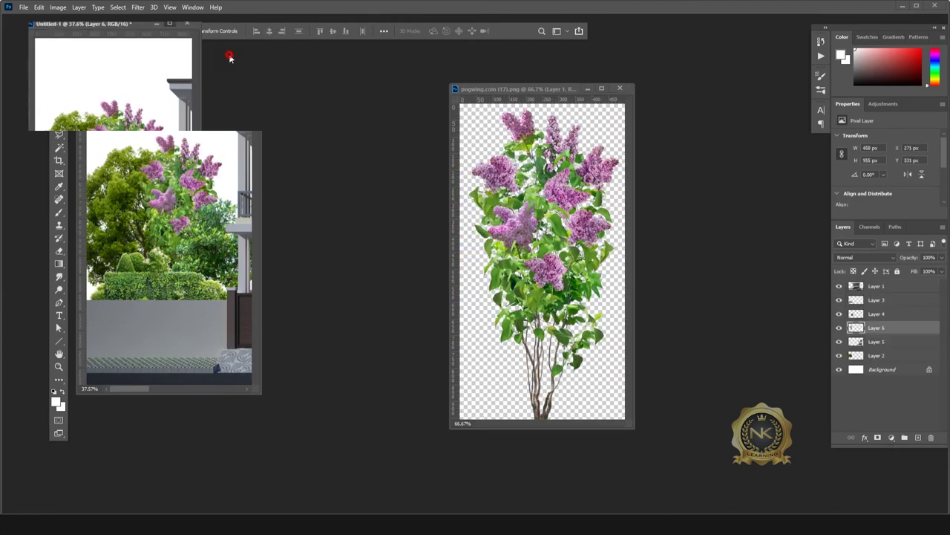
pyautogui.moveTo(292, 240); pyautogui.dragTo(701, 284)
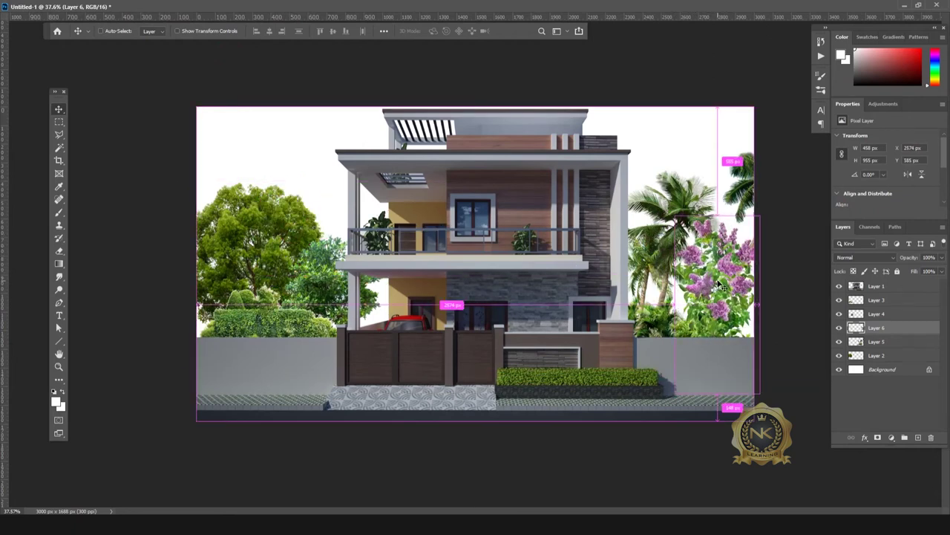
pyautogui.moveTo(701, 285); pyautogui.dragTo(720, 281)
# Shrink the lilac to about 53% and fine-position it beside the palms
pyautogui.hotkey('ctrl', 't')
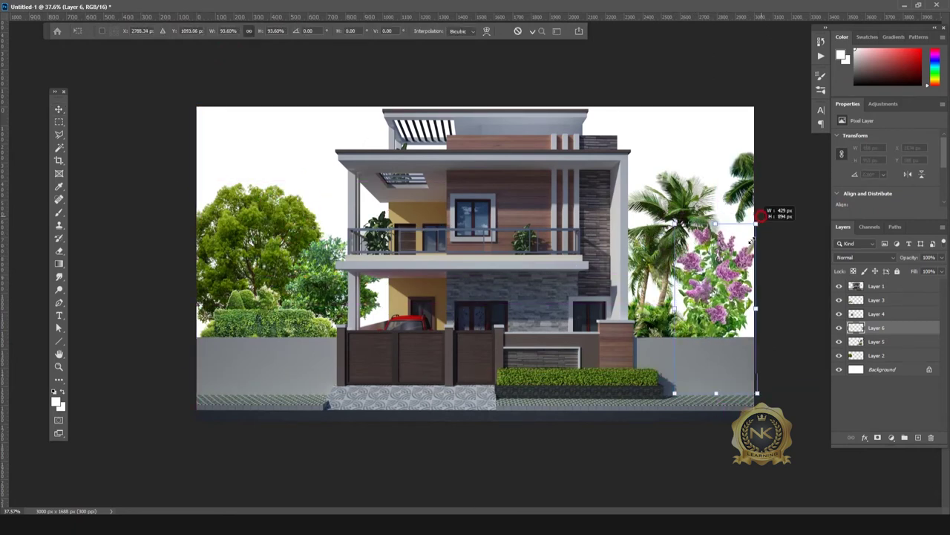
pyautogui.moveTo(760, 215); pyautogui.dragTo(726, 285)
pyautogui.moveTo(706, 327); pyautogui.dragTo(737, 297)
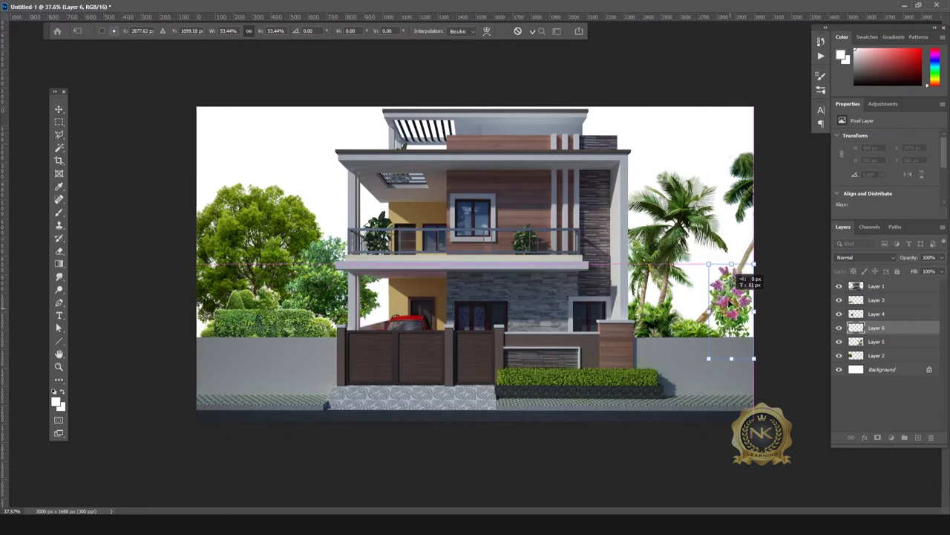
pyautogui.moveTo(704, 261); pyautogui.dragTo(709, 274)
pyautogui.press('Left')
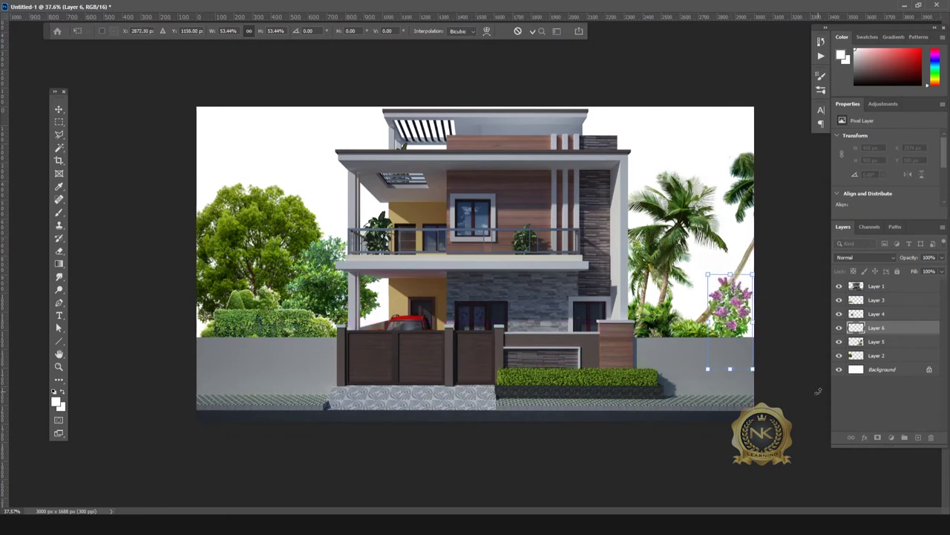
pyautogui.press('Right')
pyautogui.press('Right')
pyautogui.press('Right')
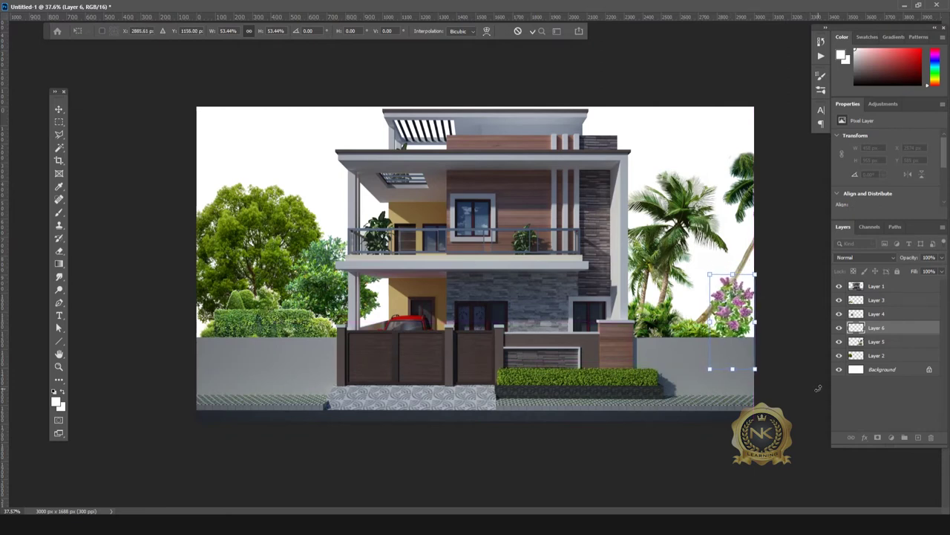
pyautogui.press('Right')
pyautogui.press('Return')
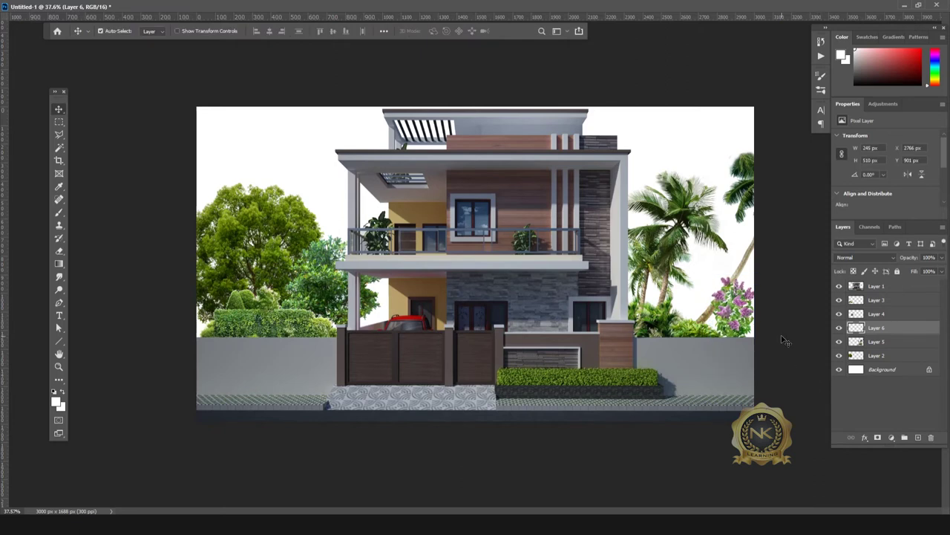
pyautogui.click(921, 8)
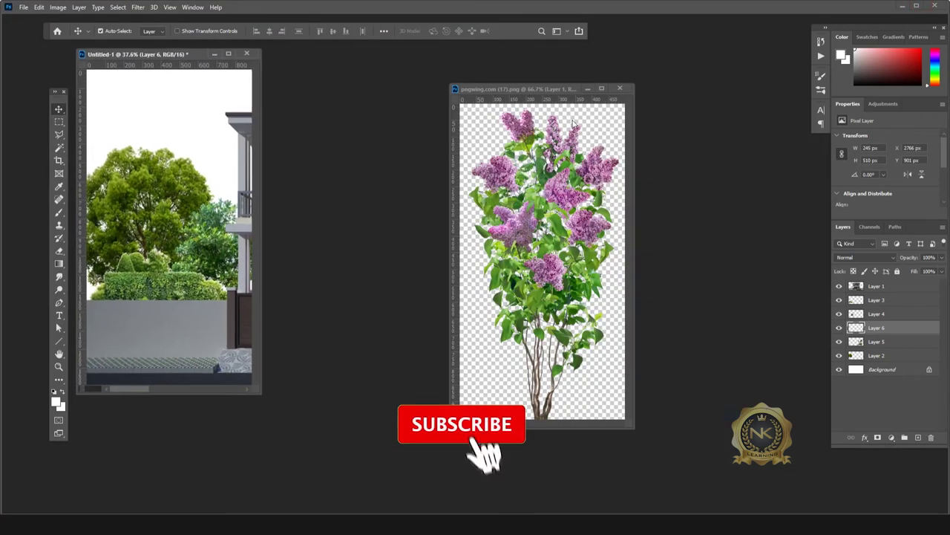
# Open Daco_4120286 and copy the slender palm into the house composition
pyautogui.click(626, 87)
pyautogui.hotkey('ctrl', 'o')
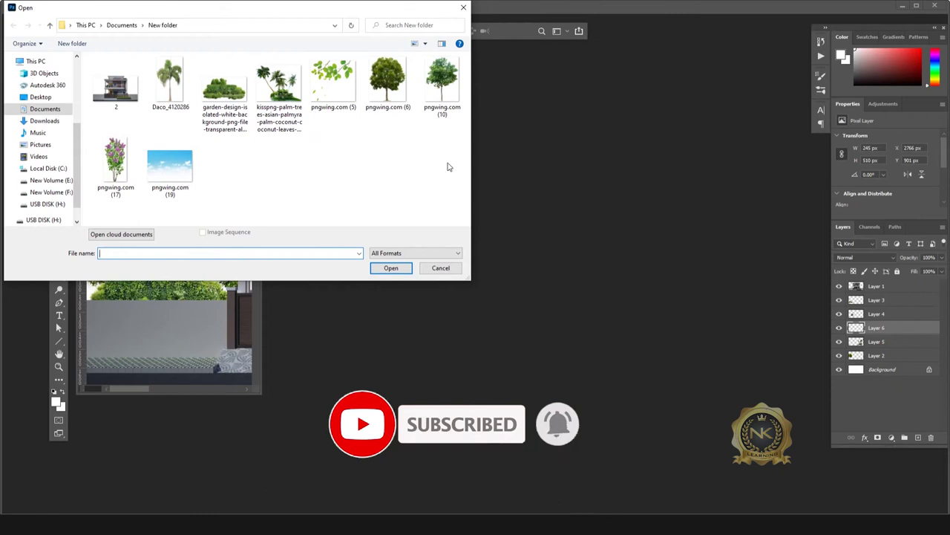
pyautogui.click(170, 82)
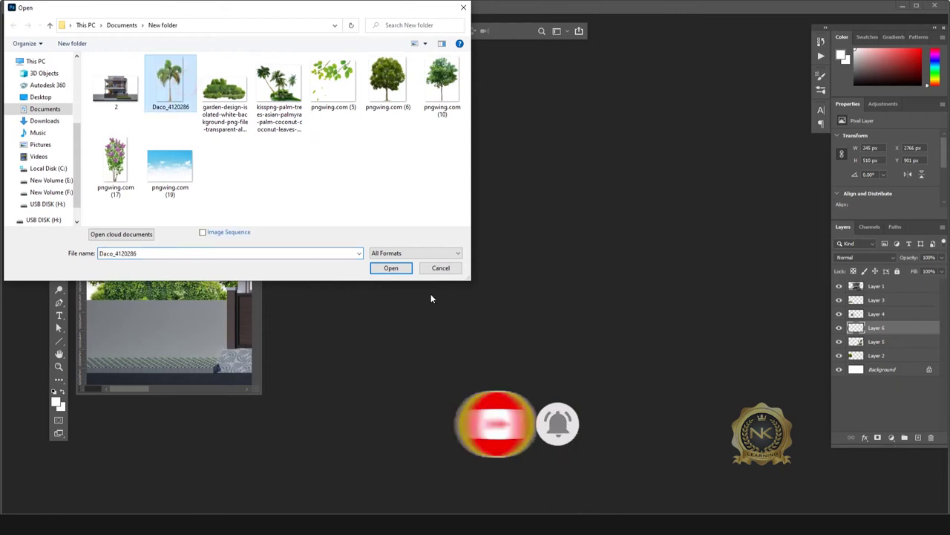
pyautogui.click(390, 267)
pyautogui.moveTo(185, 68); pyautogui.dragTo(653, 105)
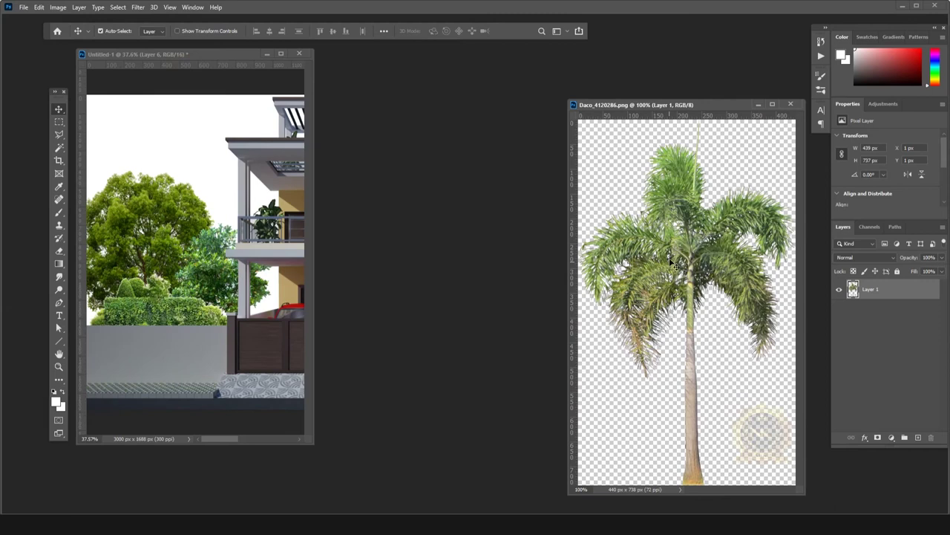
pyautogui.moveTo(663, 273); pyautogui.dragTo(227, 233)
pyautogui.click(463, 203)
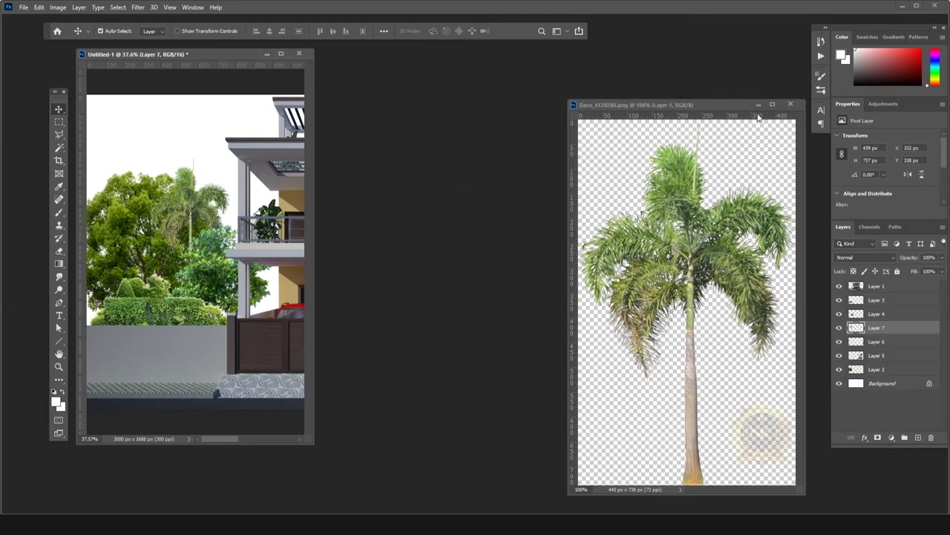
pyautogui.click(791, 105)
pyautogui.click(281, 54)
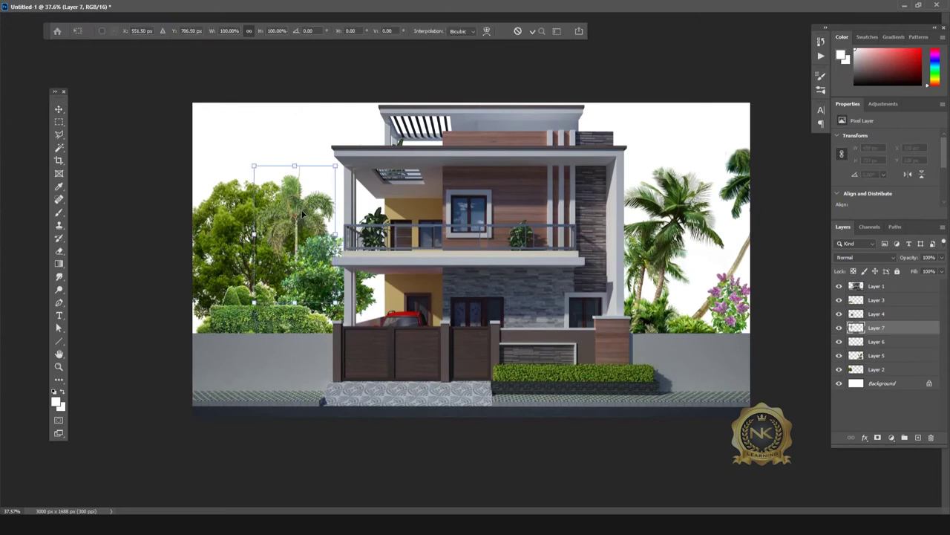
# Place the palm among the left trees and move Layer 7 in front of them
pyautogui.moveTo(299, 204); pyautogui.dragTo(302, 242)
pyautogui.hotkey('ctrl', 't')
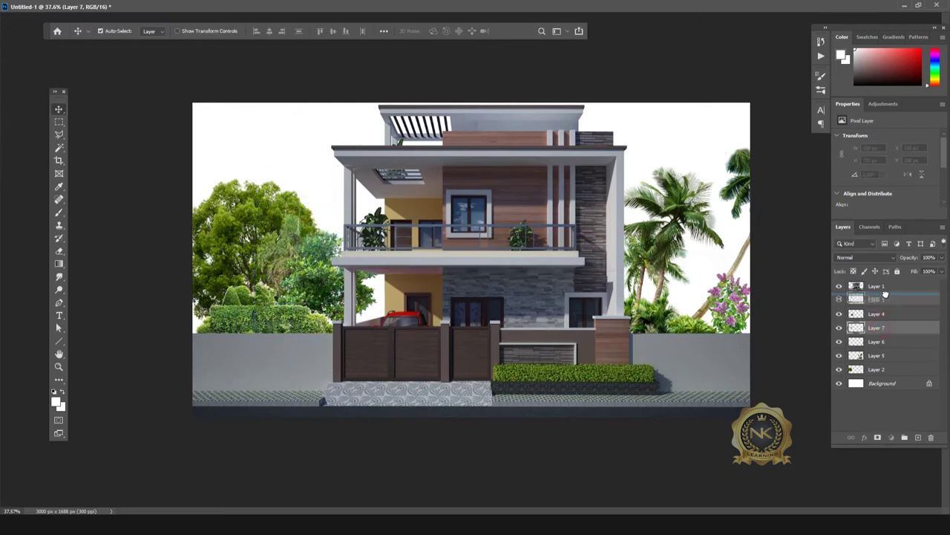
pyautogui.moveTo(883, 329); pyautogui.dragTo(880, 297)
pyautogui.moveTo(296, 253); pyautogui.dragTo(254, 254)
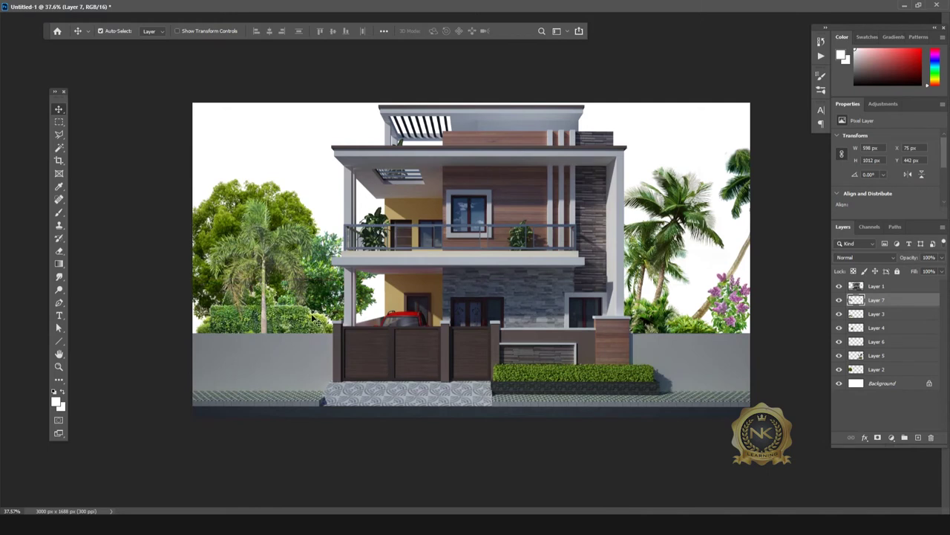
pyautogui.click(314, 318)
# Scale the Layer 3 hedge left of the gate to about 108% and lower it along the wall
pyautogui.hotkey('ctrl', 't')
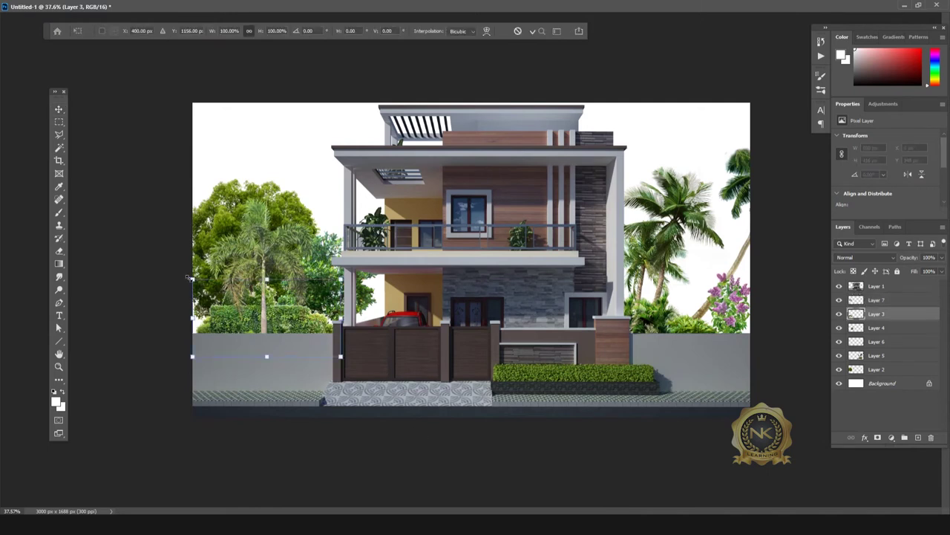
pyautogui.moveTo(188, 277); pyautogui.dragTo(181, 271)
pyautogui.moveTo(281, 315)
pyautogui.mouseDown()
pyautogui.moveTo(277, 329)
pyautogui.moveTo(296, 321)
pyautogui.mouseUp()
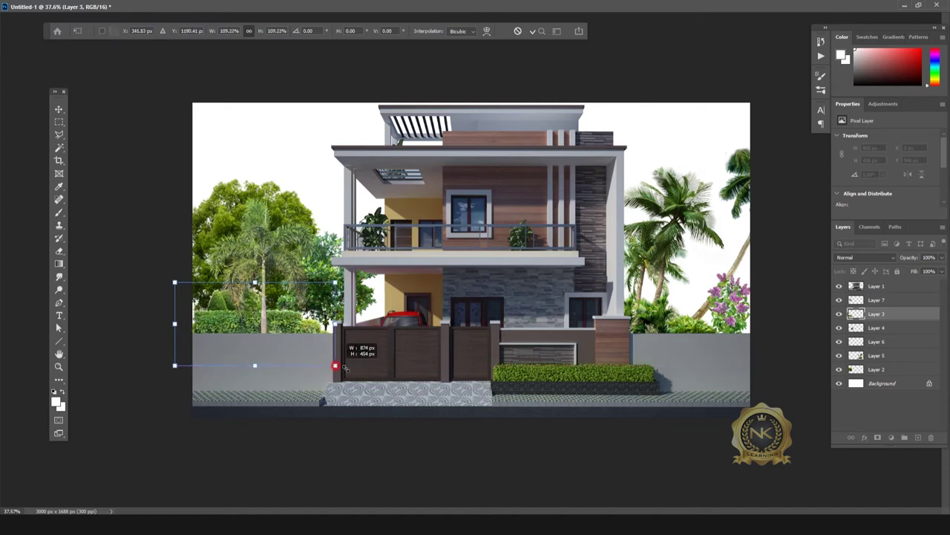
pyautogui.moveTo(338, 365); pyautogui.dragTo(344, 372)
pyautogui.moveTo(278, 334); pyautogui.dragTo(277, 330)
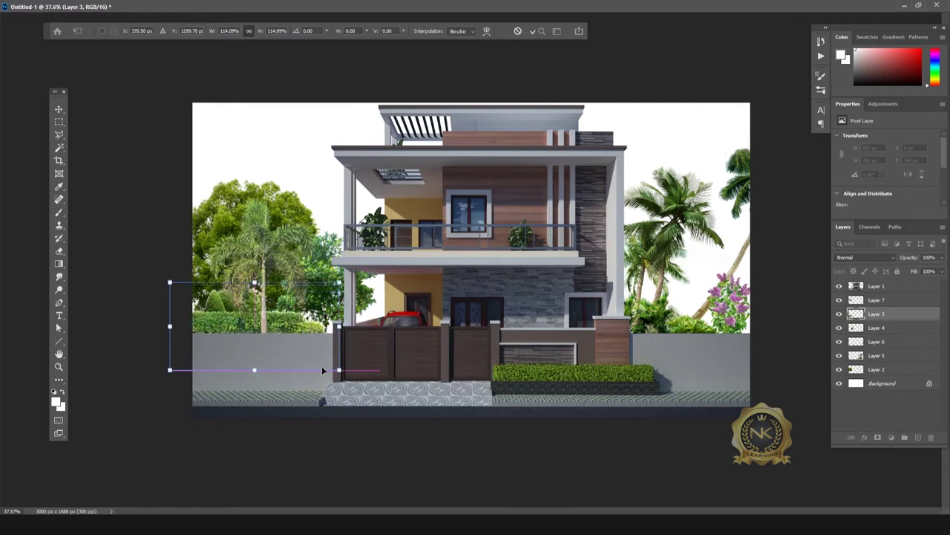
pyautogui.moveTo(338, 371); pyautogui.dragTo(331, 367)
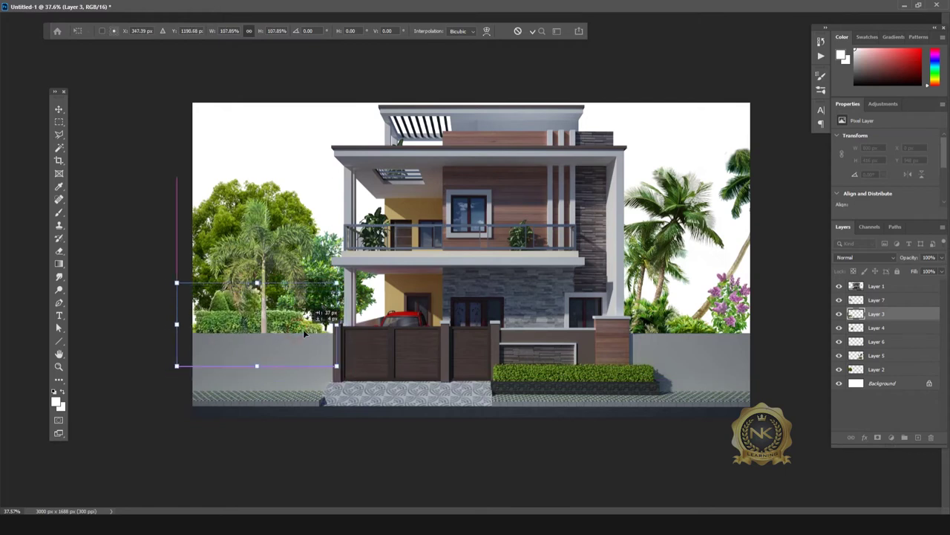
pyautogui.moveTo(303, 329); pyautogui.dragTo(307, 327)
pyautogui.press('Return')
pyautogui.click(241, 244)
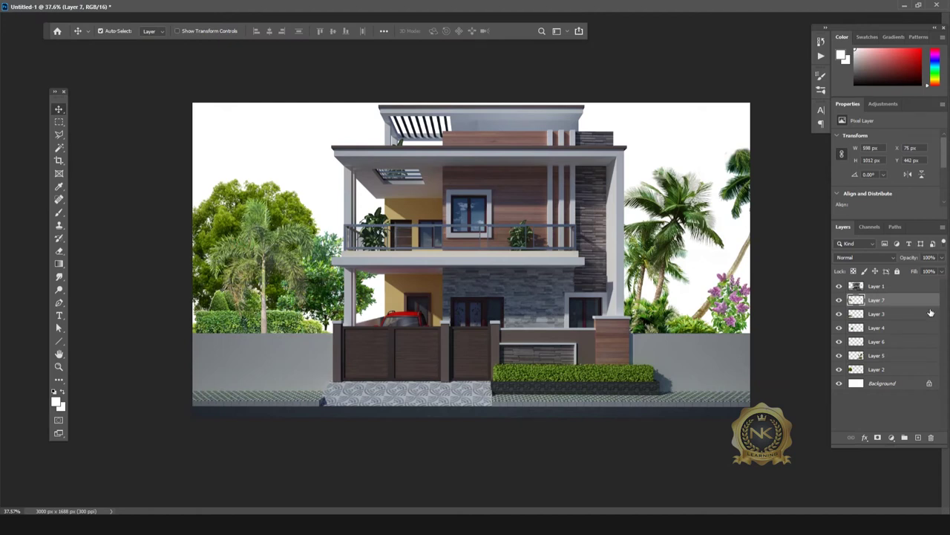
# Add a Drop Shadow with increased distance to the palm on Layer 7
pyautogui.doubleClick(929, 304)
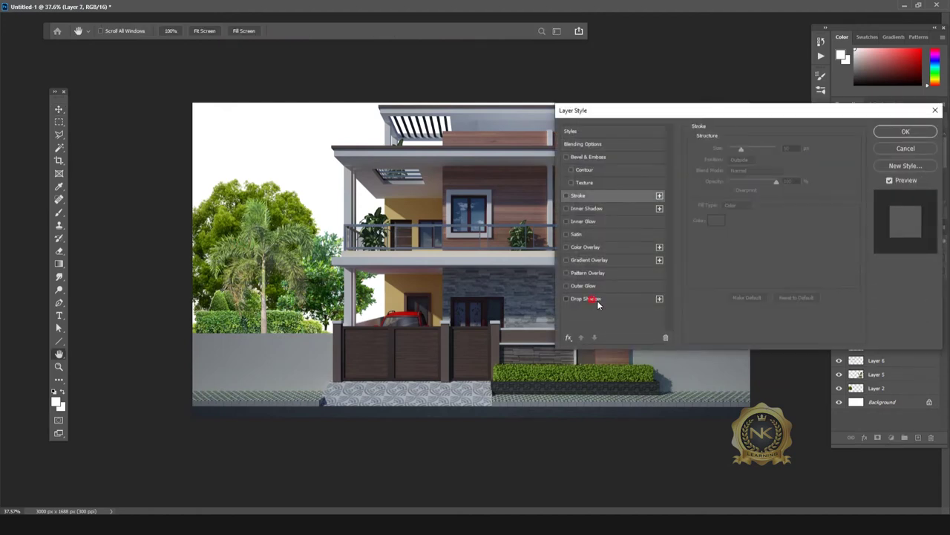
pyautogui.click(587, 298)
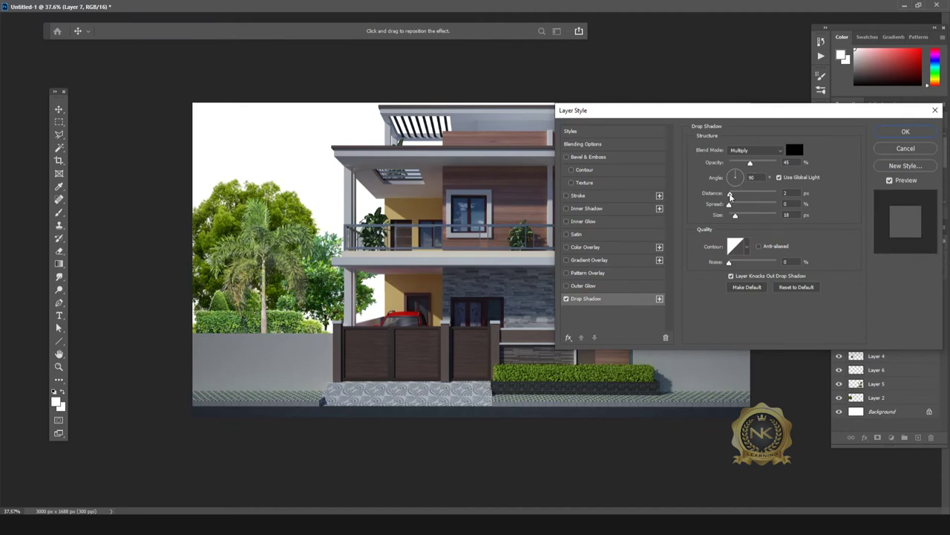
pyautogui.moveTo(732, 195); pyautogui.dragTo(733, 194)
pyautogui.moveTo(267, 257); pyautogui.dragTo(269, 264)
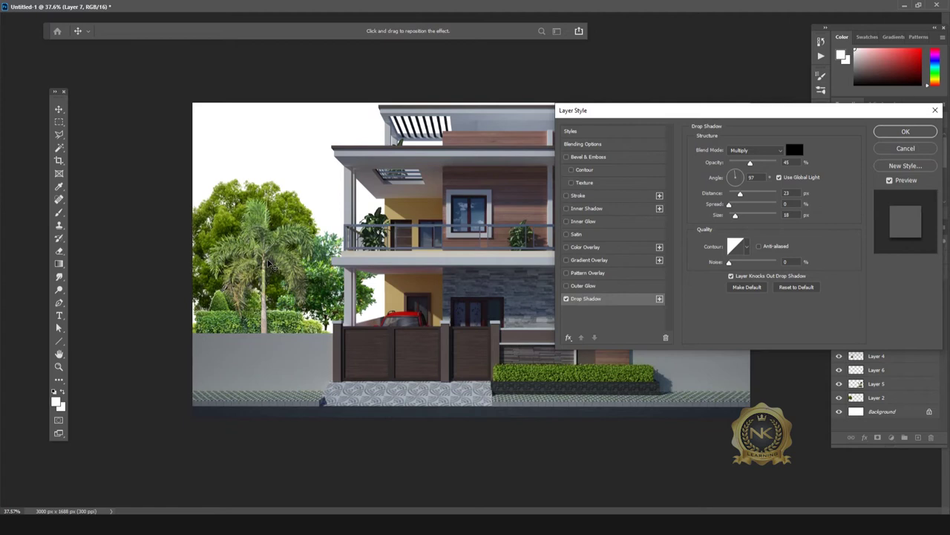
pyautogui.click(906, 131)
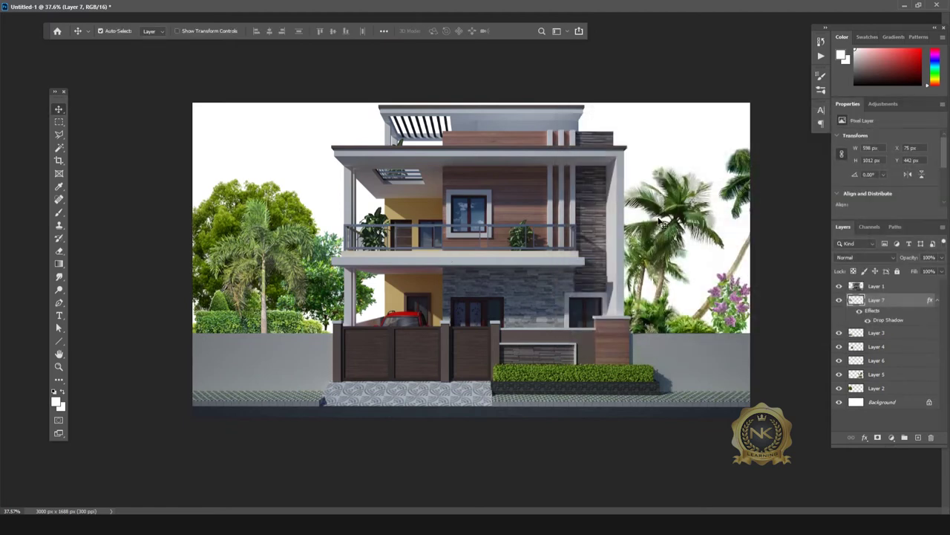
# Float and widen the document, then apply Brightness about 21 and Contrast 30
pyautogui.click(918, 5)
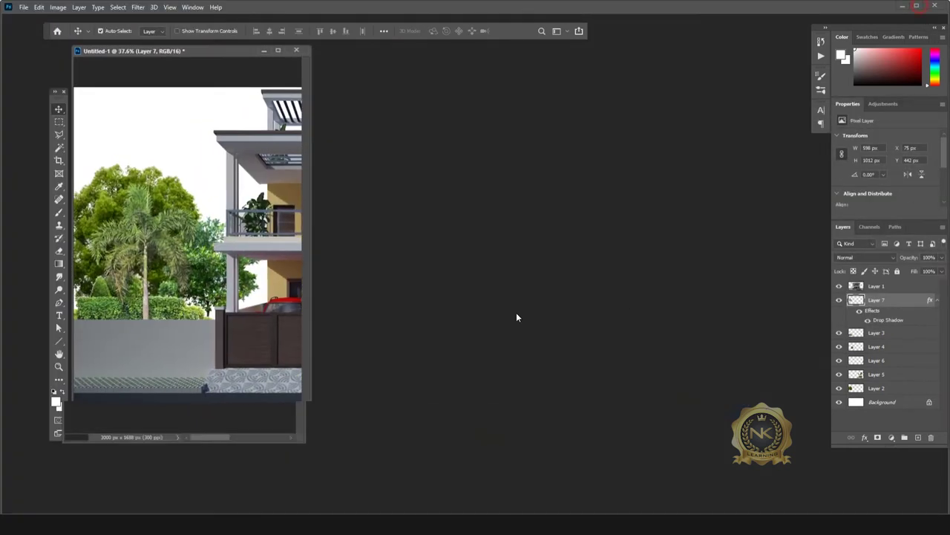
pyautogui.moveTo(313, 211); pyautogui.dragTo(756, 213)
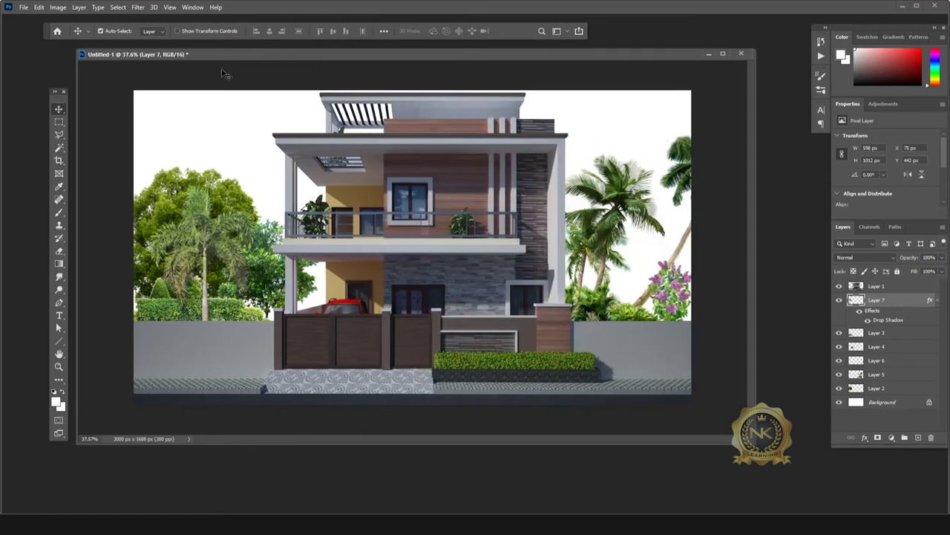
pyautogui.click(58, 6)
pyautogui.click(86, 32)
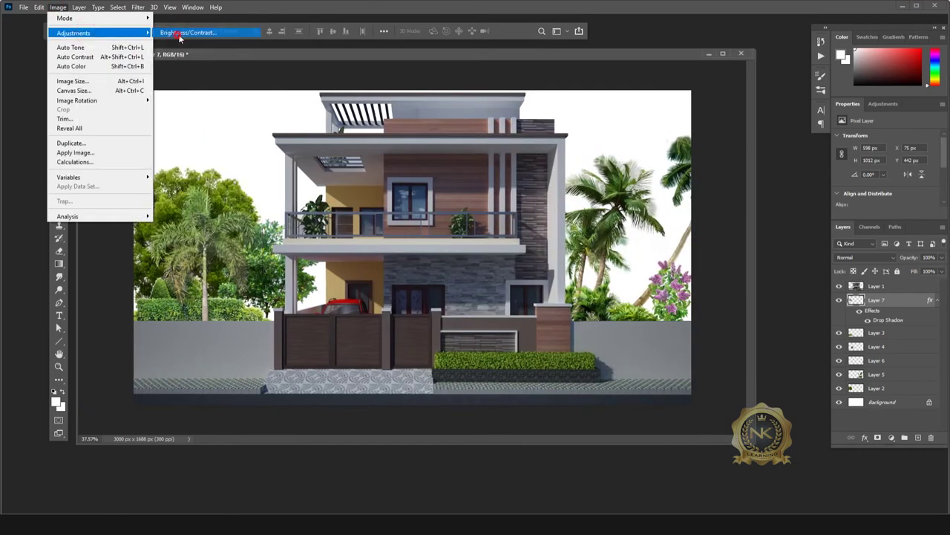
pyautogui.click(182, 32)
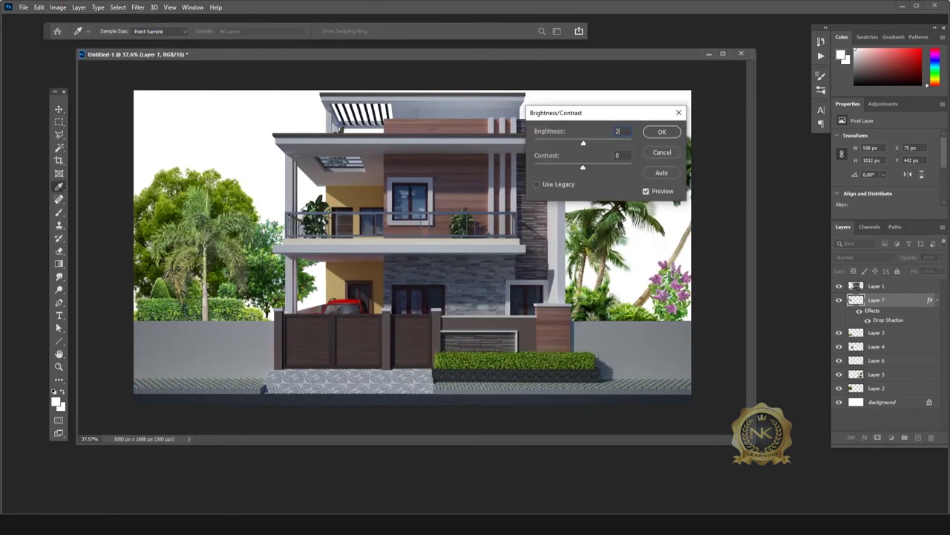
pyautogui.write('20')
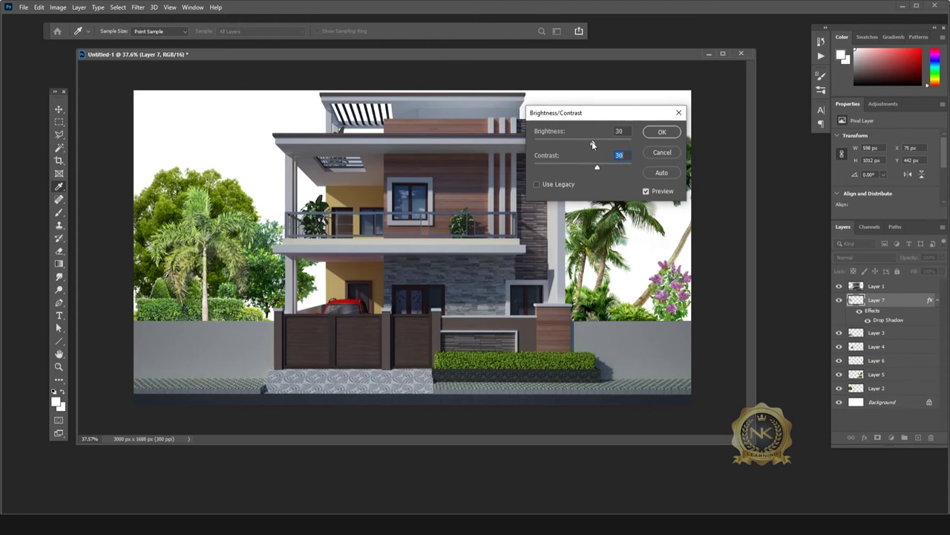
pyautogui.moveTo(591, 143); pyautogui.dragTo(591, 144)
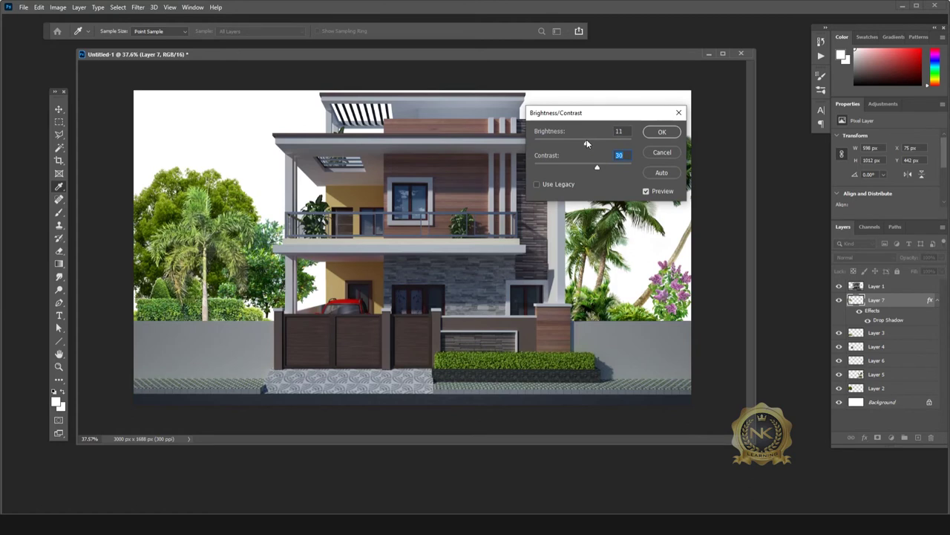
pyautogui.moveTo(588, 143); pyautogui.dragTo(592, 167)
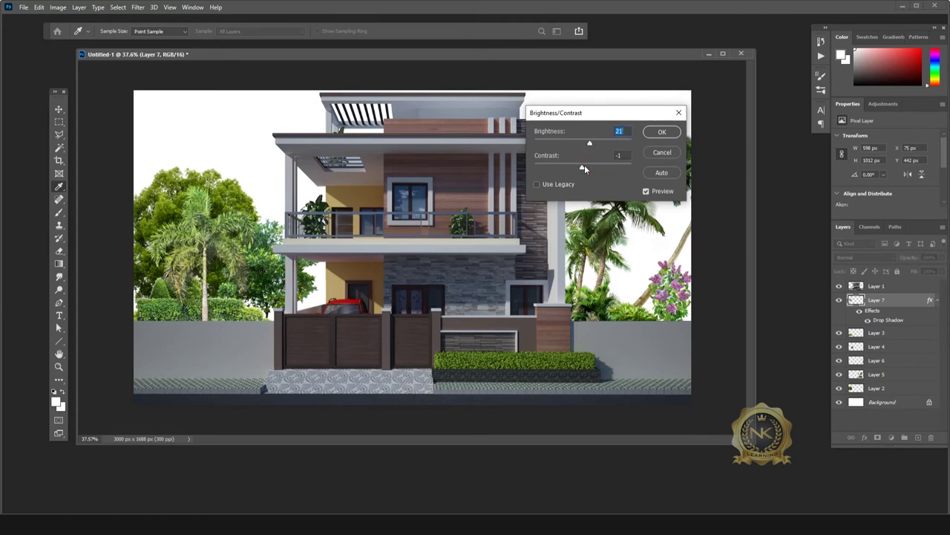
pyautogui.click(659, 131)
# Raise Saturation to +20 in Hue/Saturation and apply it to the scene
pyautogui.press('v')
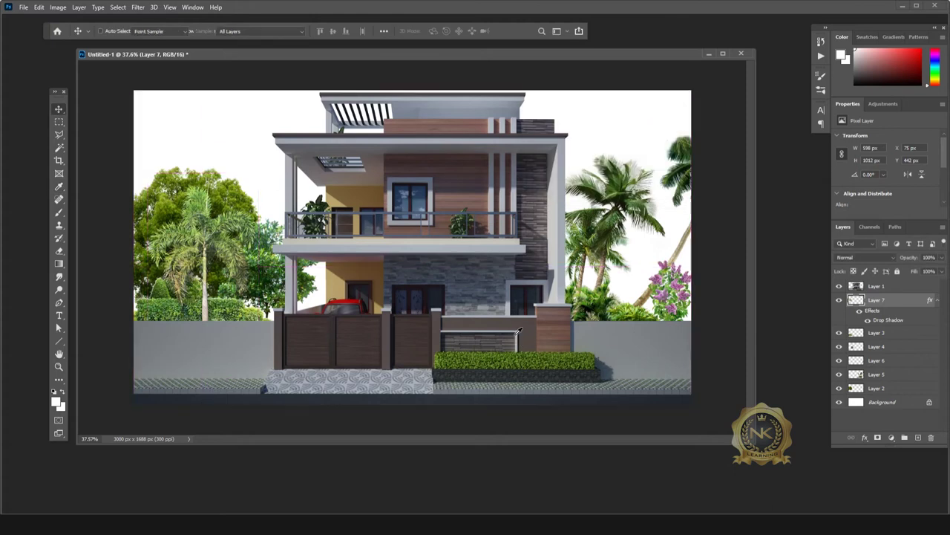
pyautogui.hotkey('ctrl', 'u')
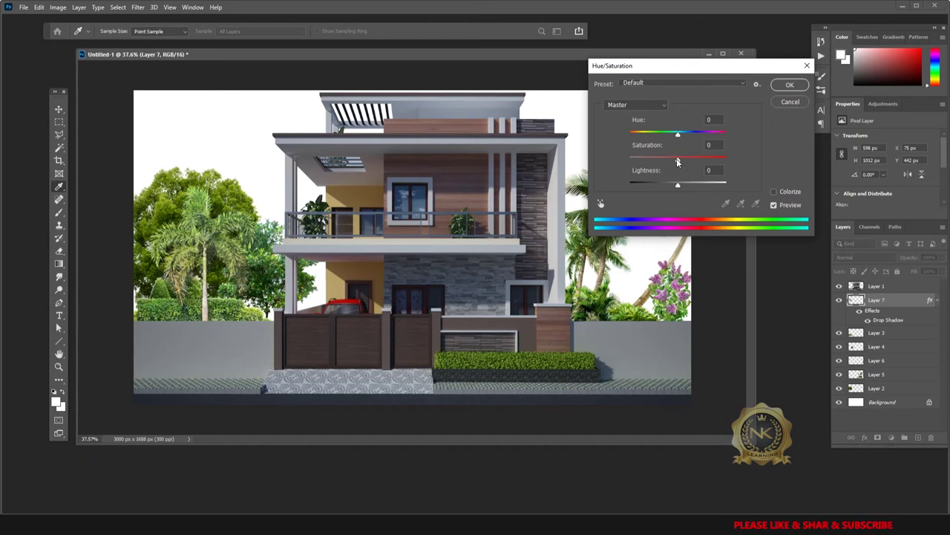
pyautogui.moveTo(677, 158); pyautogui.dragTo(685, 161)
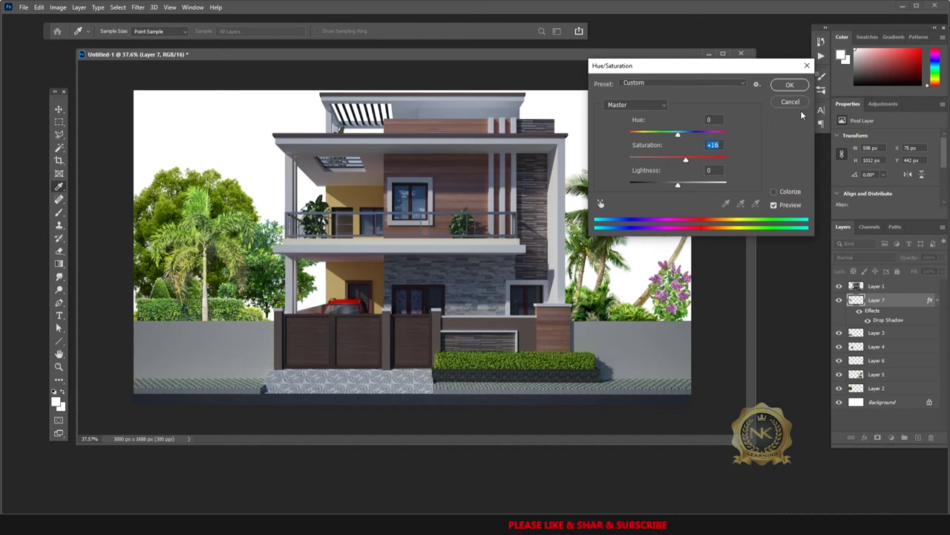
pyautogui.press('Up')
pyautogui.press('Up')
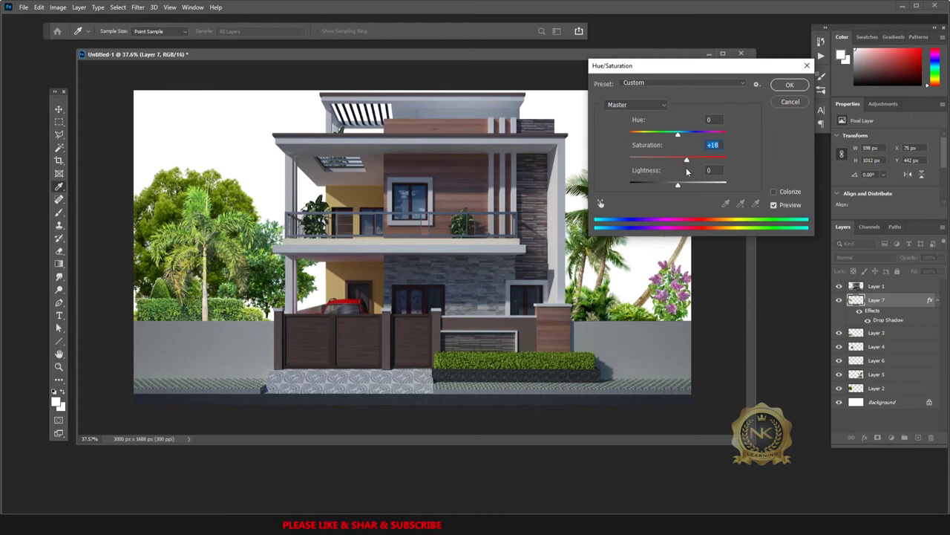
pyautogui.moveTo(688, 160); pyautogui.dragTo(689, 159)
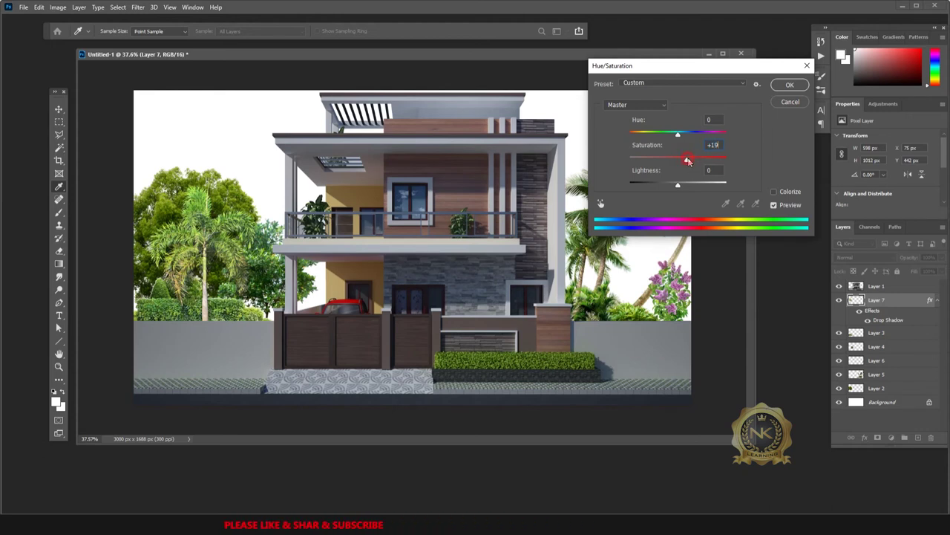
pyautogui.click(792, 84)
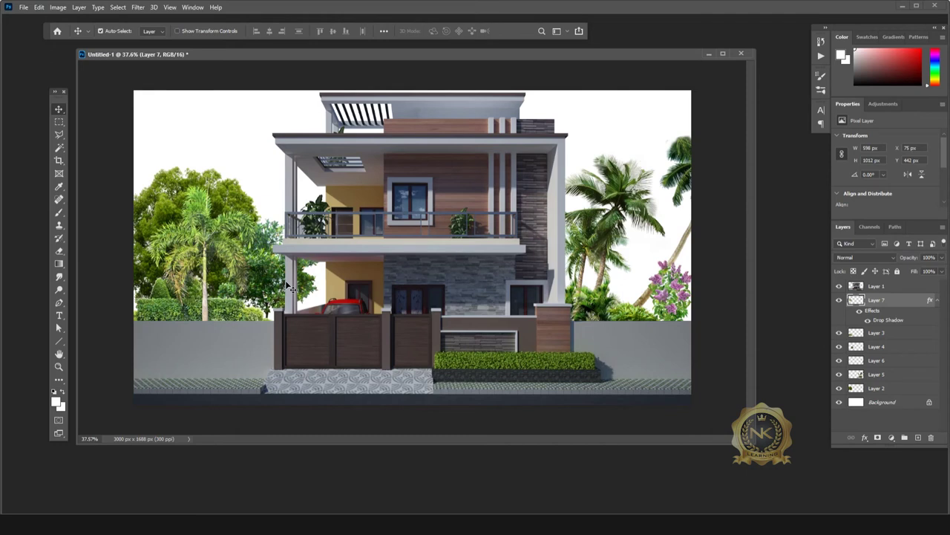
# Duplicate the left trees to the right of the house and nudge the Layer 4 trees into place
pyautogui.moveTo(257, 215); pyautogui.dragTo(669, 227)
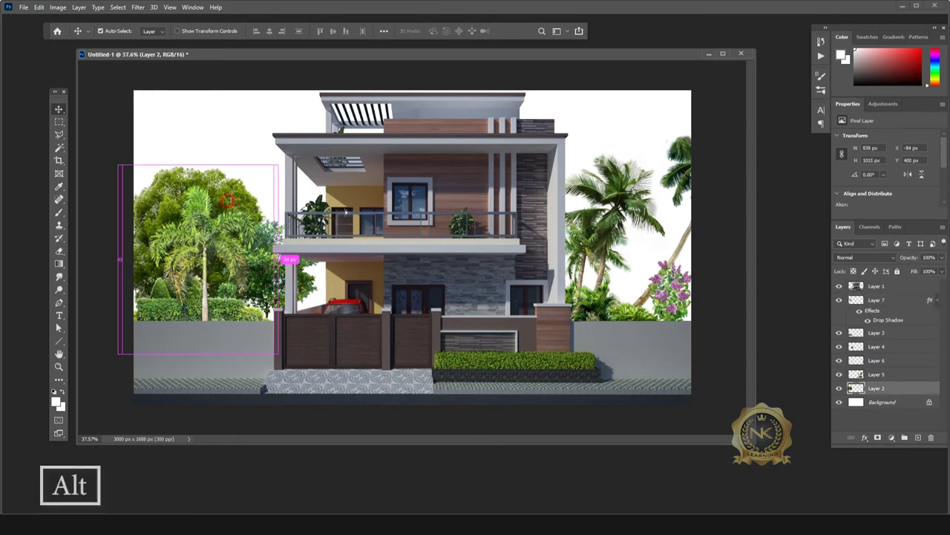
pyautogui.moveTo(668, 226)
pyautogui.mouseDown()
pyautogui.moveTo(637, 263)
pyautogui.moveTo(648, 236)
pyautogui.moveTo(661, 254)
pyautogui.mouseUp()
pyautogui.click(273, 272)
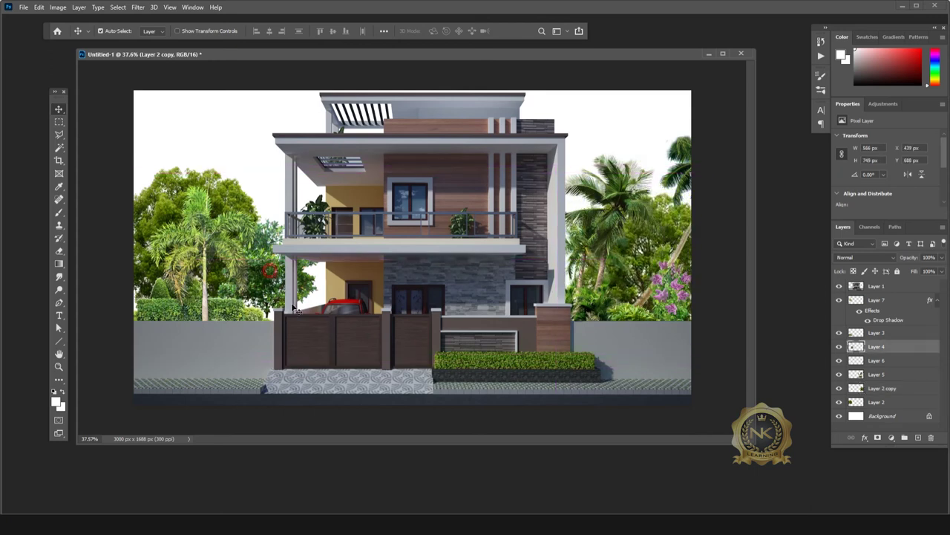
pyautogui.moveTo(273, 273); pyautogui.dragTo(284, 290)
pyautogui.hotkey('shift', 'Up')
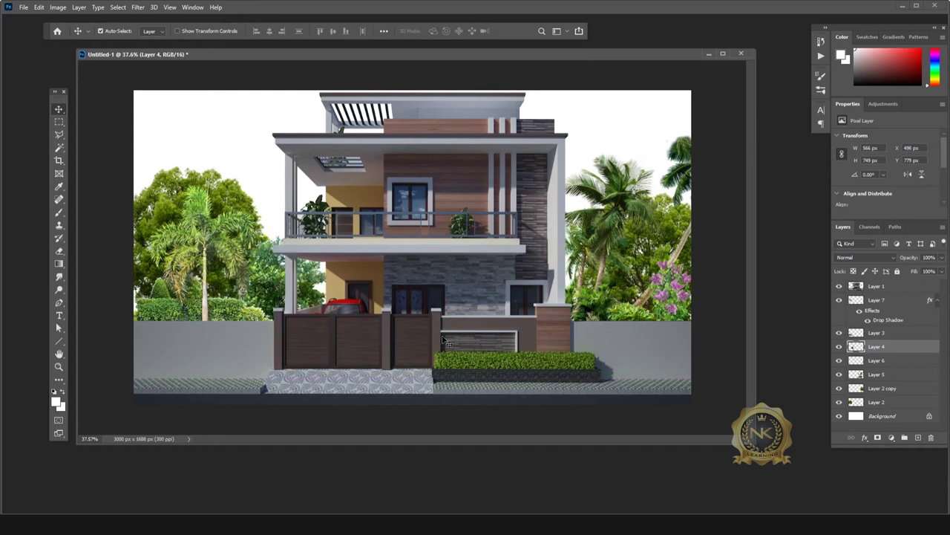
pyautogui.hotkey('shift', 'Up')
pyautogui.hotkey('shift', 'Up')
pyautogui.hotkey('shift', 'Right')
pyautogui.hotkey('shift', 'Right')
pyautogui.press('Right')
pyautogui.press('Right')
pyautogui.press('Right')
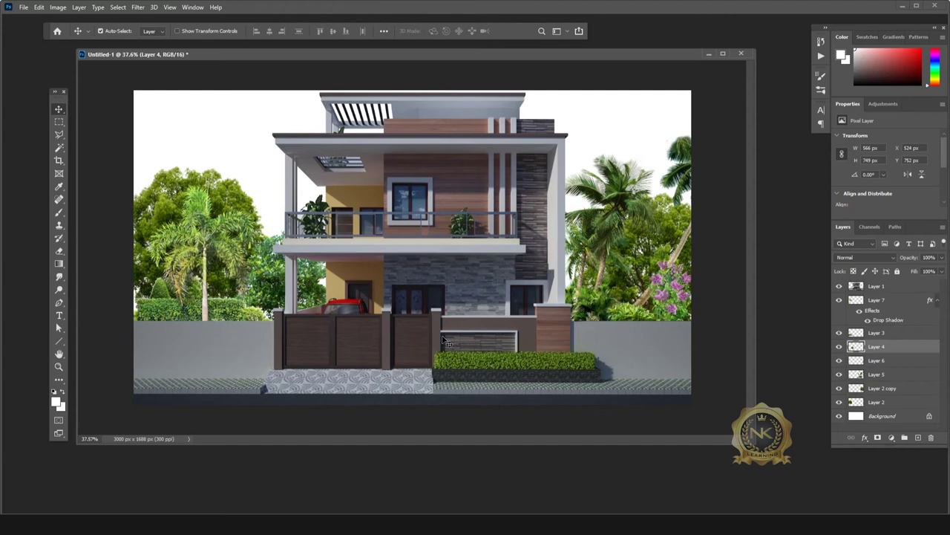
pyautogui.press('Up')
pyautogui.press('Up')
pyautogui.press('Up')
pyautogui.press('Up')
pyautogui.press('Up')
pyautogui.press('Up')
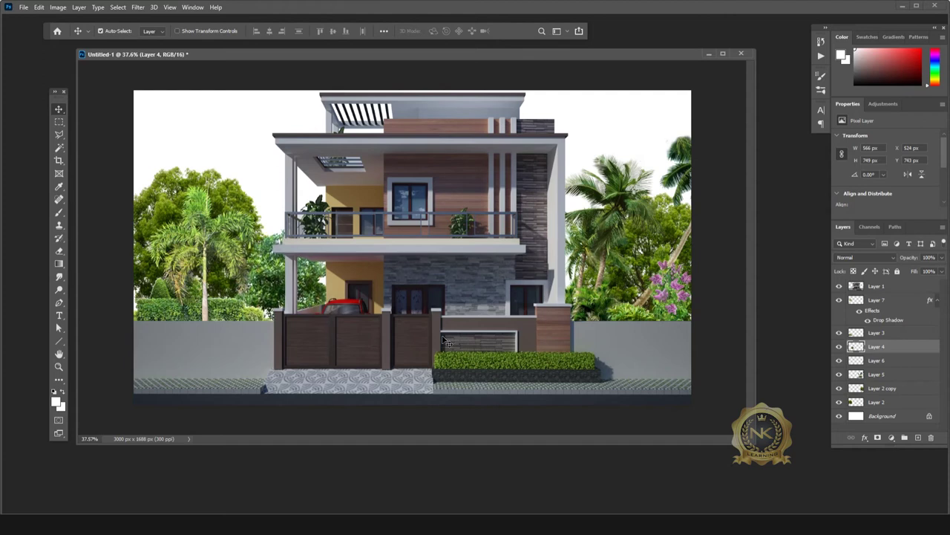
pyautogui.press('Down')
pyautogui.press('Down')
pyautogui.press('Down')
pyautogui.press('Down')
pyautogui.press('Down')
pyautogui.press('Down')
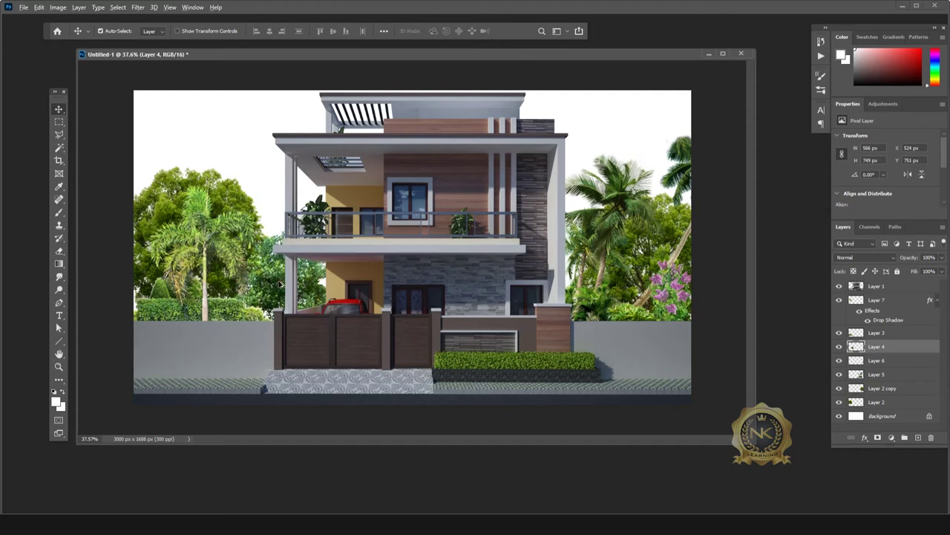
# Copy the Layer 4 trees behind the right wall, below Layer 5, and shift Layer 2 trees right
pyautogui.moveTo(281, 285); pyautogui.dragTo(567, 283)
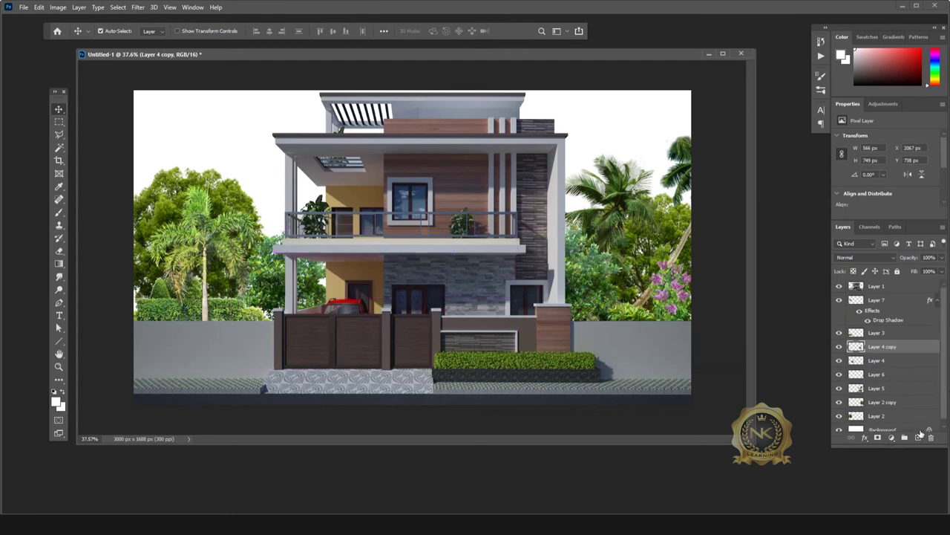
pyautogui.moveTo(884, 348); pyautogui.dragTo(888, 368)
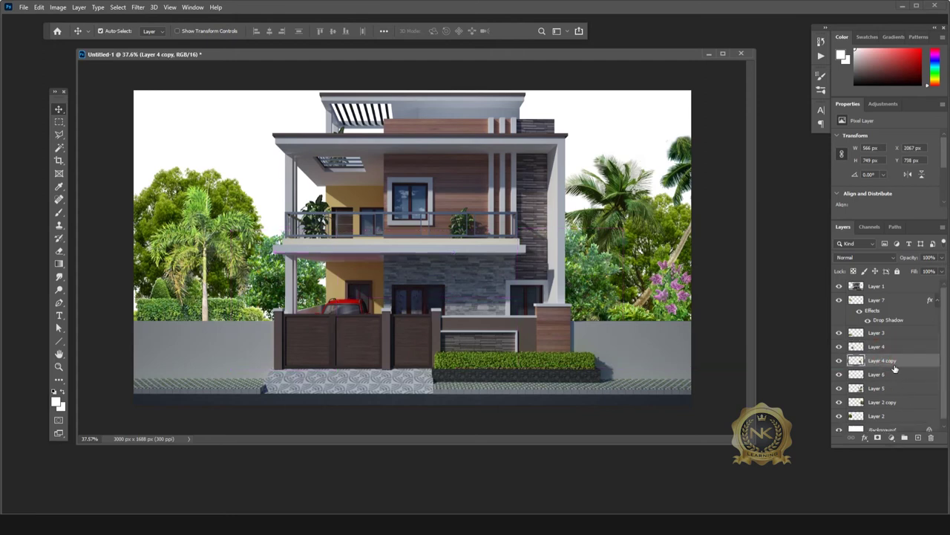
pyautogui.moveTo(876, 364); pyautogui.dragTo(880, 394)
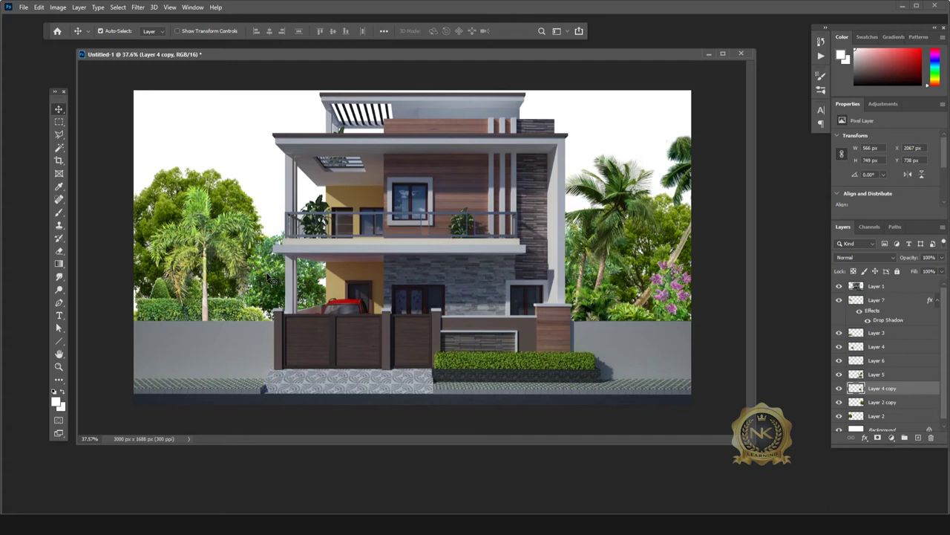
pyautogui.click(310, 298)
pyautogui.moveTo(215, 193); pyautogui.dragTo(291, 221)
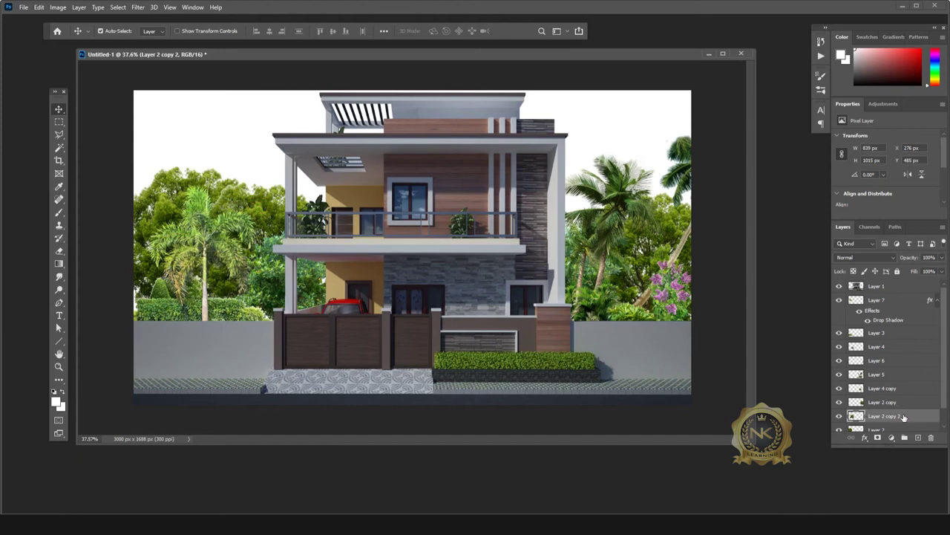
# Lower the opacity of the left and right background tree layers to about 80%
pyautogui.click(929, 257)
pyautogui.write('0')
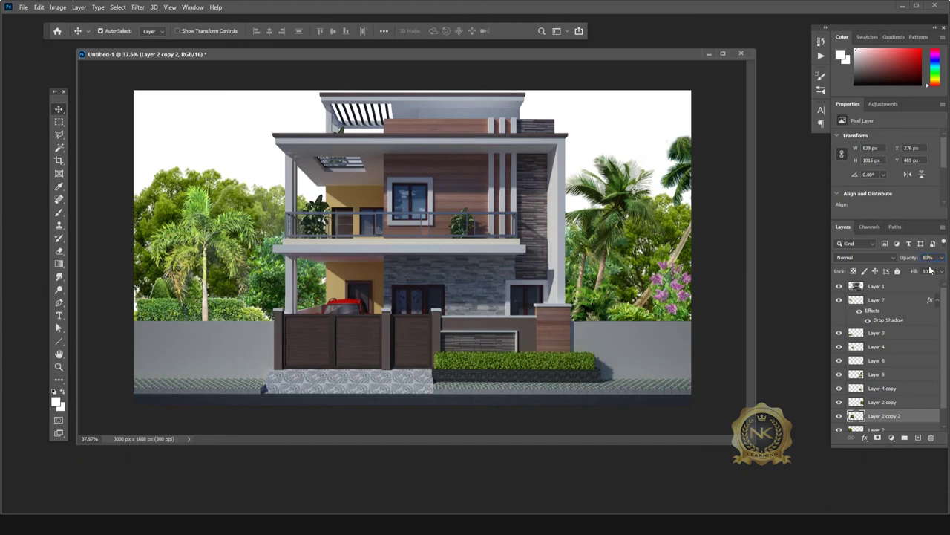
pyautogui.click(190, 182)
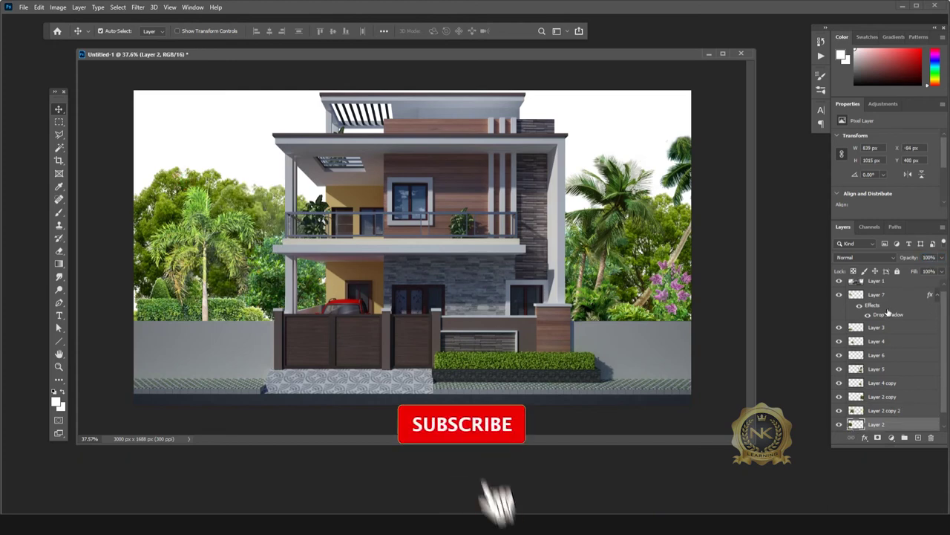
pyautogui.write('8')
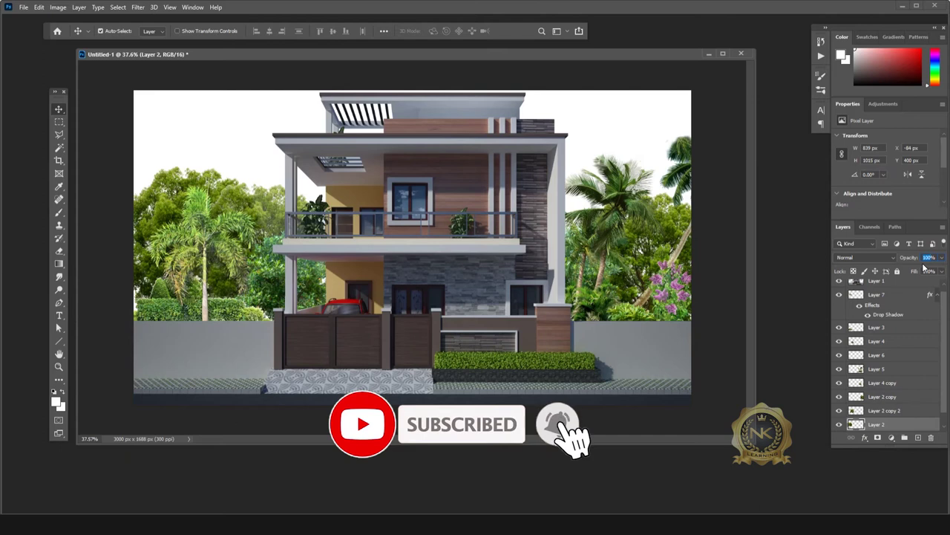
pyautogui.write('0')
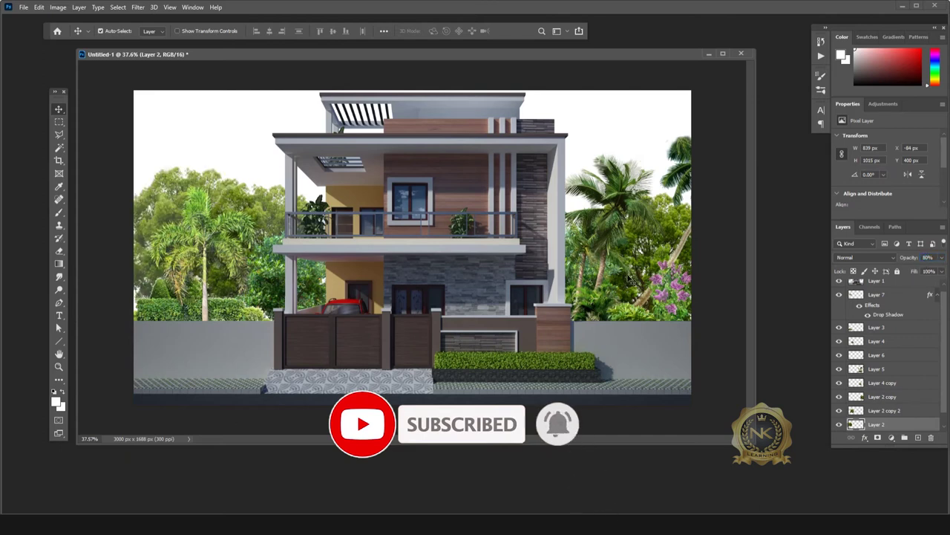
pyautogui.click(670, 226)
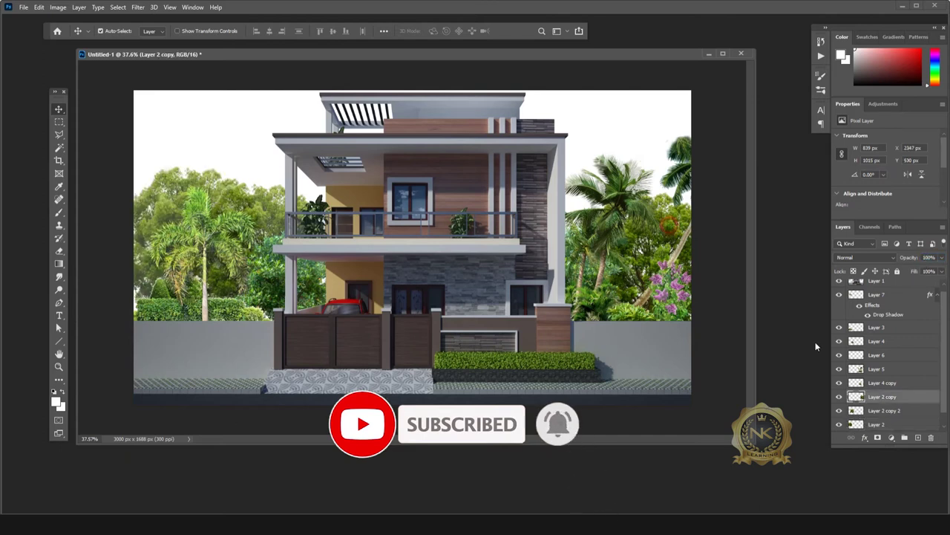
pyautogui.click(929, 257)
pyautogui.write('5')
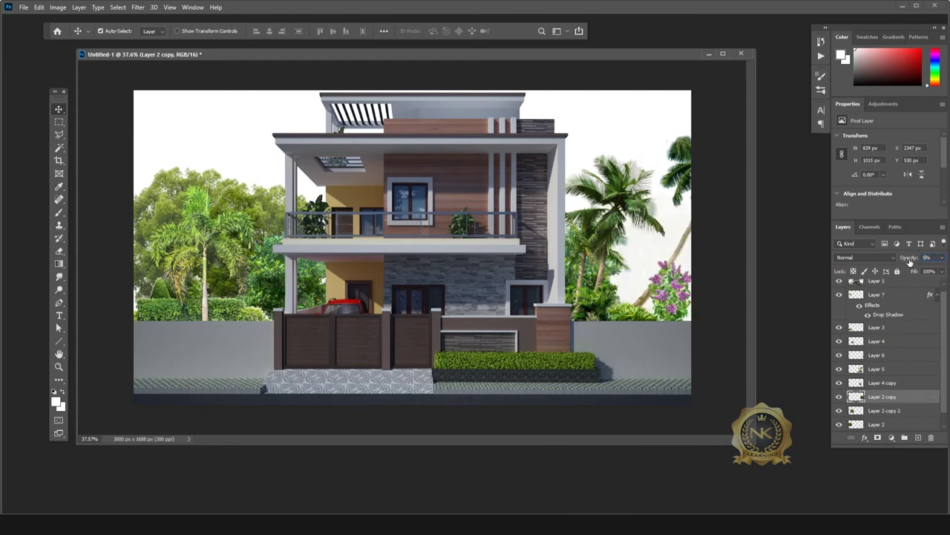
pyautogui.write('0')
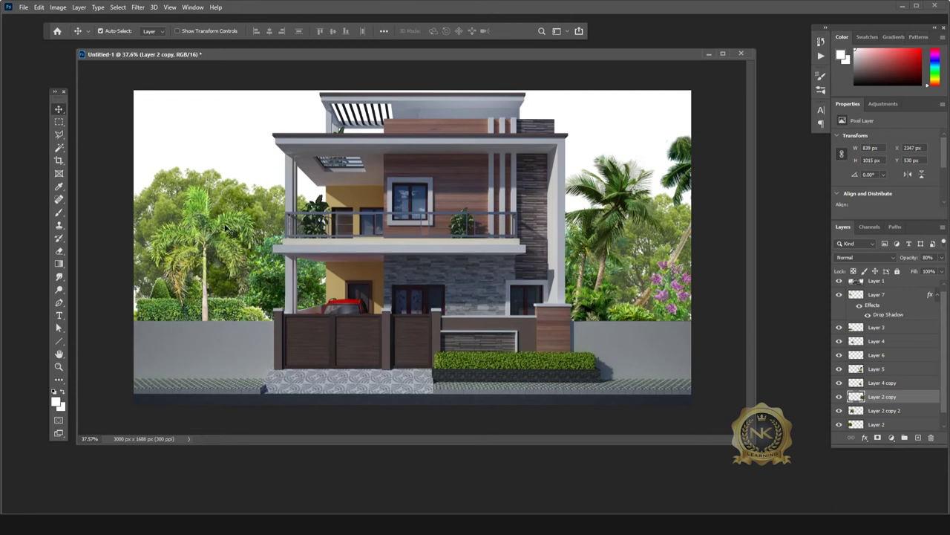
pyautogui.click(167, 316)
# Raise the hedge slightly and enlarge the Layer 2 trees on the left
pyautogui.moveTo(587, 363); pyautogui.dragTo(587, 358)
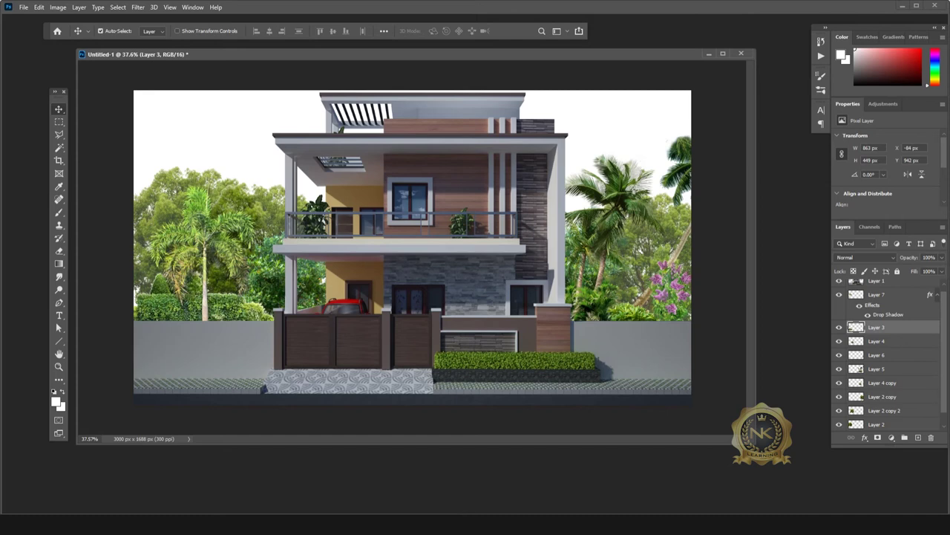
pyautogui.click(184, 193)
pyautogui.hotkey('ctrl', 't')
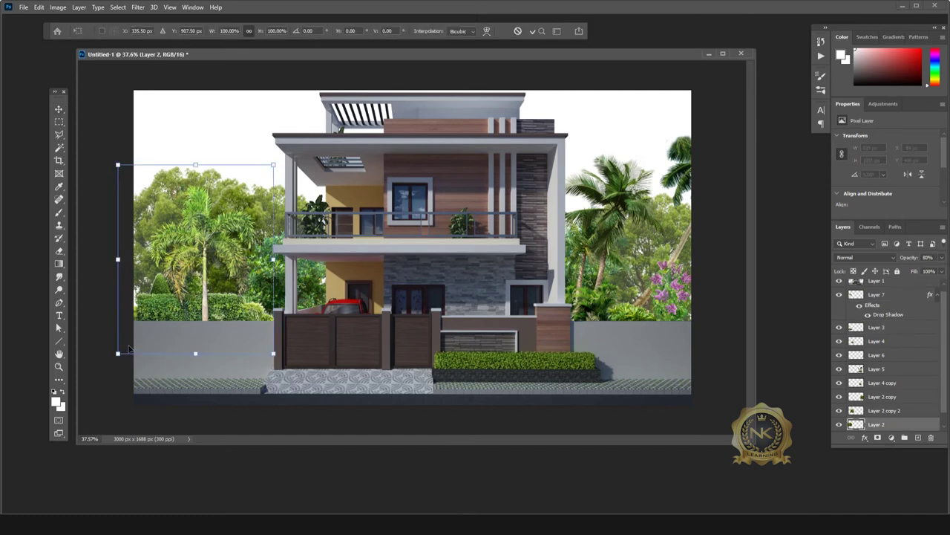
pyautogui.moveTo(118, 354); pyautogui.dragTo(117, 363)
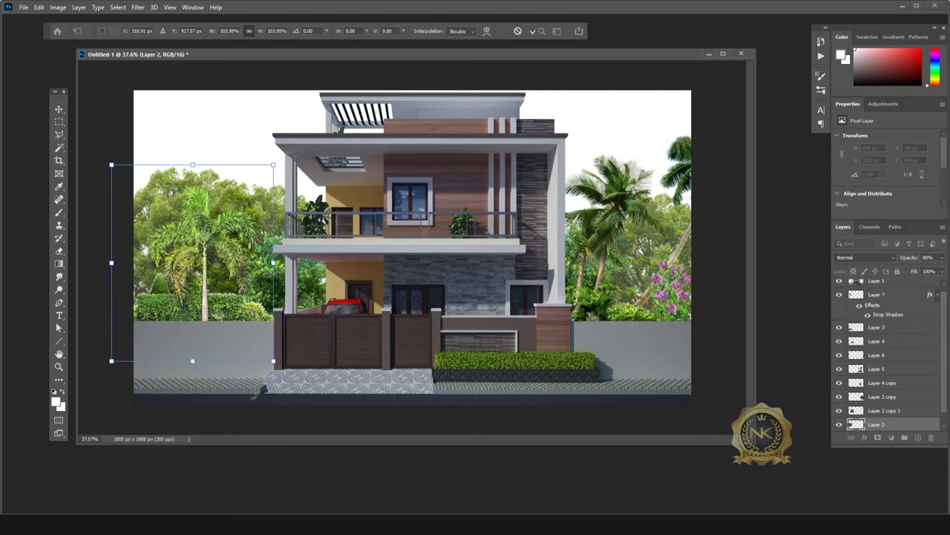
pyautogui.press('Return')
# Scale the Layer 7 trees to about 105% and shift them slightly right
pyautogui.click(245, 324)
pyautogui.click(202, 236)
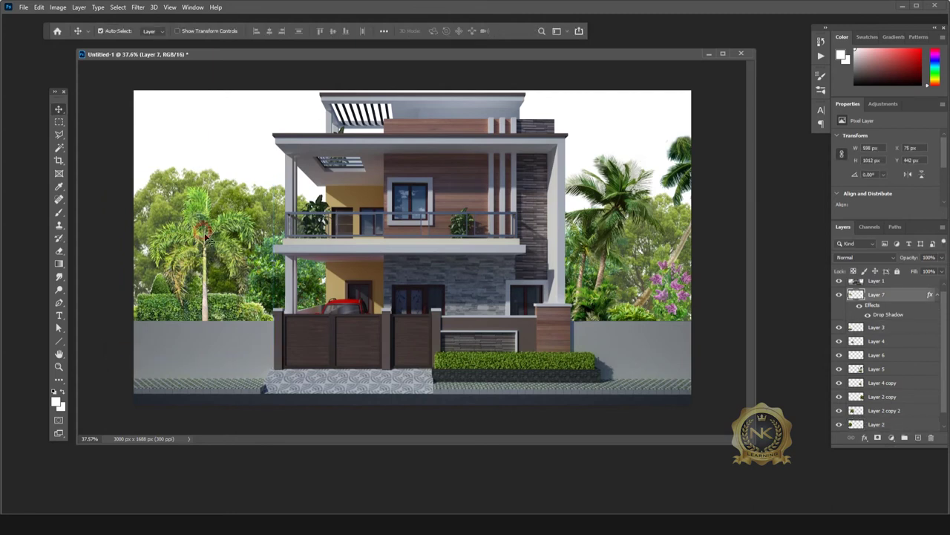
pyautogui.hotkey('ctrl', 't')
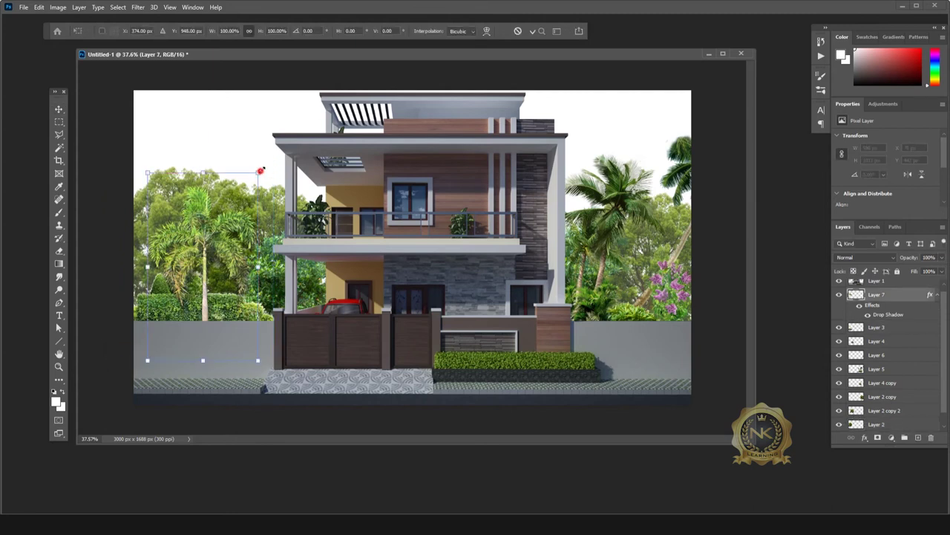
pyautogui.moveTo(260, 170); pyautogui.dragTo(273, 159)
pyautogui.moveTo(205, 237); pyautogui.dragTo(213, 240)
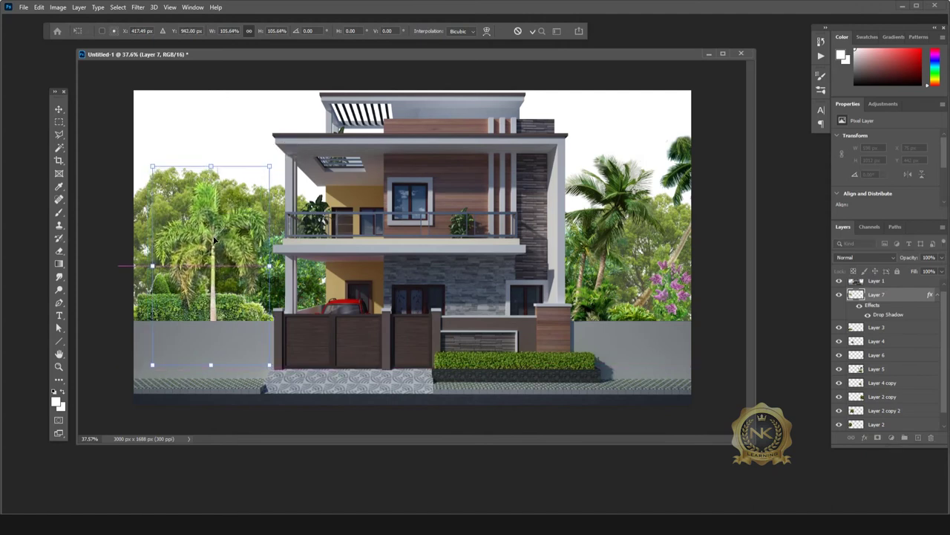
pyautogui.press('Return')
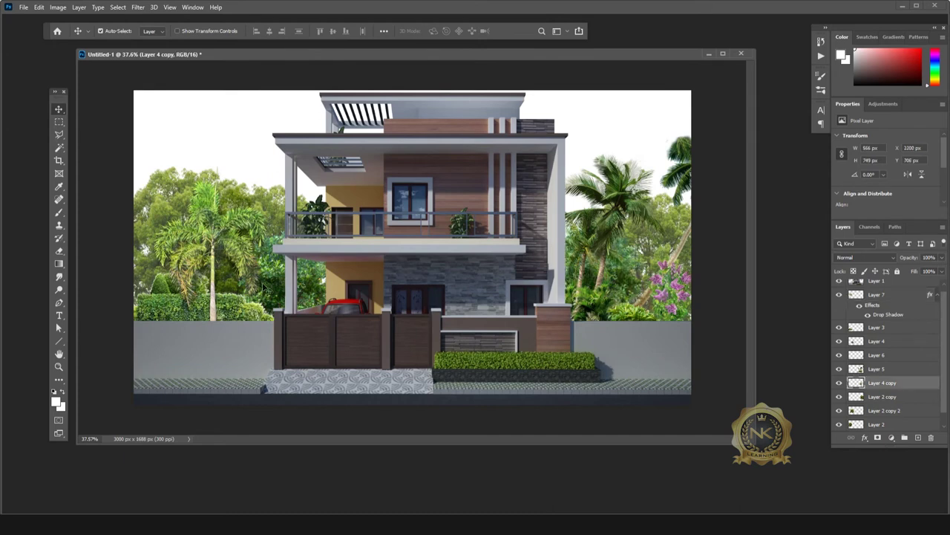
# Nudge the Layer 4 greenery left of the house right and down into place
pyautogui.click(393, 405)
pyautogui.hotkey('shift', 'Right')
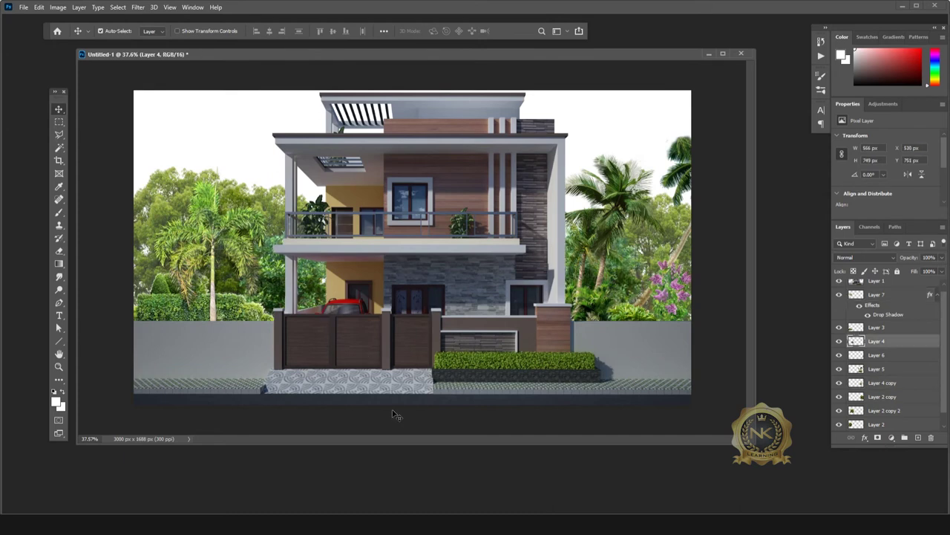
pyautogui.hotkey('shift', 'Down')
pyautogui.press('Down')
pyautogui.press('Down')
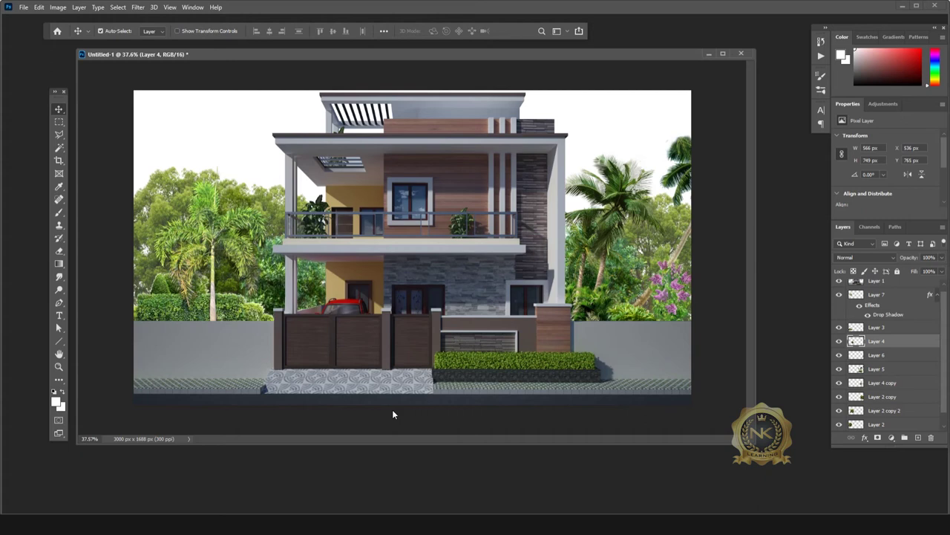
pyautogui.press('Down')
pyautogui.press('Down')
# Open the sky image pngwing.com (19)
pyautogui.hotkey('ctrl', 'o')
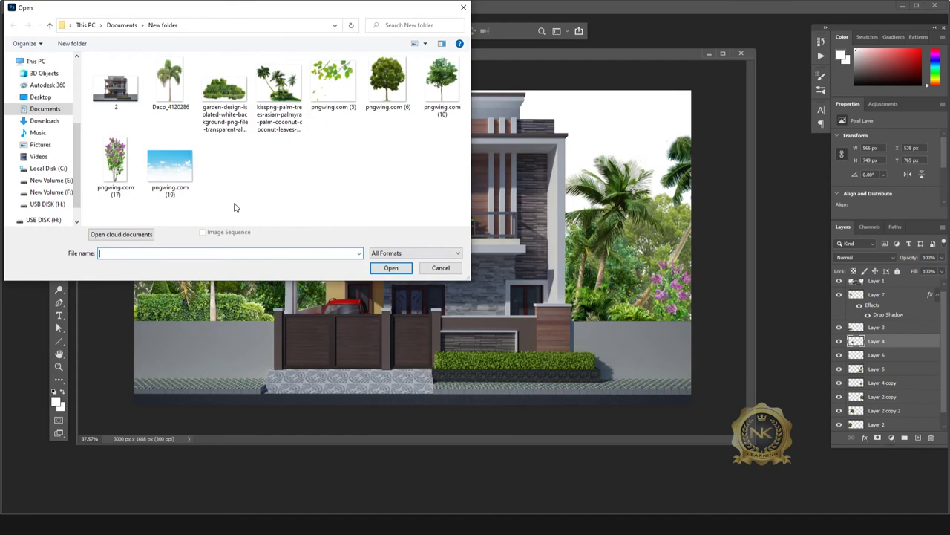
pyautogui.click(170, 167)
pyautogui.click(394, 268)
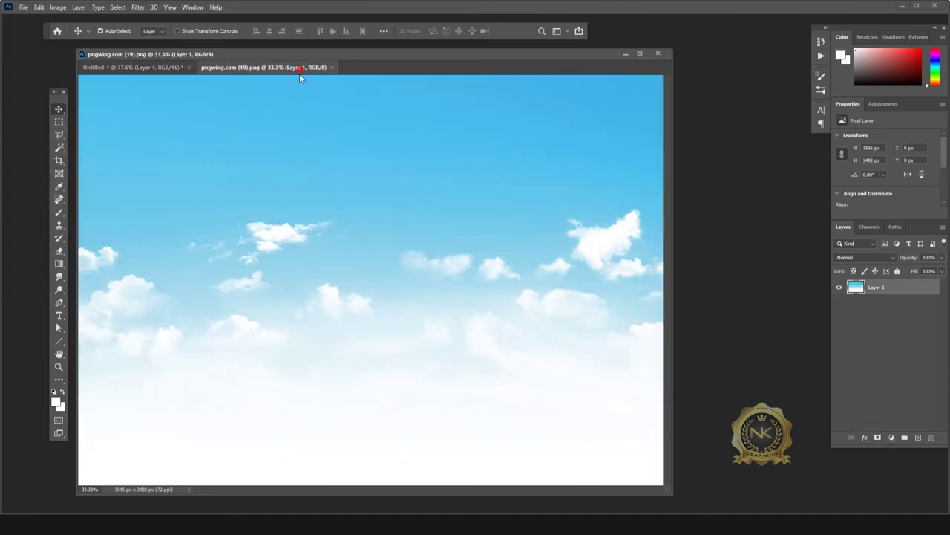
# Copy the sky layer into Untitled-1, accept the bit-depth warning, and move it down the layer stack
pyautogui.moveTo(297, 68); pyautogui.dragTo(792, 273)
pyautogui.click(777, 255)
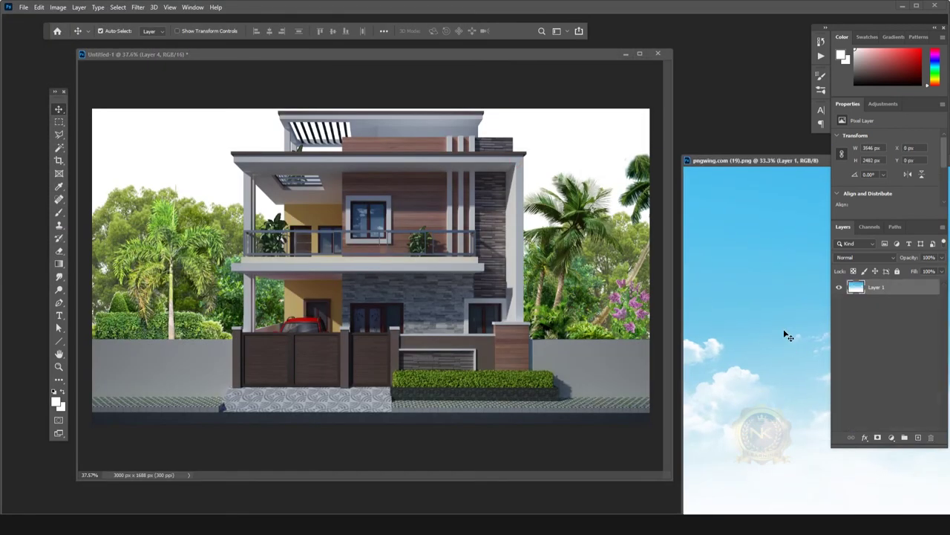
pyautogui.moveTo(784, 329); pyautogui.dragTo(572, 241)
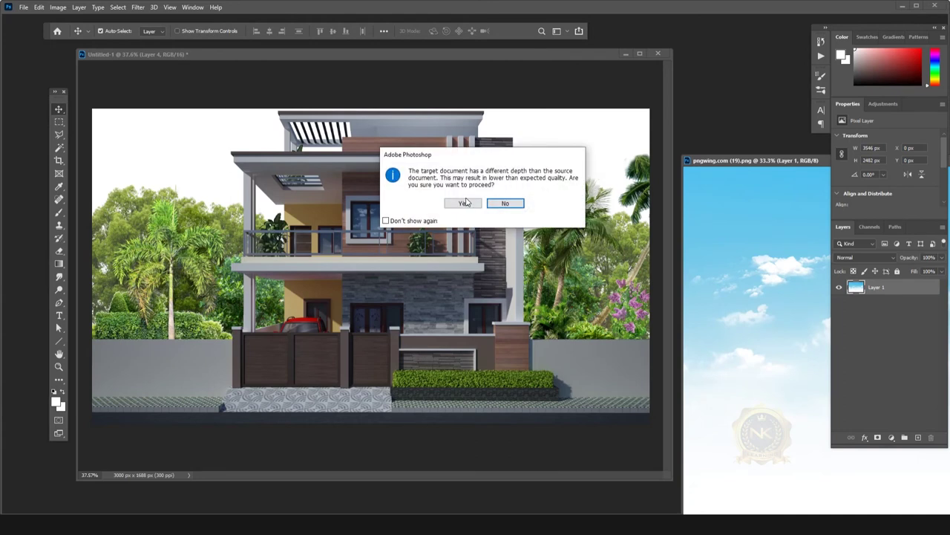
pyautogui.click(462, 205)
pyautogui.click(640, 54)
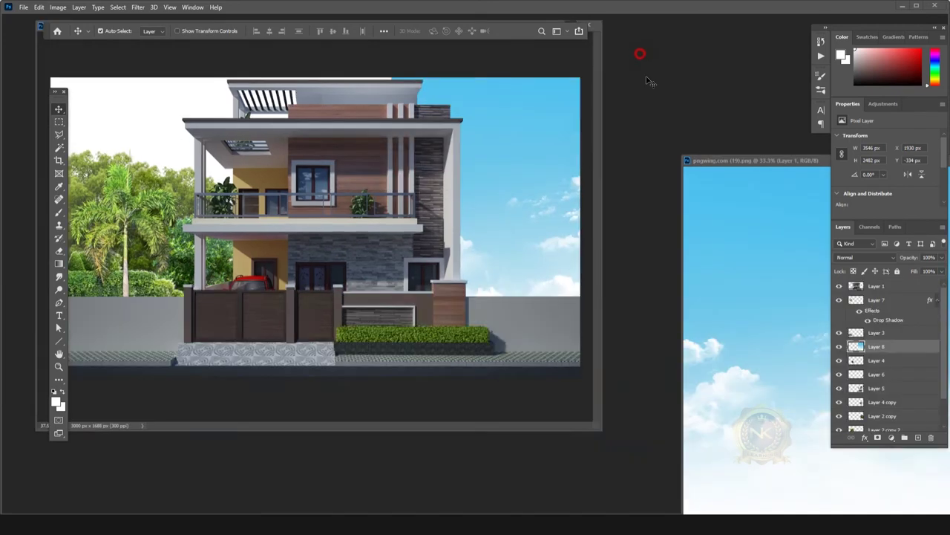
pyautogui.moveTo(881, 359); pyautogui.dragTo(879, 430)
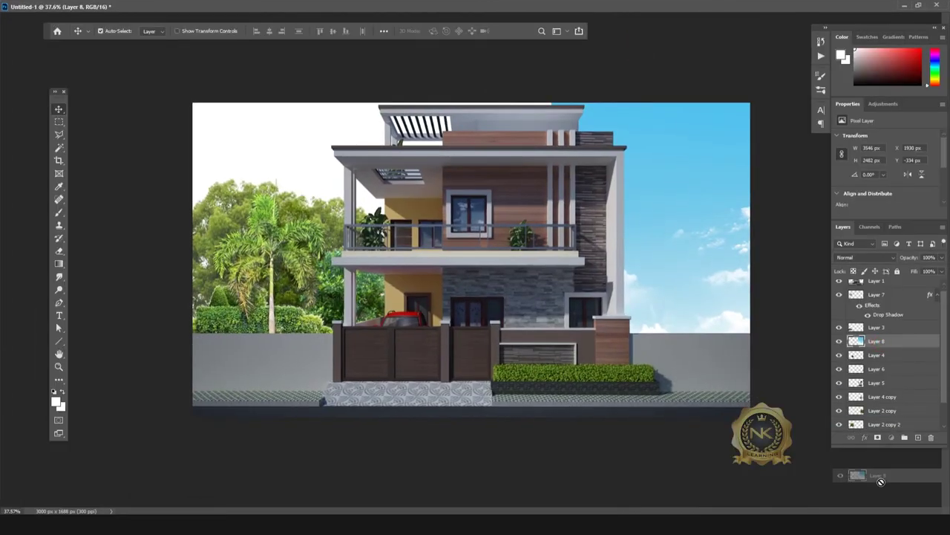
# Place the sky layer just above Background and scale it down with Free Transform
pyautogui.moveTo(880, 429); pyautogui.dragTo(880, 417)
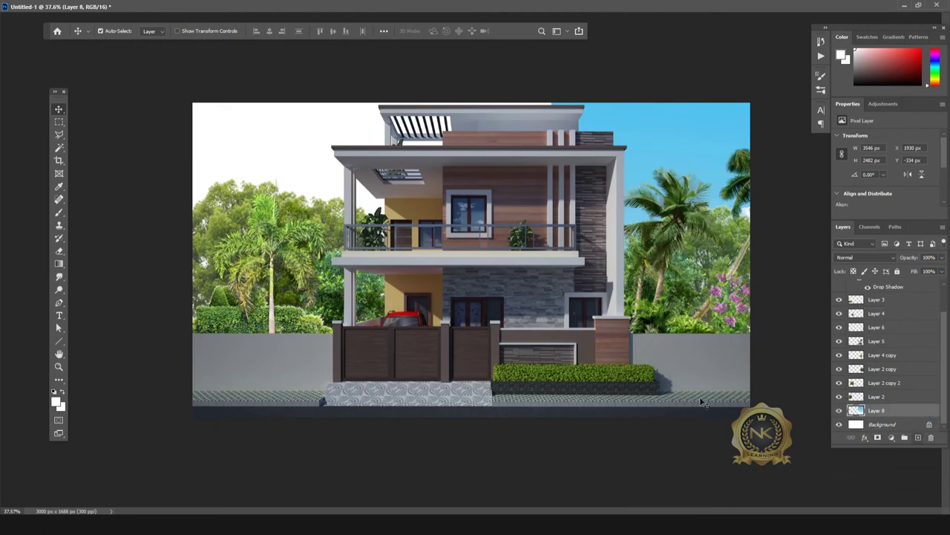
pyautogui.moveTo(613, 141); pyautogui.dragTo(638, 211)
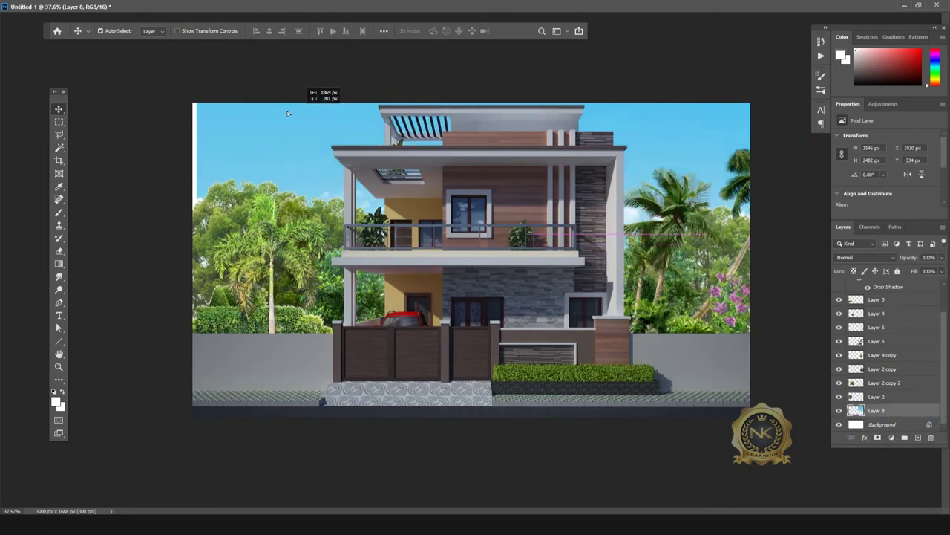
pyautogui.hotkey('ctrl', 't')
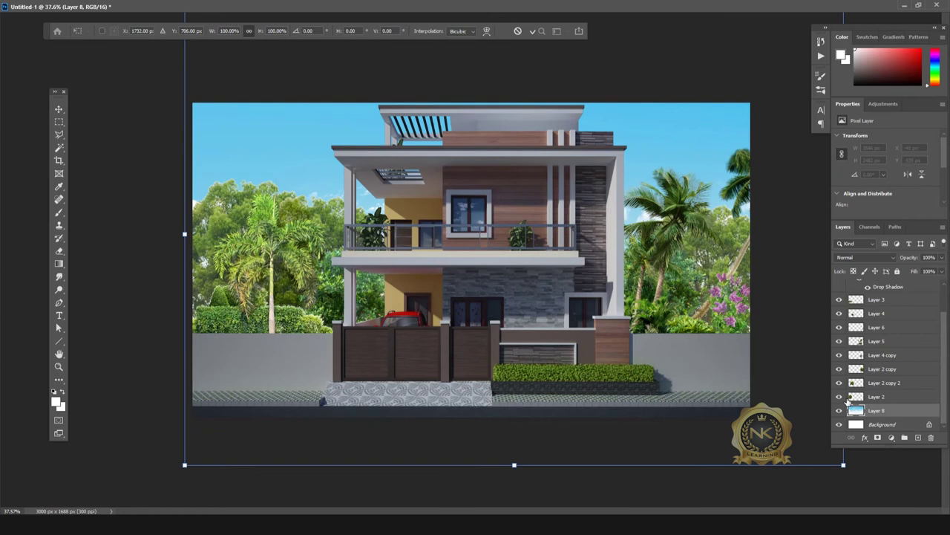
pyautogui.hotkey('ctrl', '0')
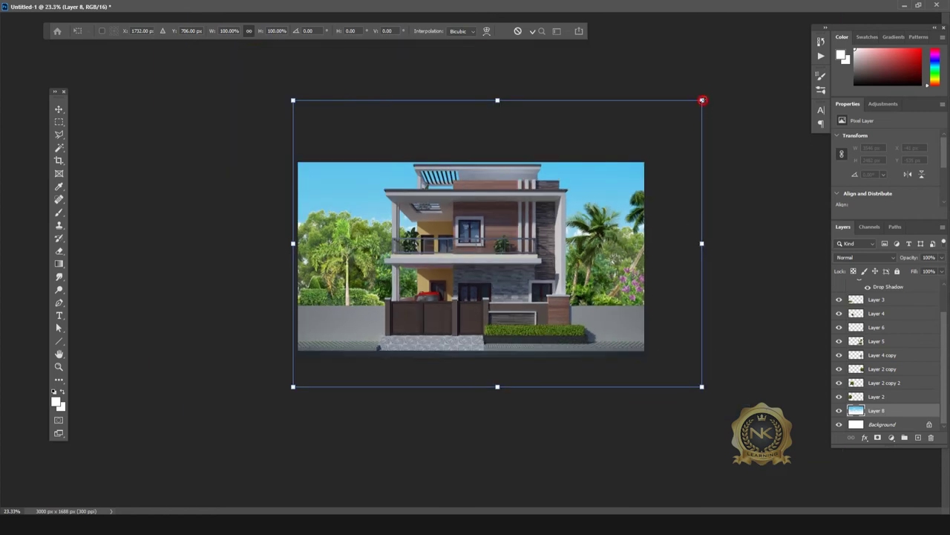
pyautogui.moveTo(700, 99); pyautogui.dragTo(645, 140)
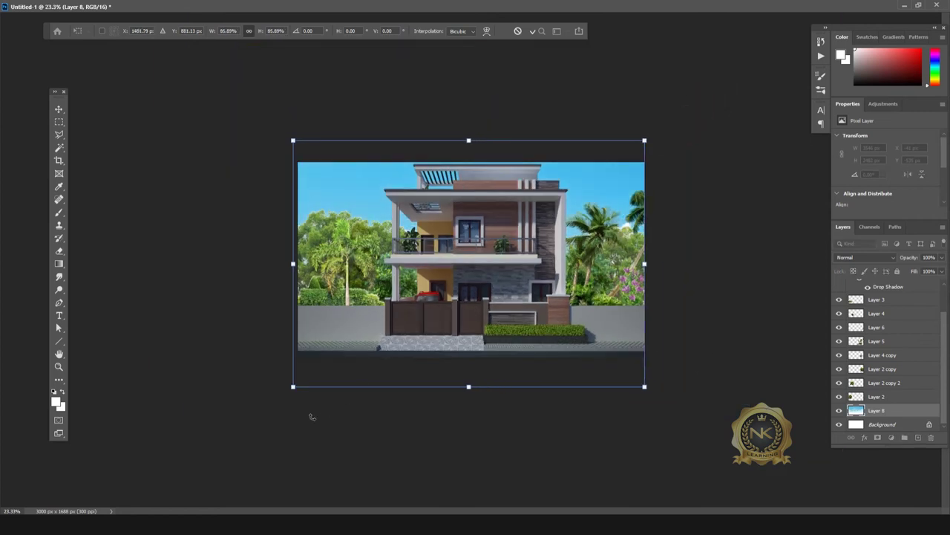
pyautogui.moveTo(293, 387); pyautogui.dragTo(296, 383)
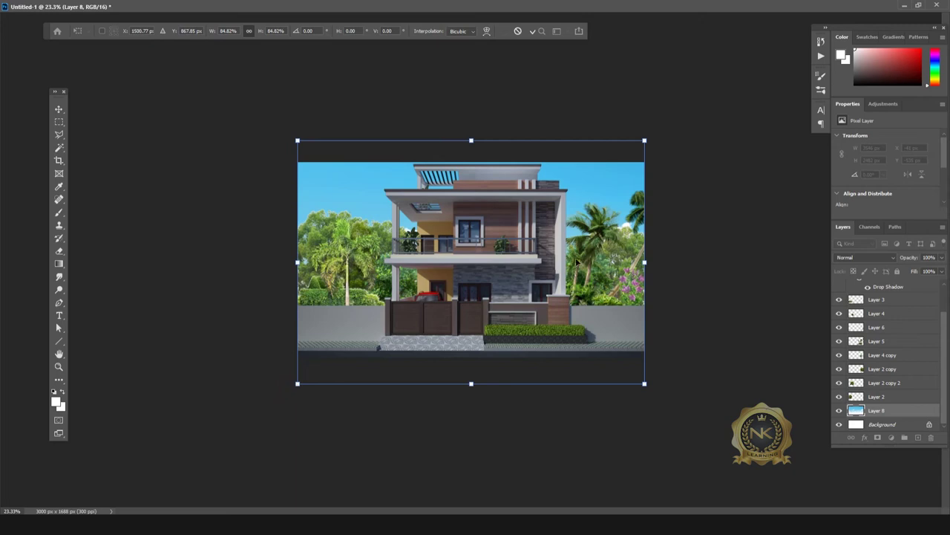
# Raise and centre the sky so clouds fill the background, then commit the transform
pyautogui.moveTo(598, 241); pyautogui.dragTo(598, 161)
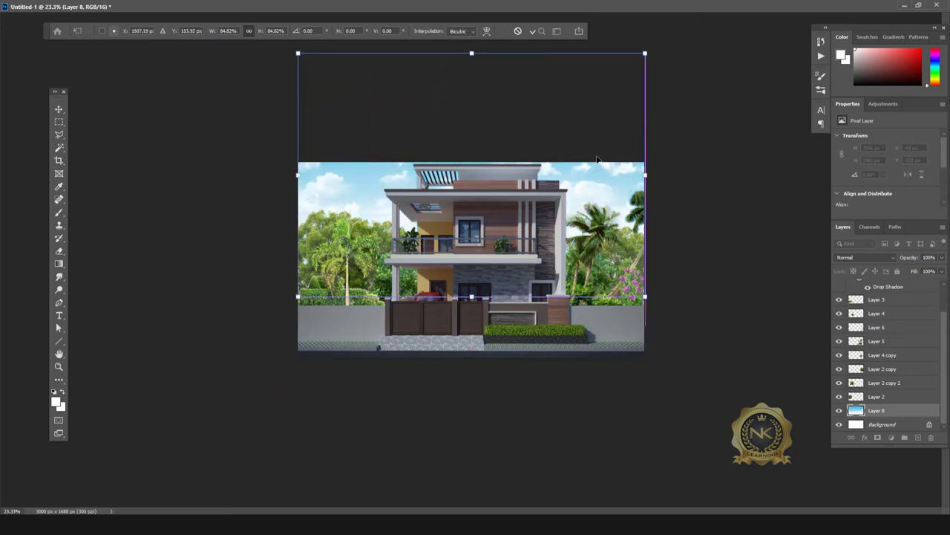
pyautogui.moveTo(598, 161); pyautogui.dragTo(596, 161)
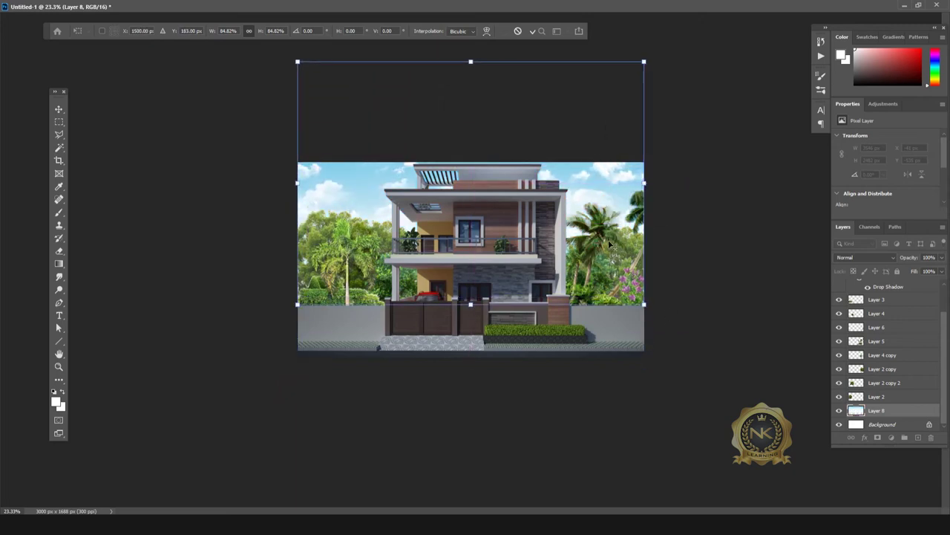
pyautogui.hotkey('ctrl', '+')
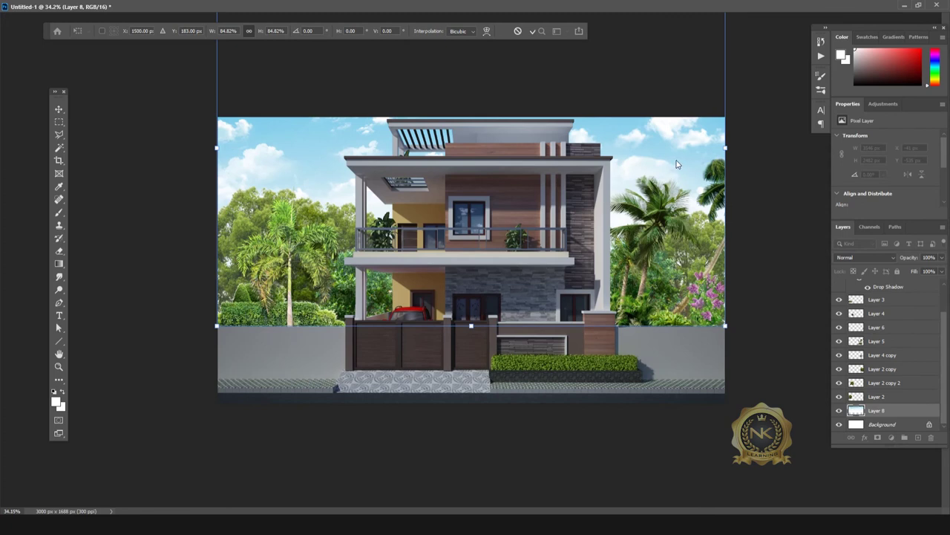
pyautogui.moveTo(677, 163); pyautogui.dragTo(668, 141)
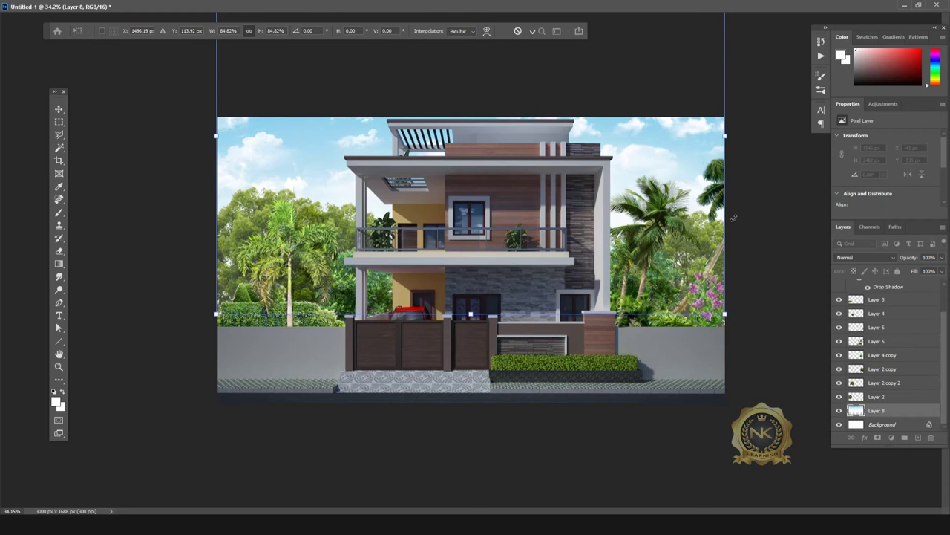
pyautogui.press('Return')
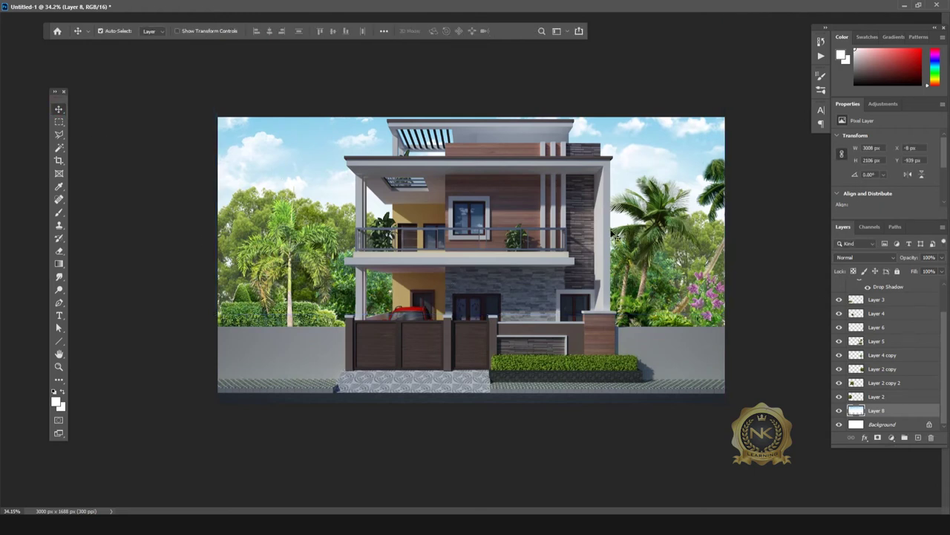
pyautogui.scroll(1, 636, 249)
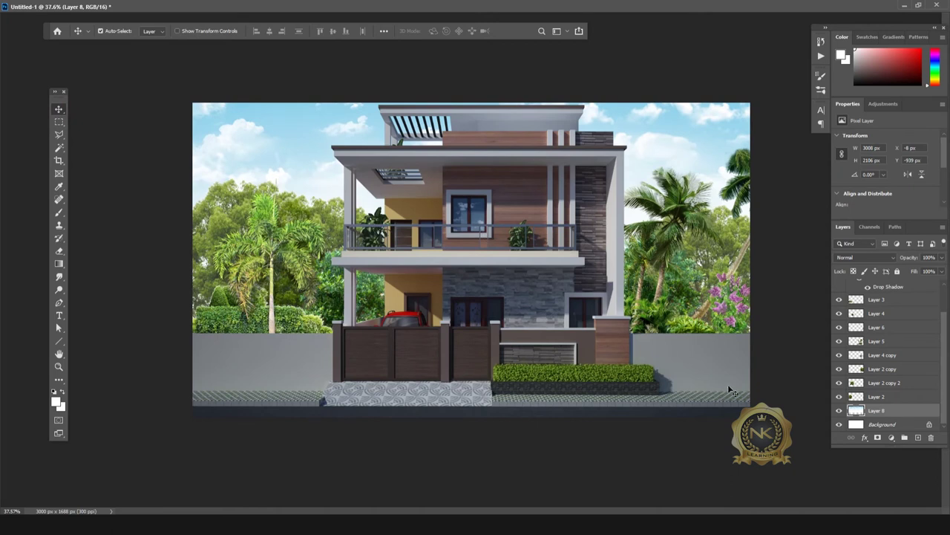
pyautogui.scroll(-1, 574, 256)
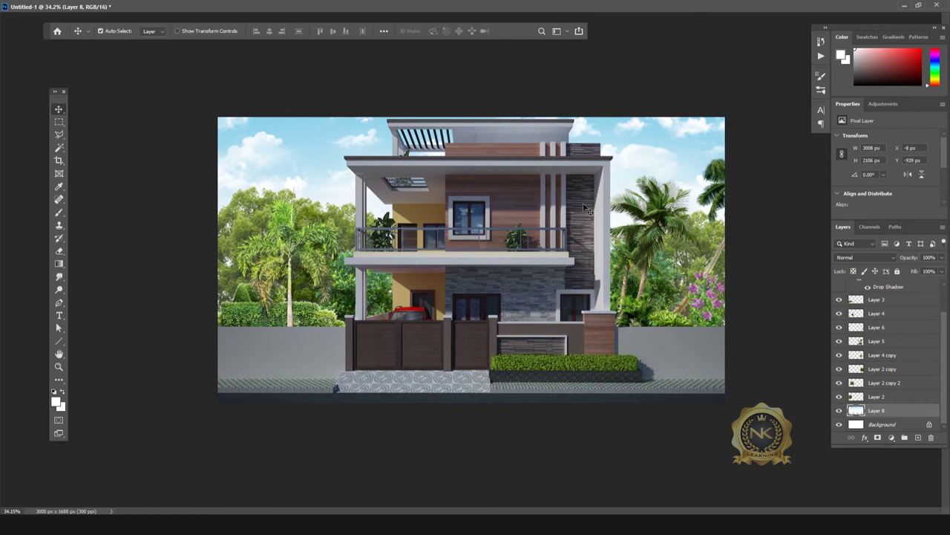
# Close the sky PNG window and reposition the house document window
pyautogui.click(564, 190)
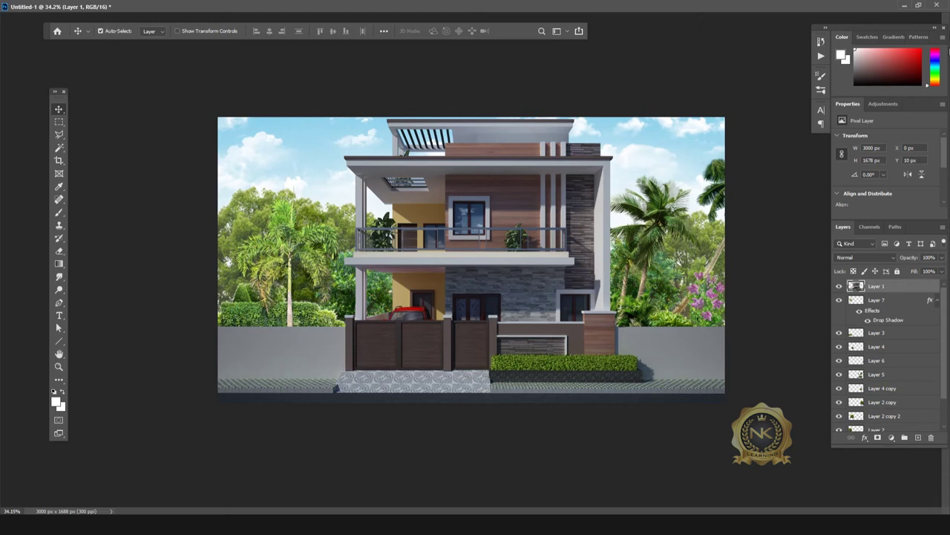
pyautogui.click(918, 5)
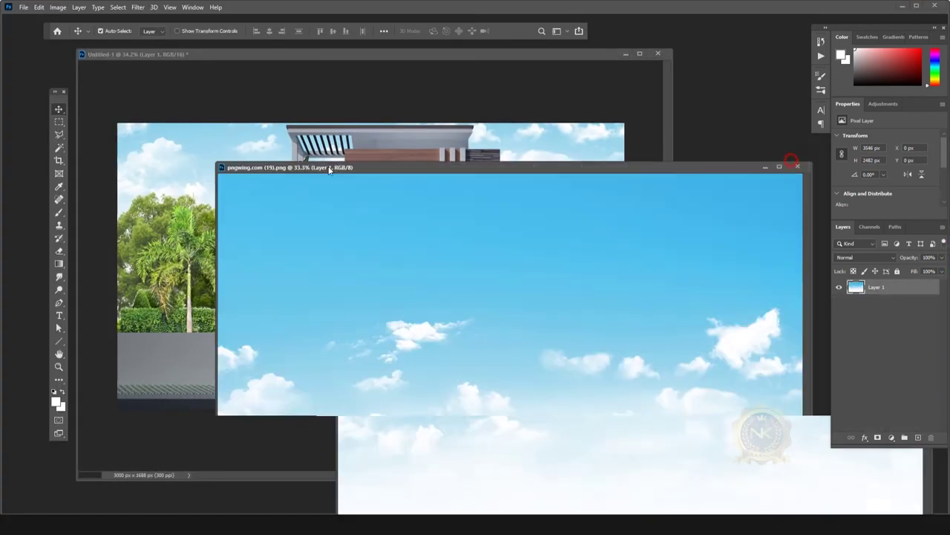
pyautogui.moveTo(753, 159); pyautogui.dragTo(277, 163)
pyautogui.click(794, 165)
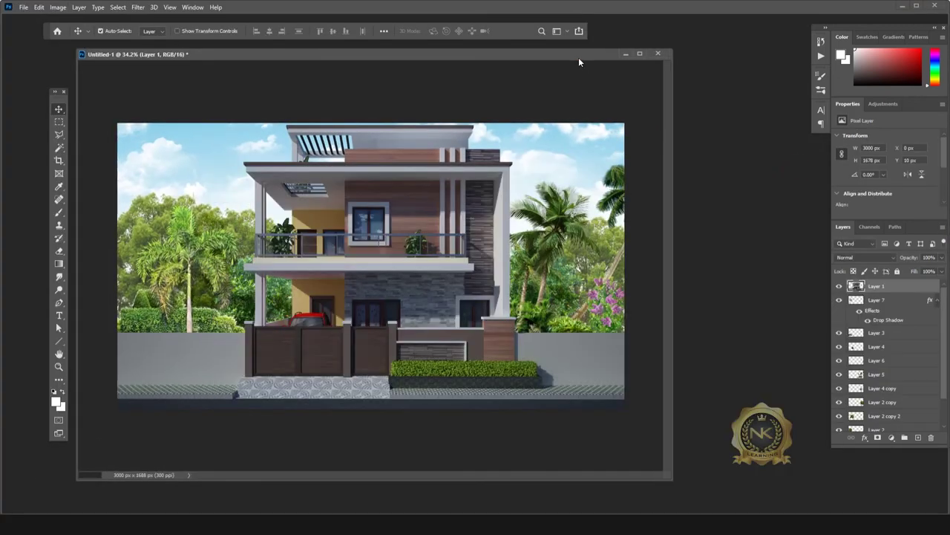
pyautogui.moveTo(578, 57); pyautogui.dragTo(672, 61)
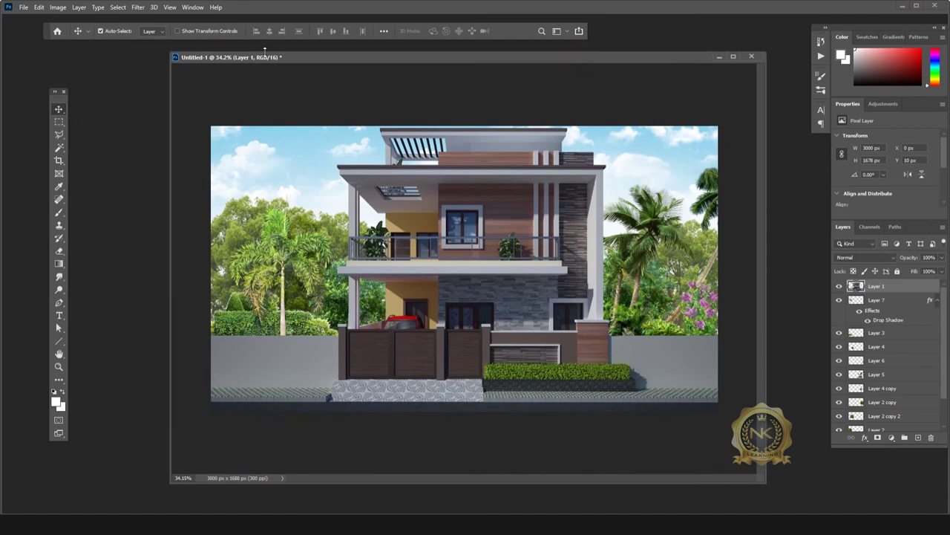
pyautogui.click(58, 6)
# Apply Brightness/Contrast with brightness 40 and contrast 30 to the house layer
pyautogui.click(178, 33)
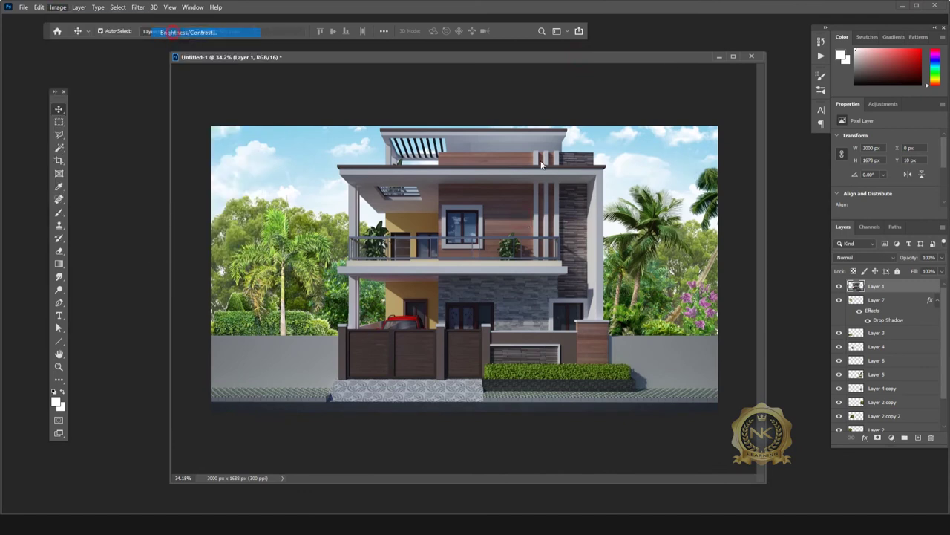
pyautogui.moveTo(583, 114); pyautogui.dragTo(677, 87)
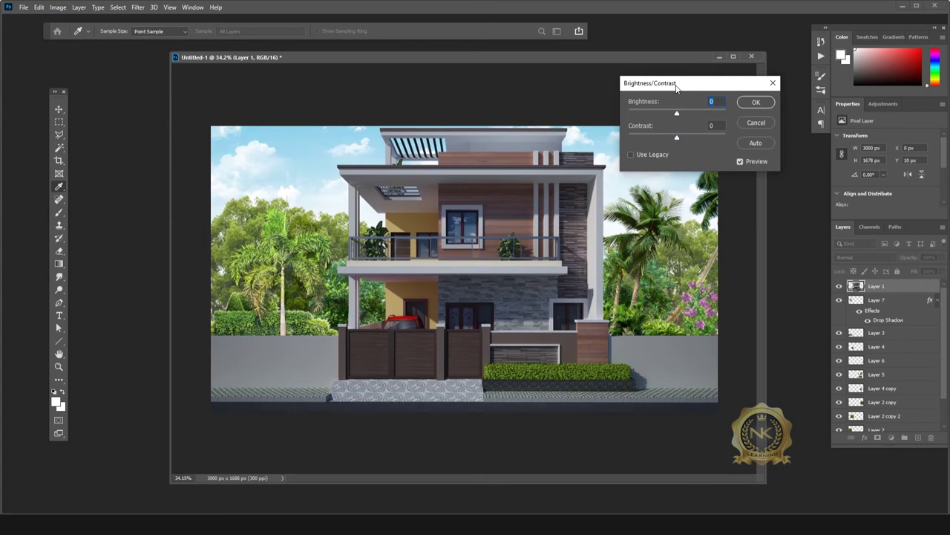
pyautogui.write('50')
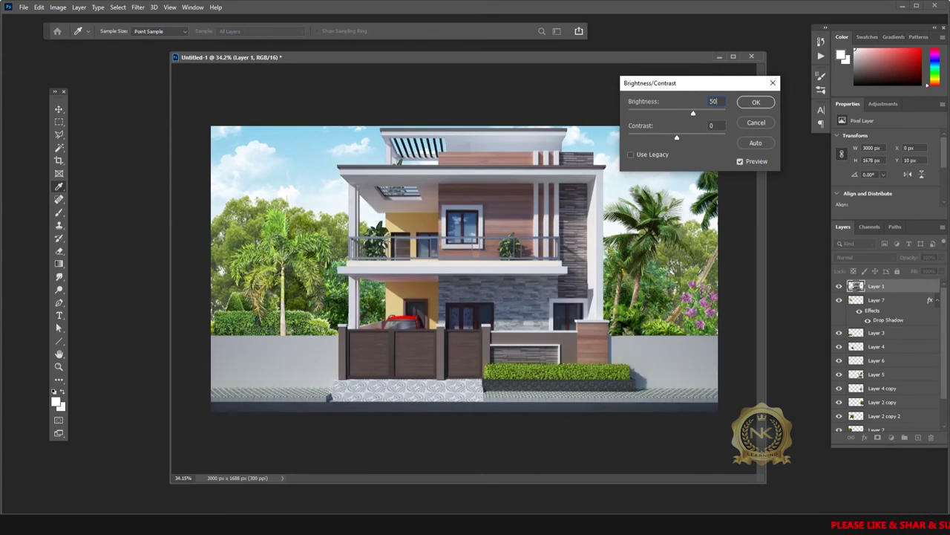
pyautogui.press('BackSpace')
pyautogui.press('BackSpace')
pyautogui.write('4')
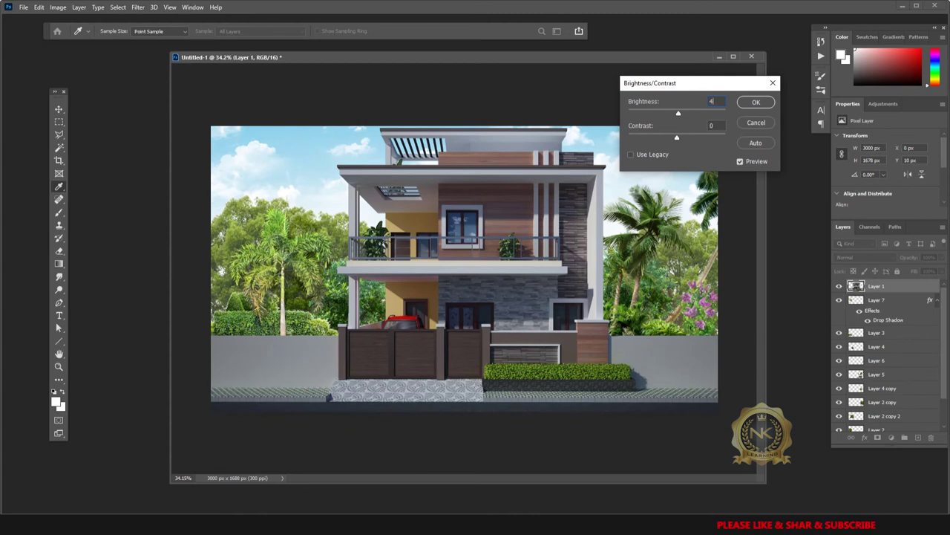
pyautogui.write('0')
pyautogui.press('Tab')
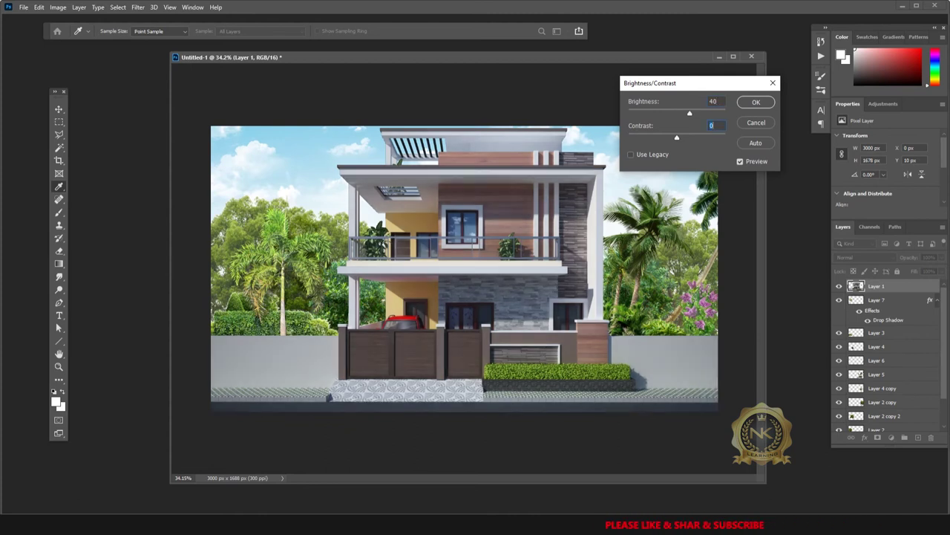
pyautogui.write('20')
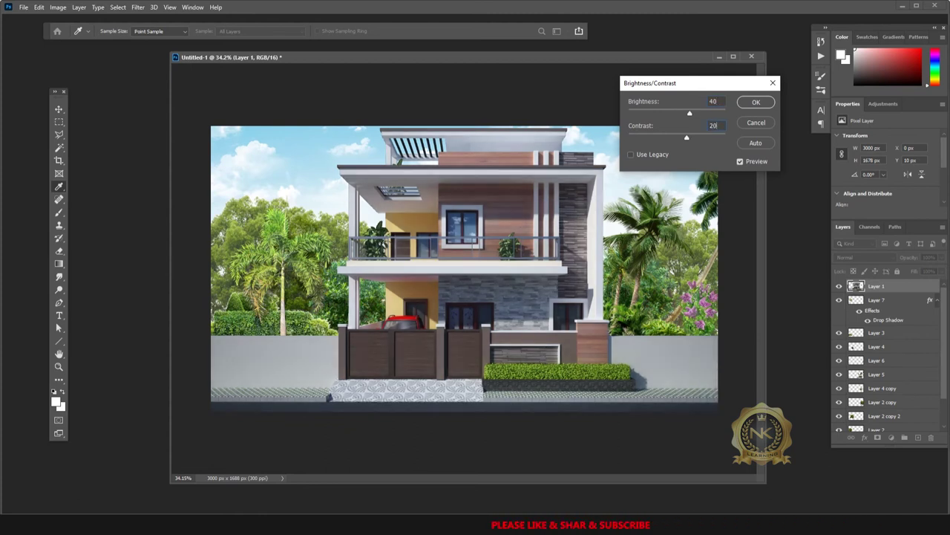
pyautogui.press('BackSpace')
pyautogui.press('BackSpace')
pyautogui.write('30')
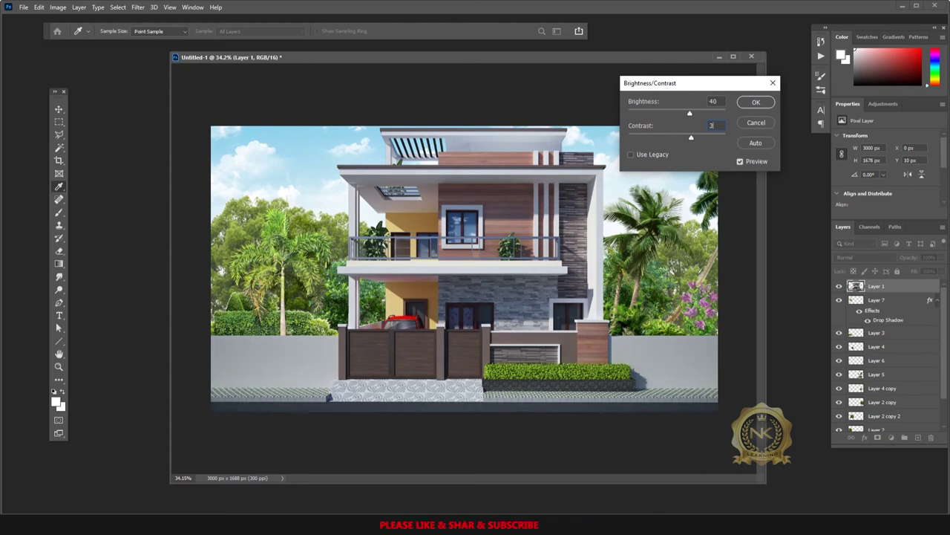
pyautogui.write('0')
pyautogui.press('Tab')
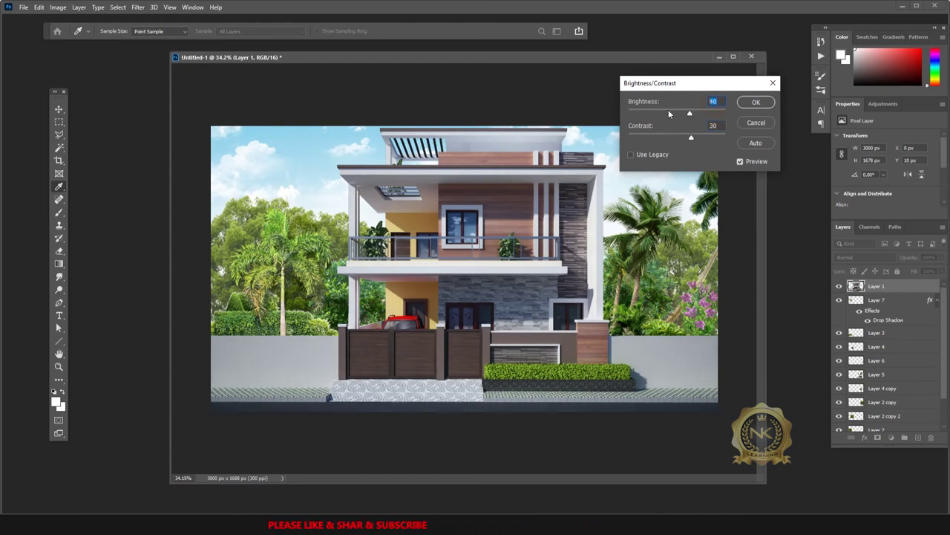
pyautogui.write('50')
pyautogui.press('Return')
pyautogui.press('v')
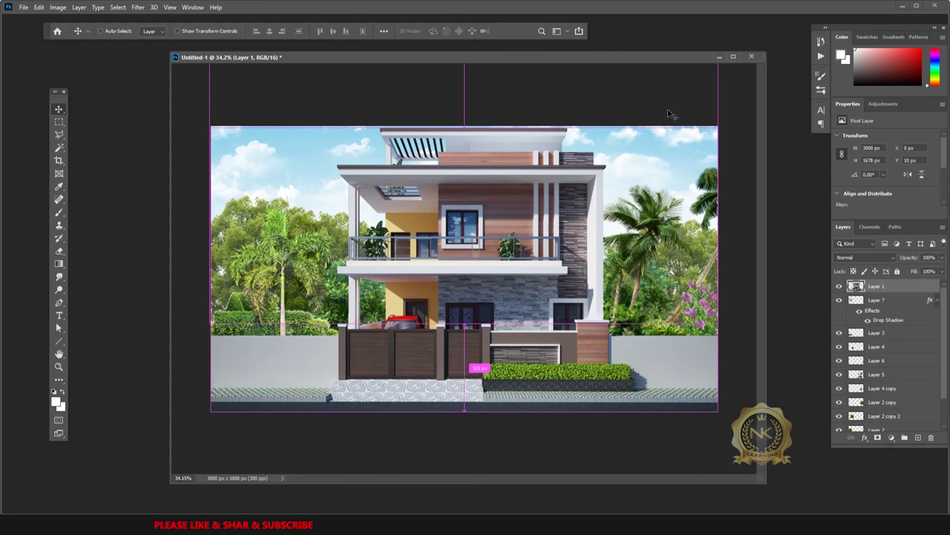
pyautogui.hotkey('ctrl', 'u')
# Raise the house image's saturation in Hue/Saturation and apply it
pyautogui.press('Tab')
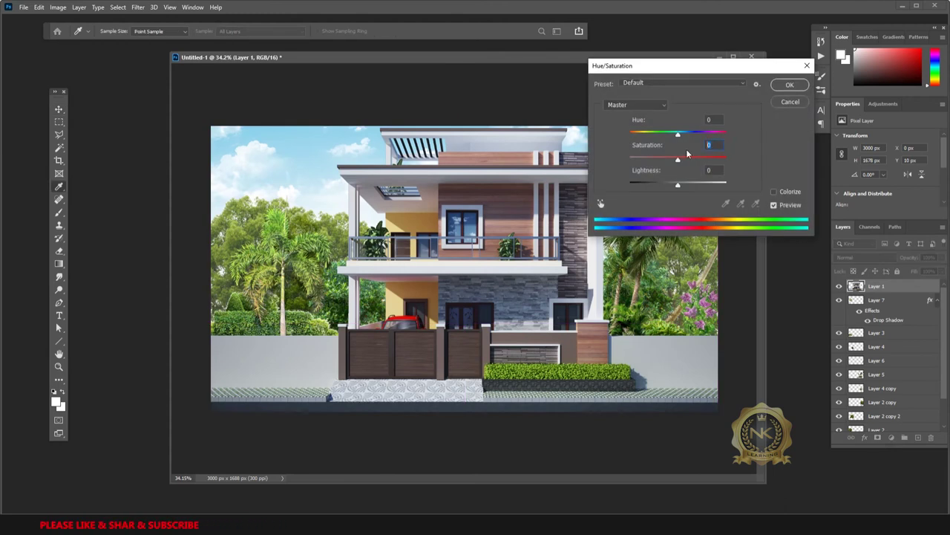
pyautogui.write('30')
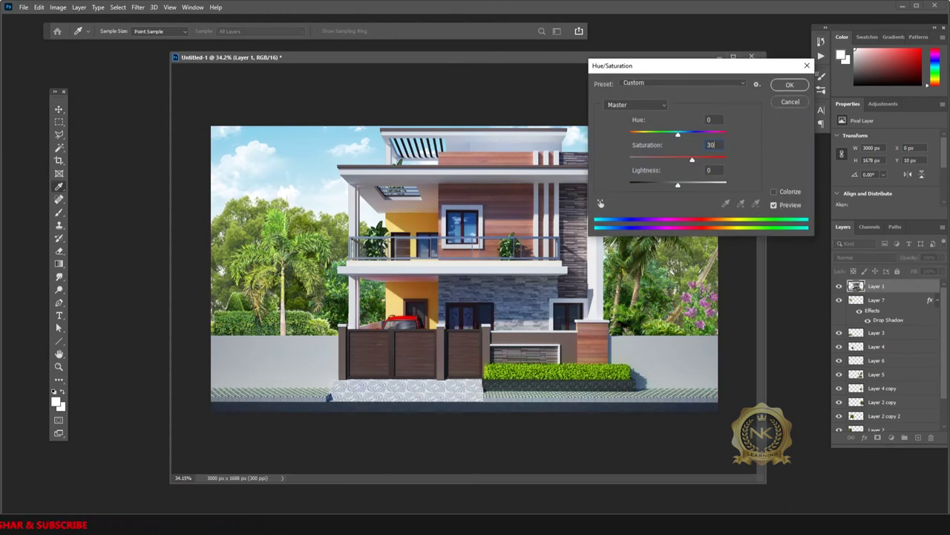
pyautogui.doubleClick(711, 145)
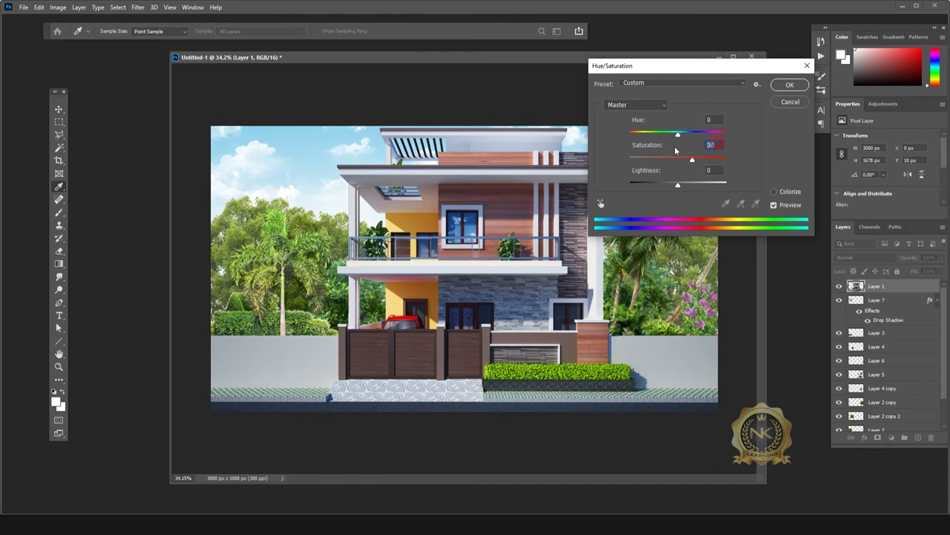
pyautogui.write('25')
pyautogui.press('Return')
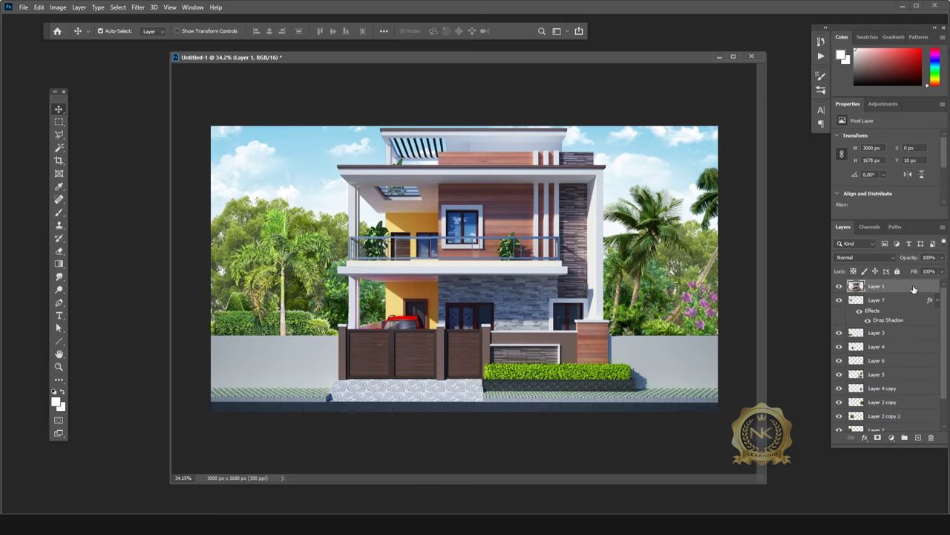
pyautogui.click(891, 439)
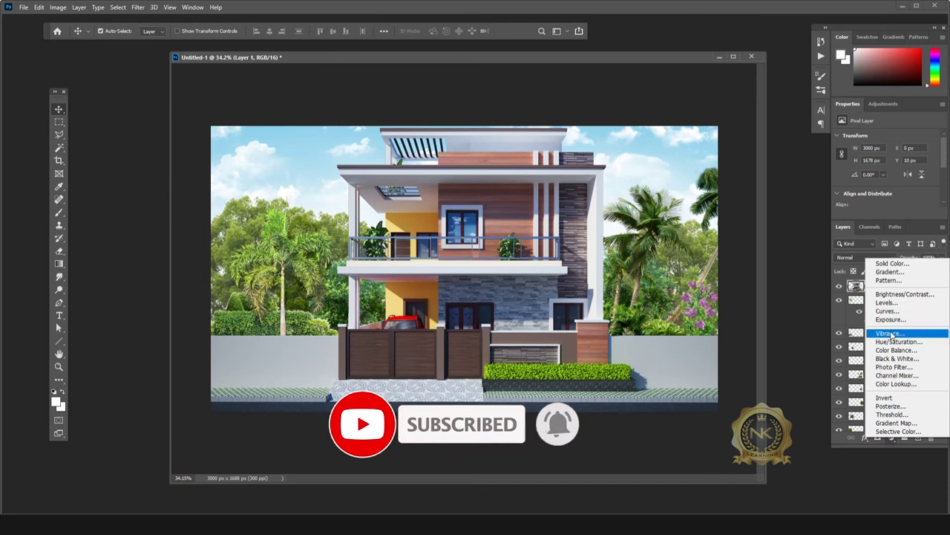
# Add a Vibrance adjustment layer and set vibrance to +30
pyautogui.click(890, 332)
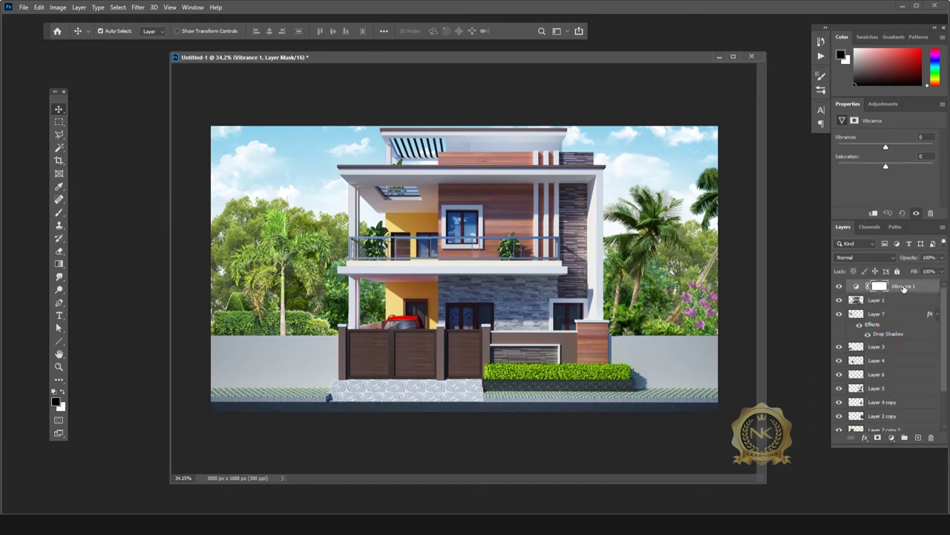
pyautogui.click(890, 146)
pyautogui.moveTo(896, 147); pyautogui.dragTo(838, 145)
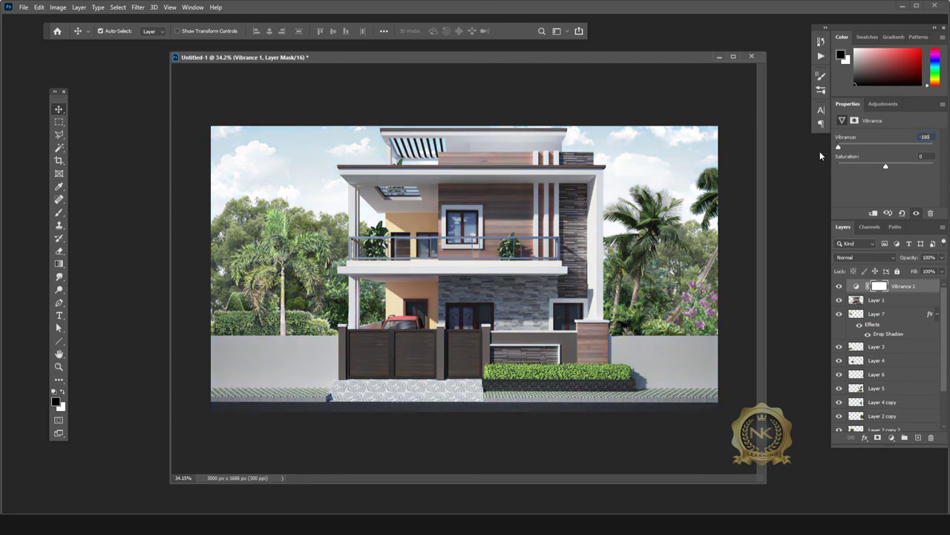
pyautogui.moveTo(838, 147); pyautogui.dragTo(885, 148)
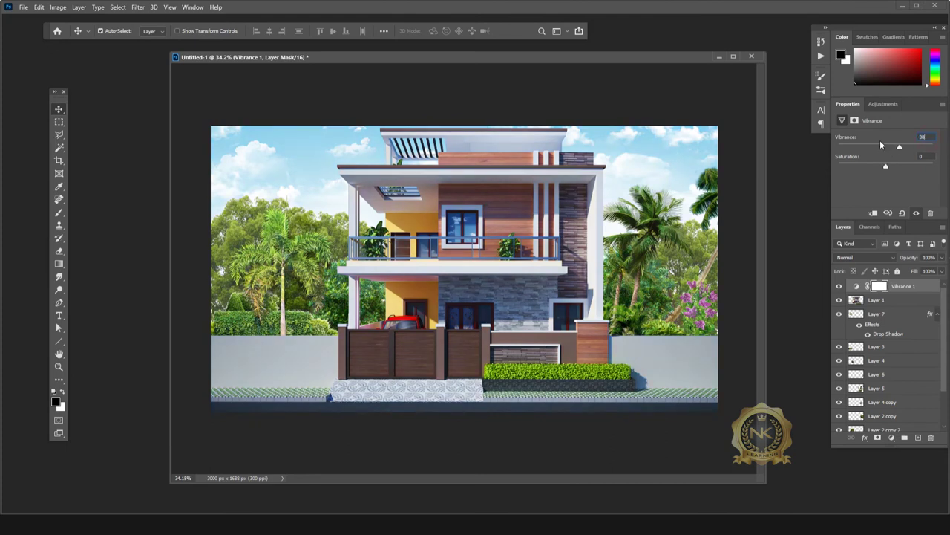
pyautogui.moveTo(900, 149); pyautogui.dragTo(905, 148)
pyautogui.press('Return')
pyautogui.write('30')
pyautogui.click(891, 438)
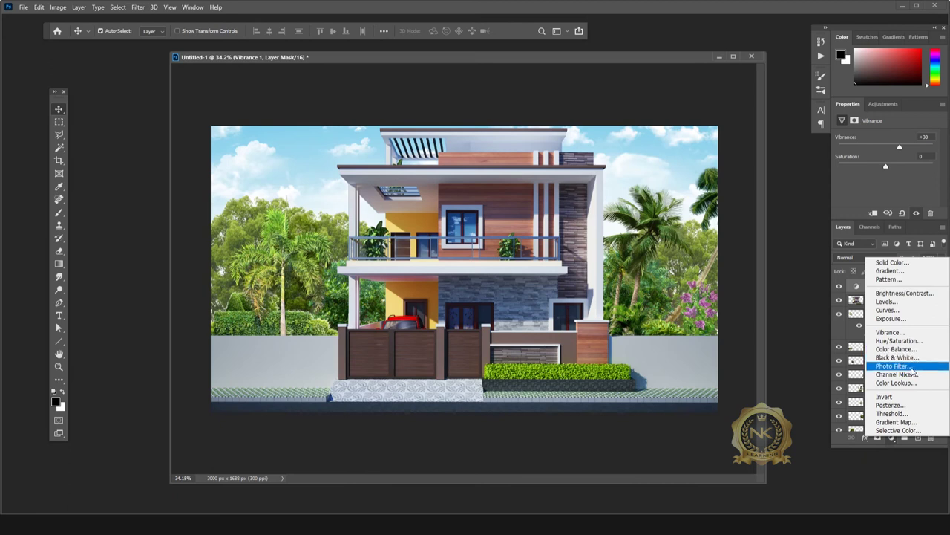
# Add a Photo Filter adjustment layer and preview the Warming Filter (LBA)
pyautogui.click(889, 367)
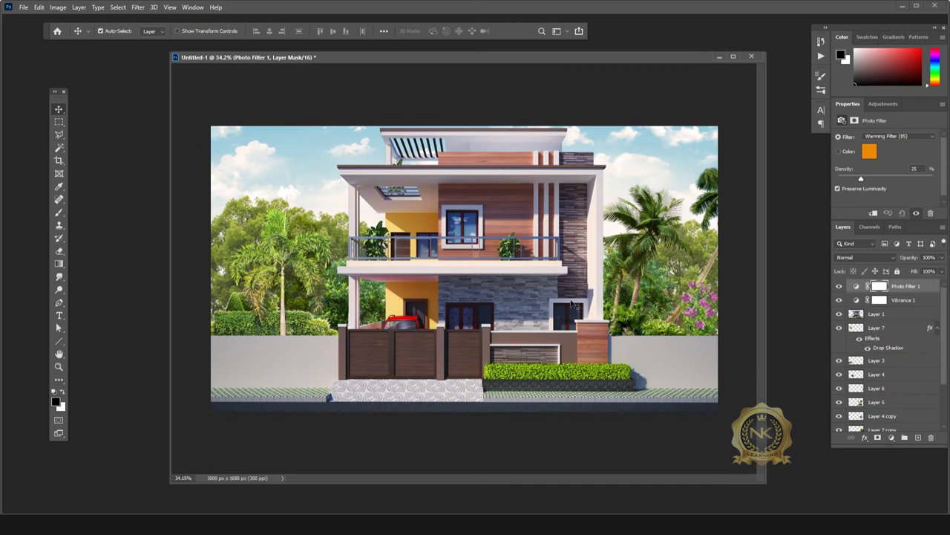
pyautogui.click(904, 138)
pyautogui.press('Down')
pyautogui.press('Down')
pyautogui.press('Down')
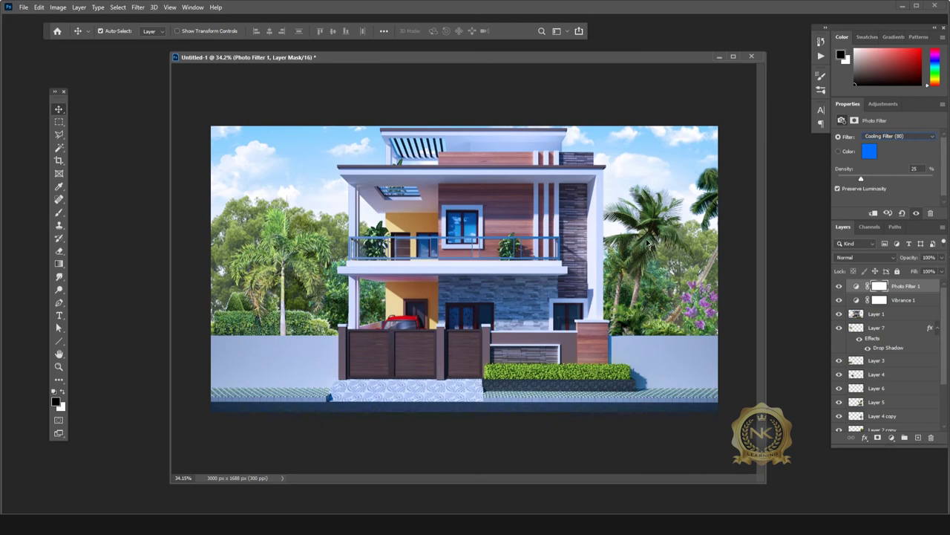
pyautogui.click(755, 120)
pyautogui.scroll(1, 613, 219)
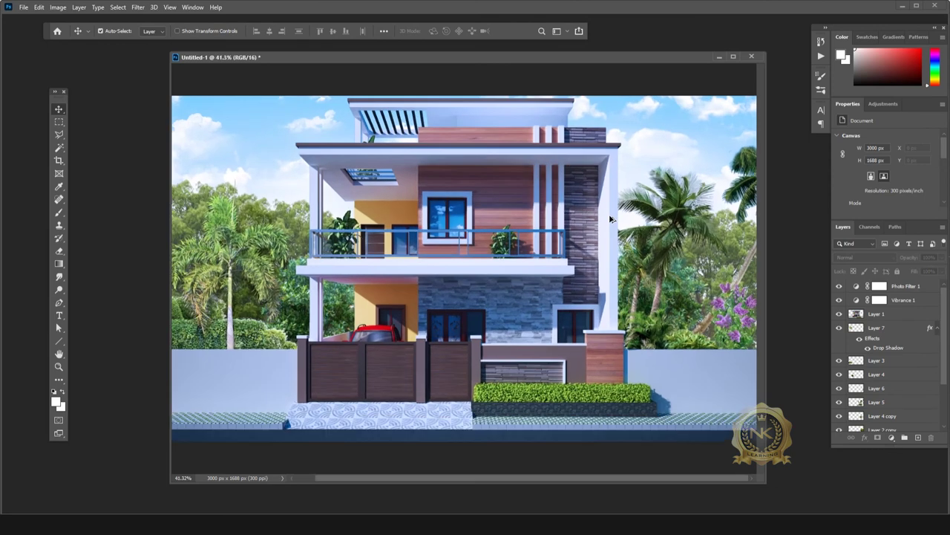
pyautogui.click(736, 57)
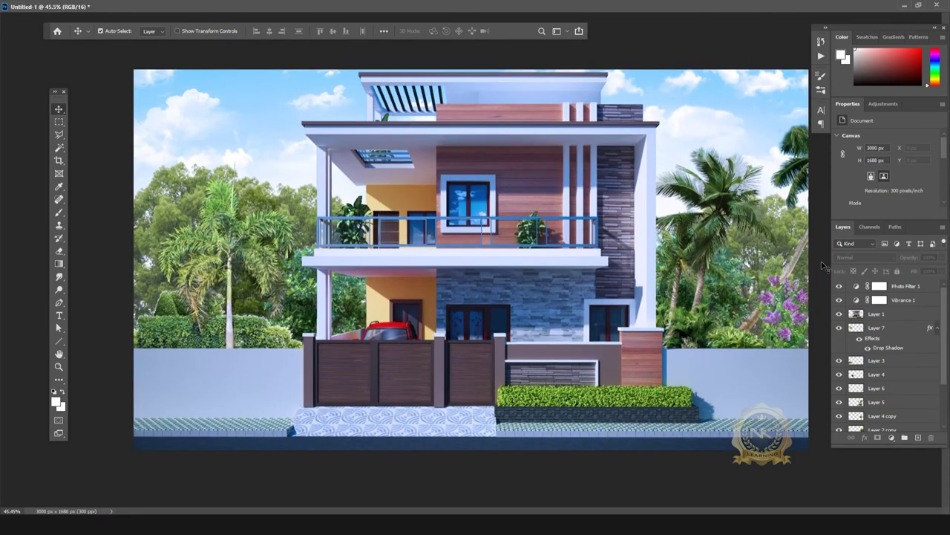
# Try the Magenta, Sepia and Deep Red tints, then set Photo Filter 1 to Red
pyautogui.click(910, 286)
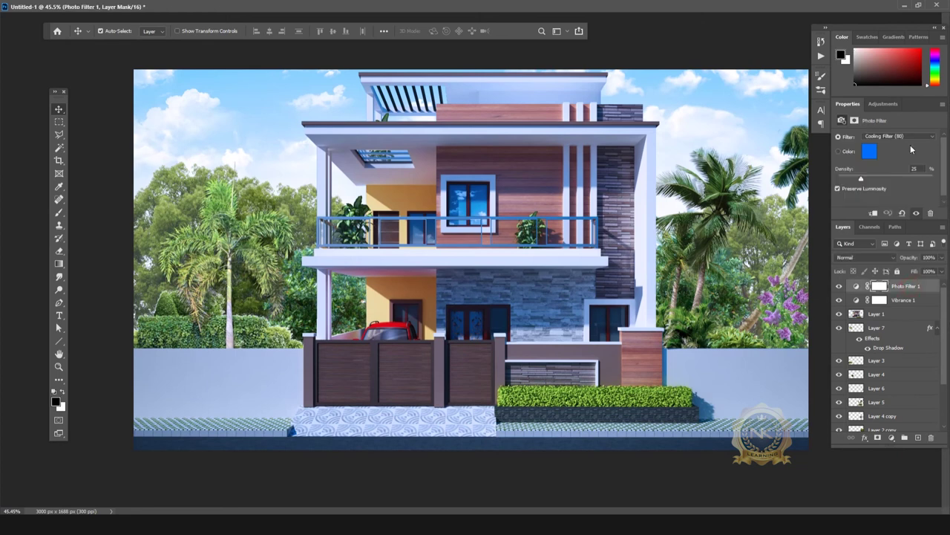
pyautogui.click(913, 138)
pyautogui.press('Down')
pyautogui.press('Down')
pyautogui.press('Down')
pyautogui.click(893, 139)
pyautogui.press('Down')
pyautogui.press('Down')
pyautogui.press('Down')
pyautogui.press('Down')
pyautogui.press('Down')
pyautogui.press('Down')
pyautogui.press('Down')
pyautogui.press('Down')
pyautogui.press('Up')
pyautogui.press('Down')
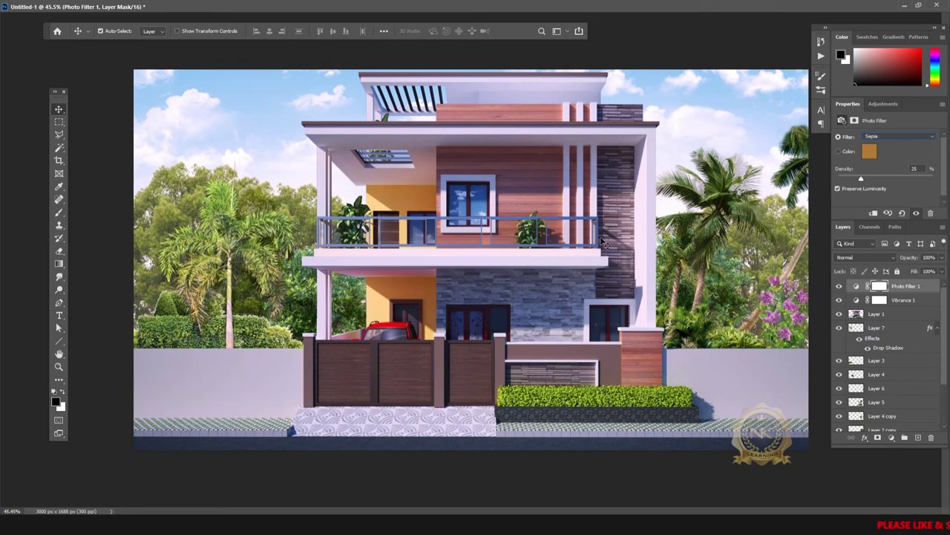
pyautogui.press('Down')
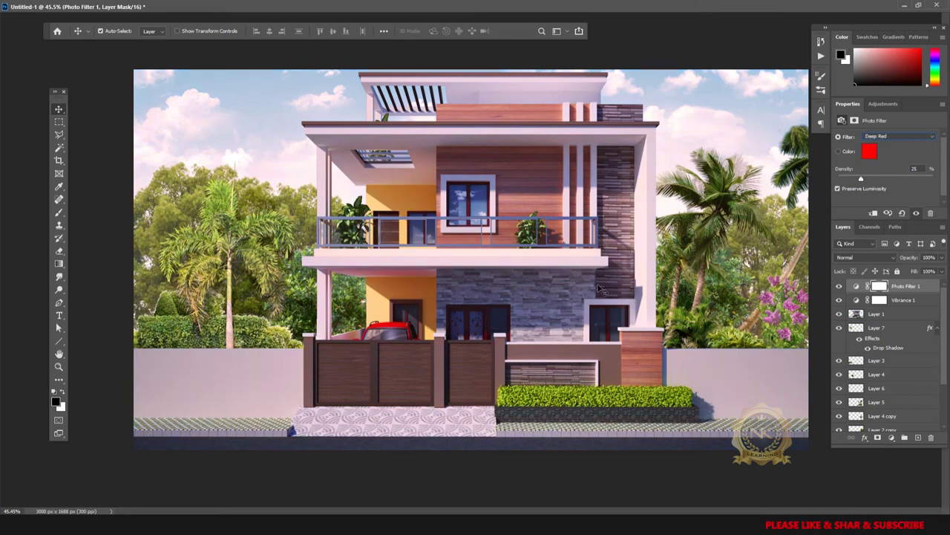
pyautogui.press('Down')
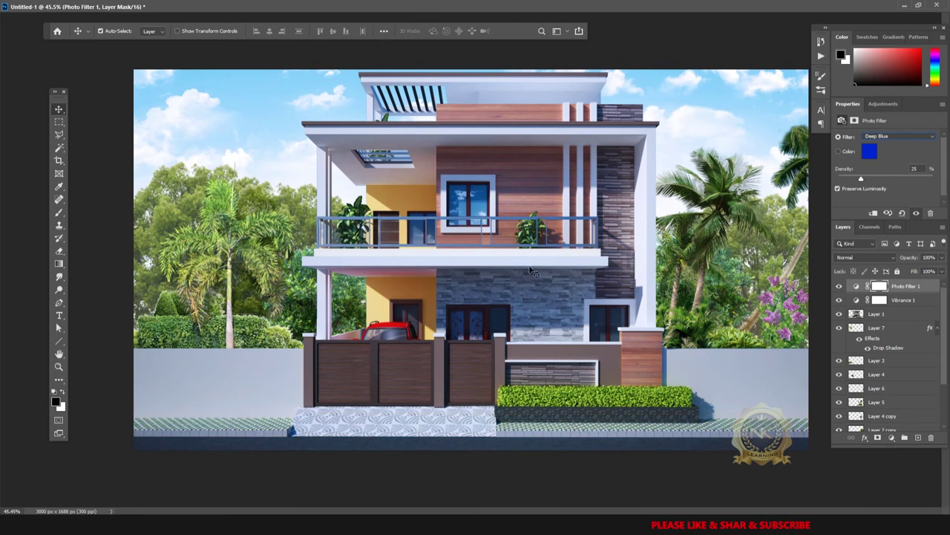
pyautogui.click(898, 136)
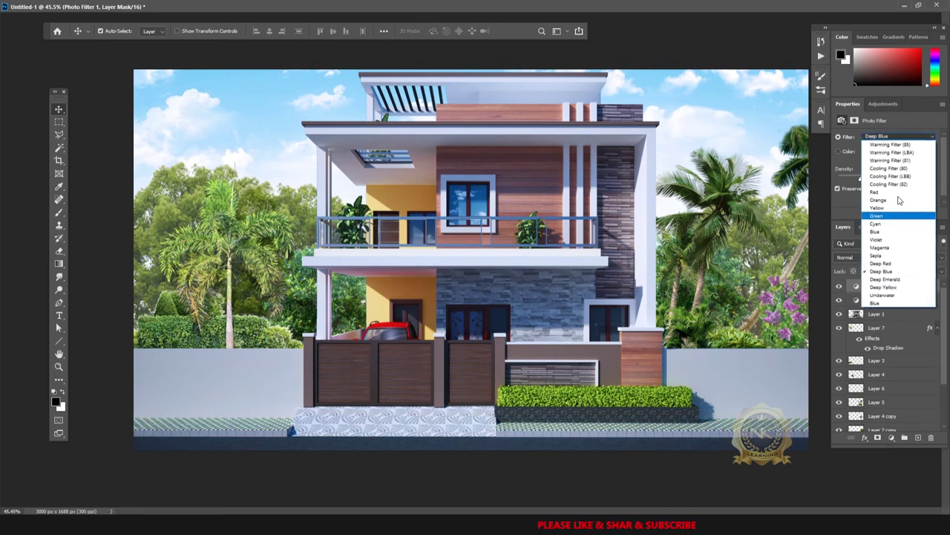
pyautogui.click(891, 192)
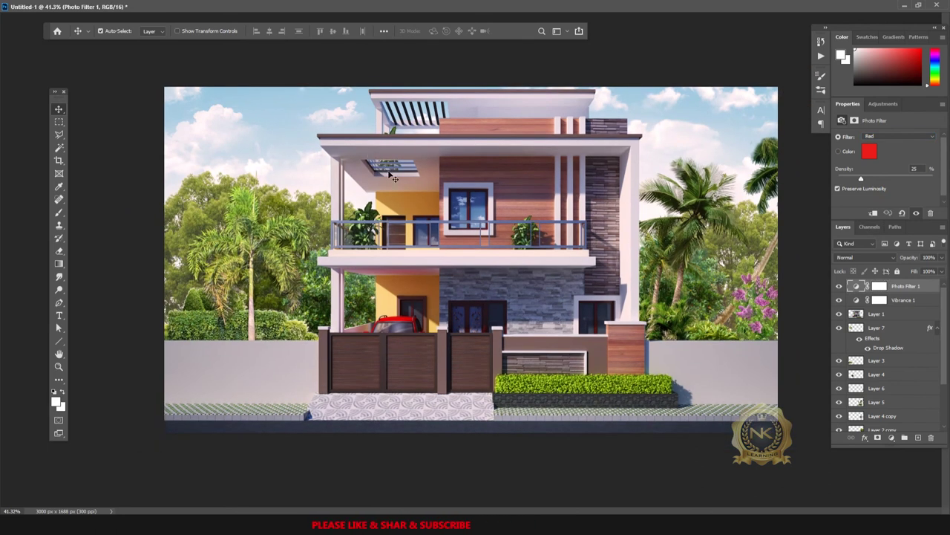
pyautogui.click(919, 6)
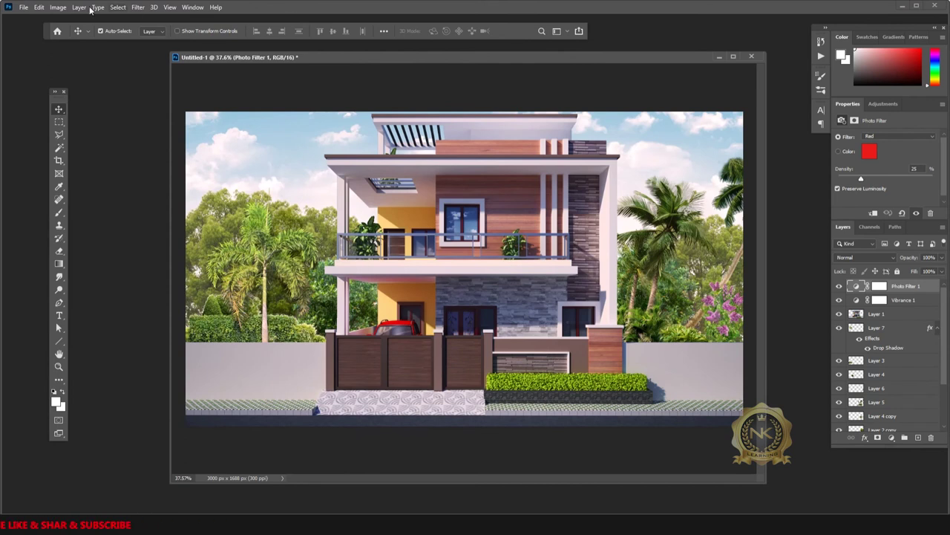
# Make Layer 1, the house image, active and check its contents
pyautogui.click(57, 9)
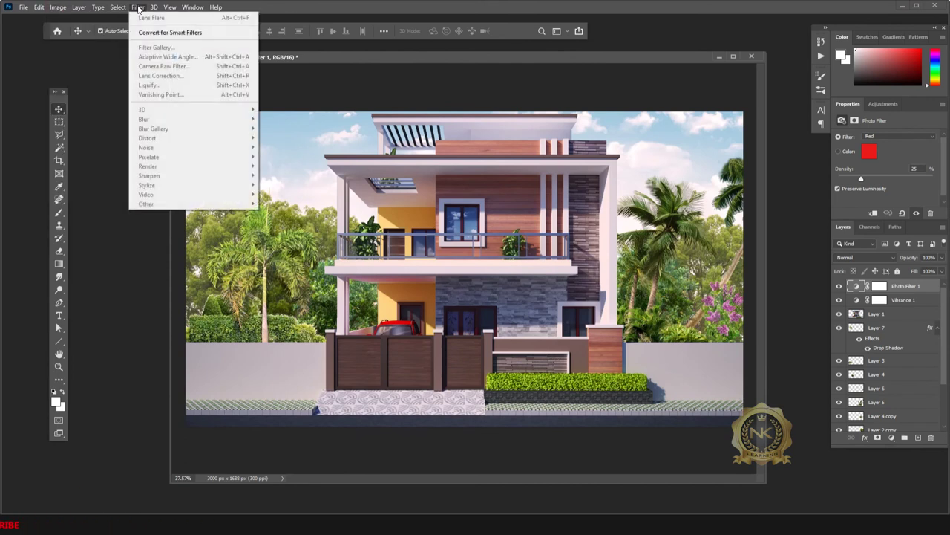
pyautogui.click(138, 9)
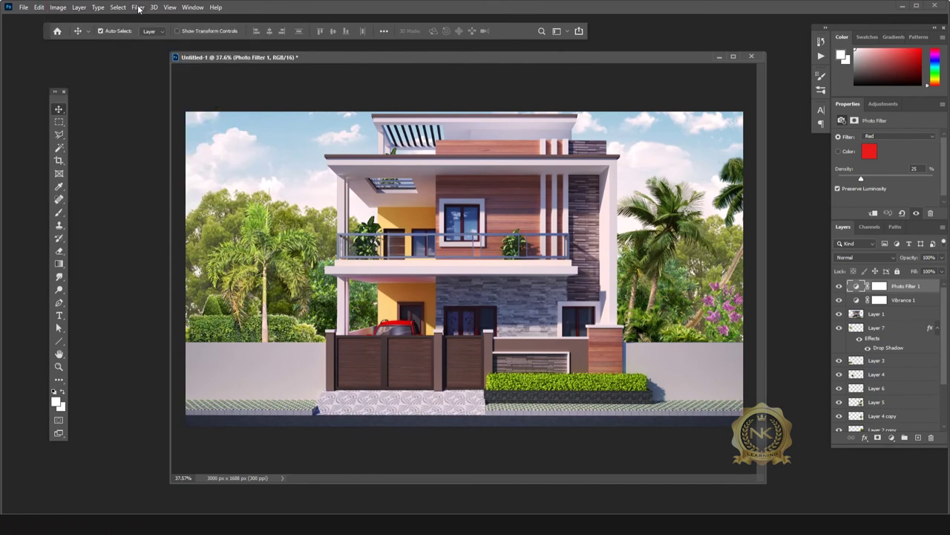
pyautogui.click(900, 318)
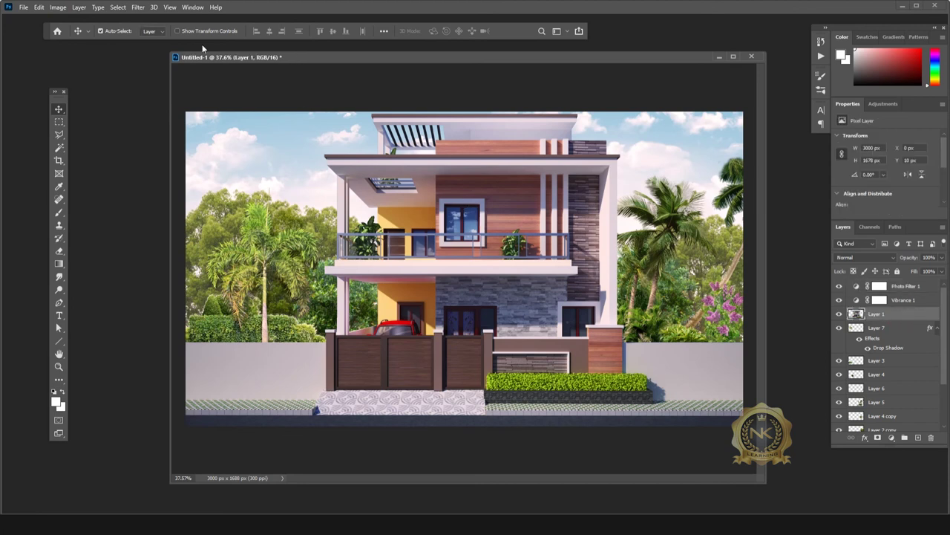
pyautogui.click(839, 313)
# Apply a Lens Flare to Layer 1 at 65% brightness, positioned in the preview
pyautogui.click(136, 7)
pyautogui.moveTo(148, 166)
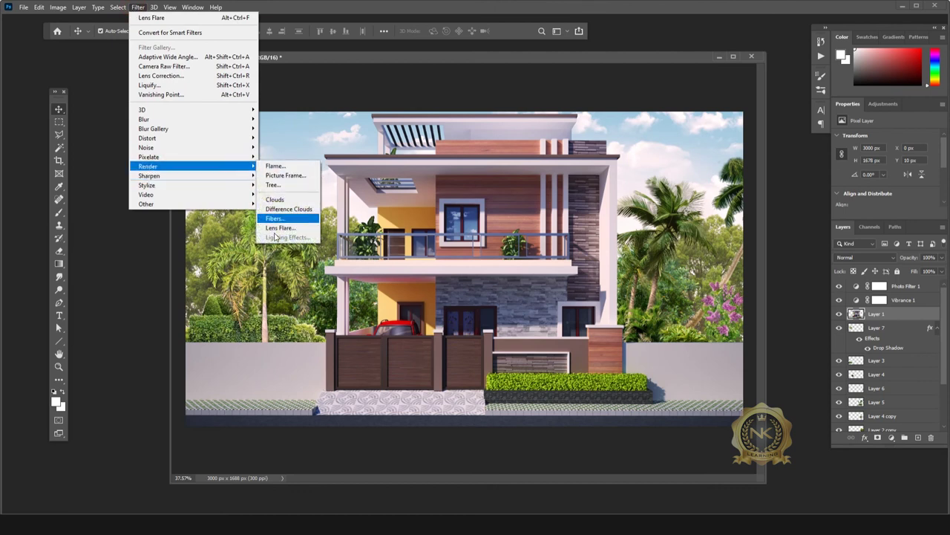
pyautogui.click(289, 230)
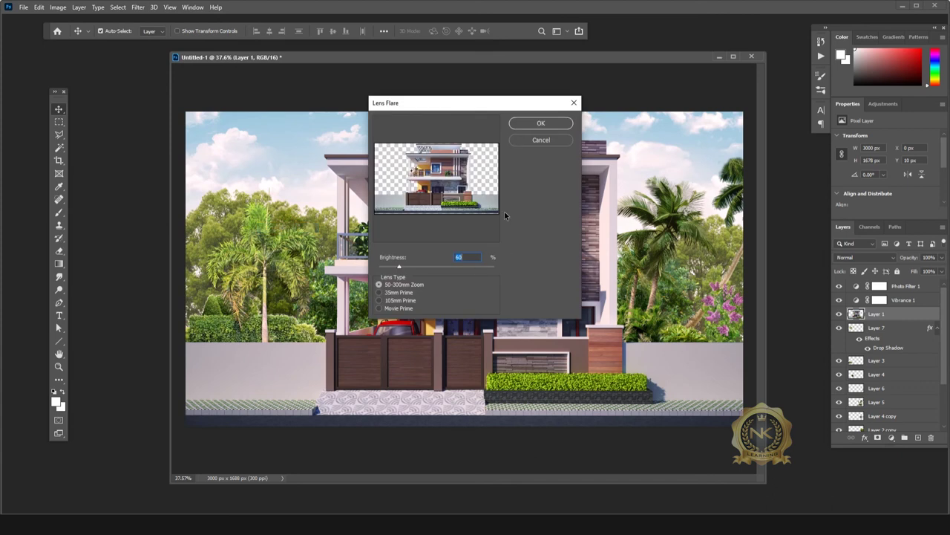
pyautogui.moveTo(424, 172); pyautogui.dragTo(424, 162)
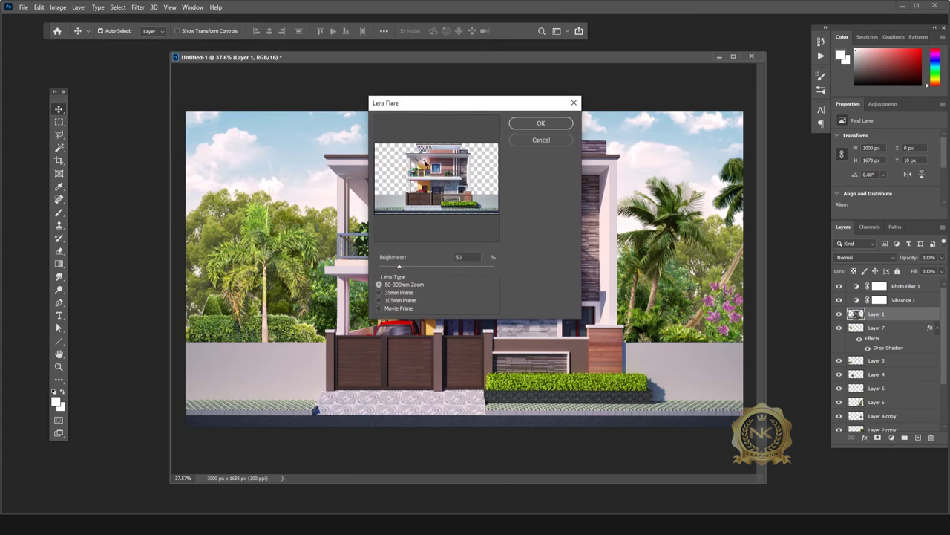
pyautogui.doubleClick(458, 256)
pyautogui.write('1')
pyautogui.write('00')
pyautogui.moveTo(425, 161); pyautogui.dragTo(412, 175)
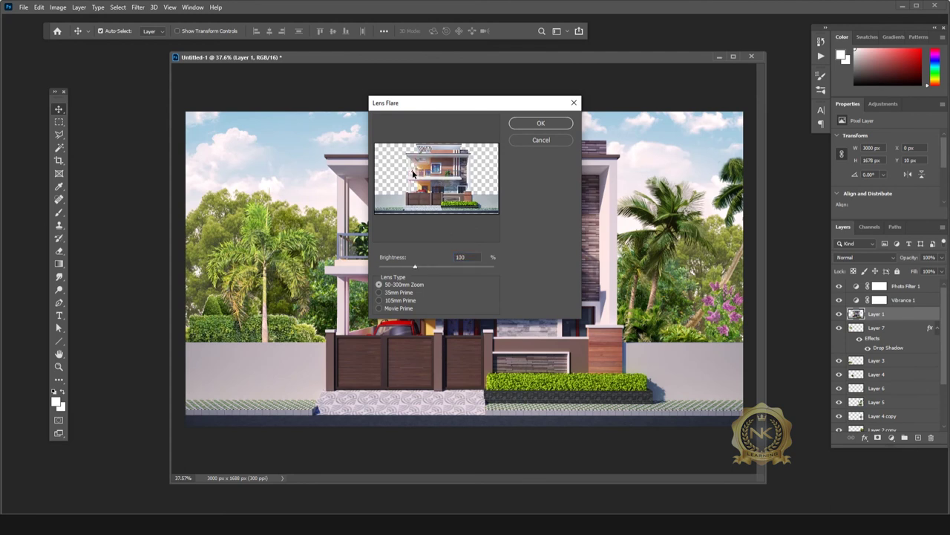
pyautogui.moveTo(413, 174); pyautogui.dragTo(412, 173)
pyautogui.click(468, 257)
pyautogui.write('65')
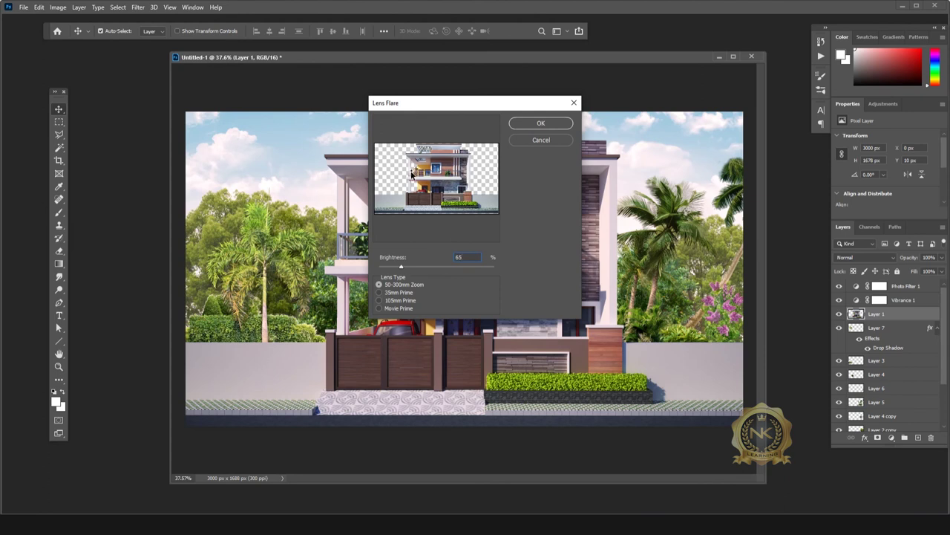
pyautogui.click(413, 173)
pyautogui.click(541, 124)
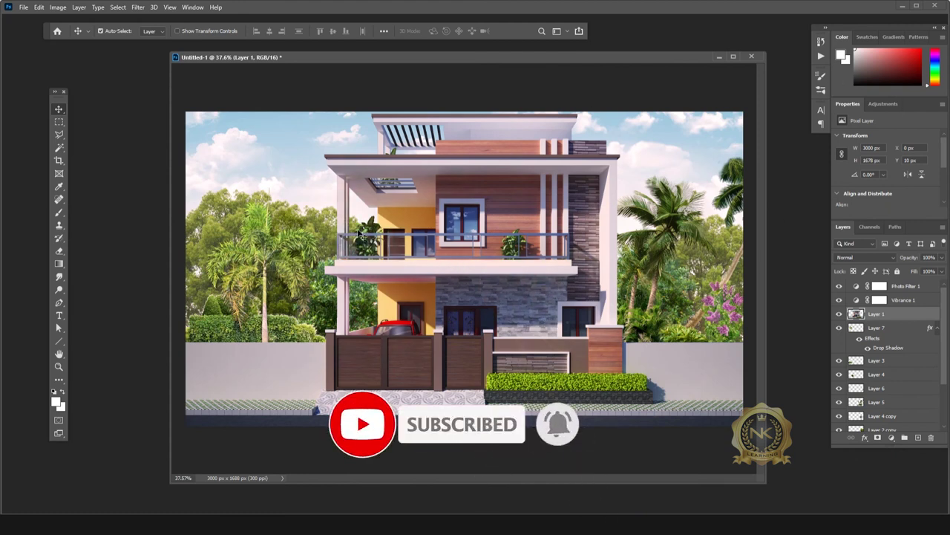
# Apply a second, dimmer Lens Flare at 55% brightness
pyautogui.click(138, 8)
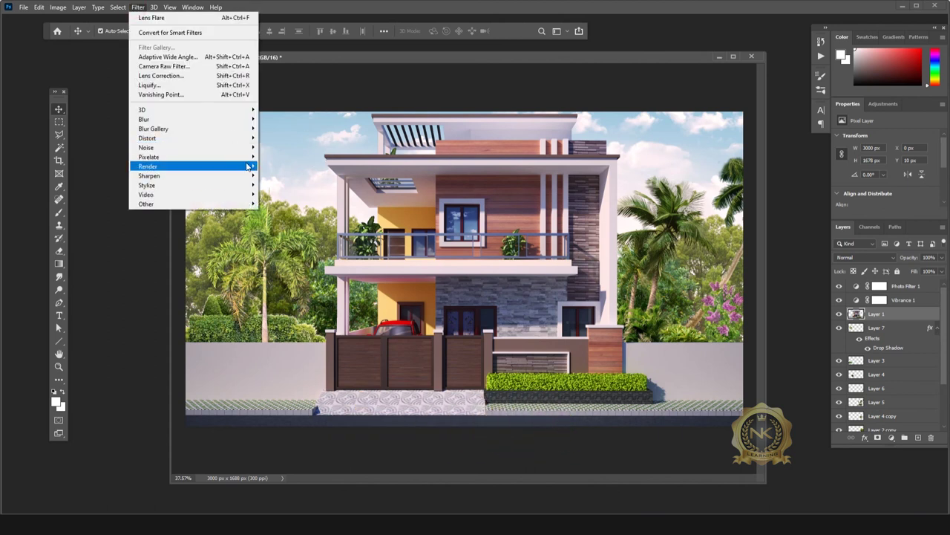
pyautogui.click(242, 170)
pyautogui.click(281, 228)
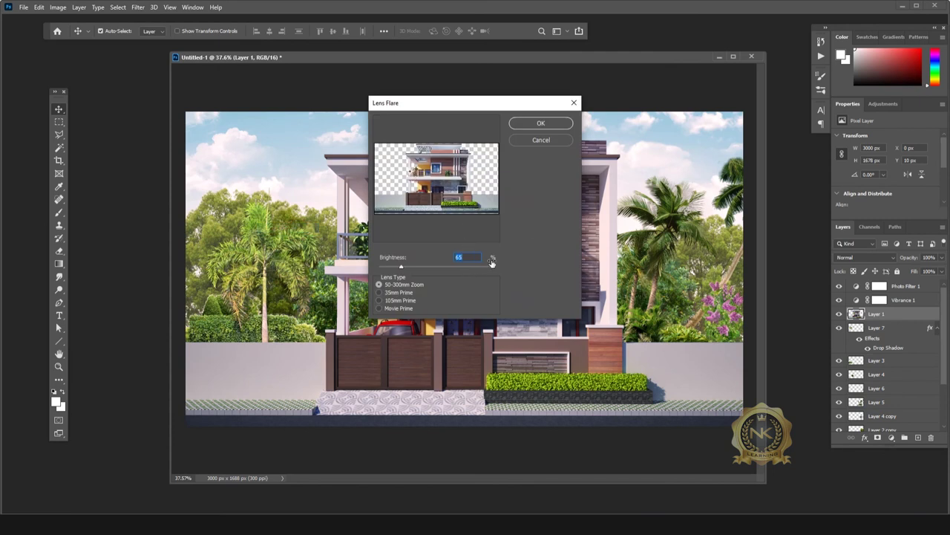
pyautogui.write('55')
pyautogui.click(532, 125)
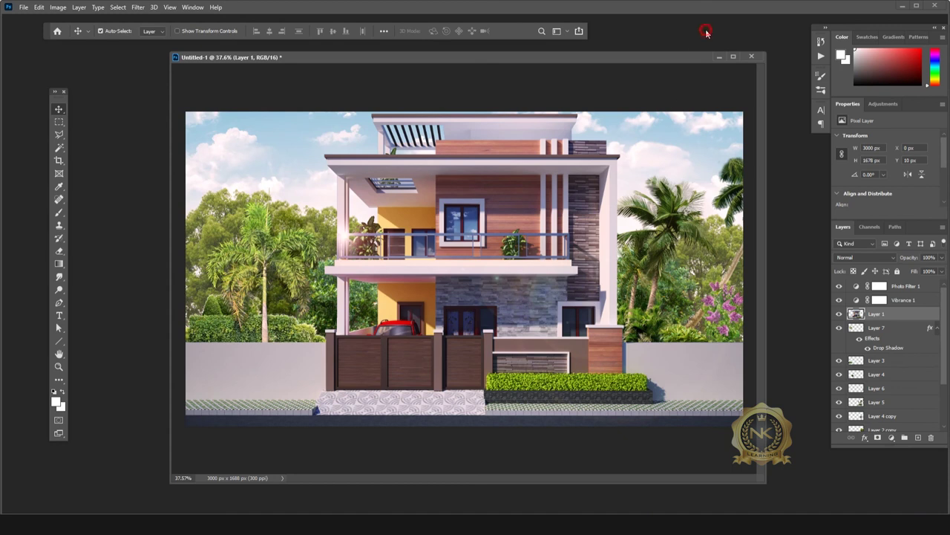
pyautogui.hotkey('ctrl', 'o')
# Open the leaf image pngwing.com (5) and copy its branch into the house document
pyautogui.click(334, 76)
pyautogui.click(391, 270)
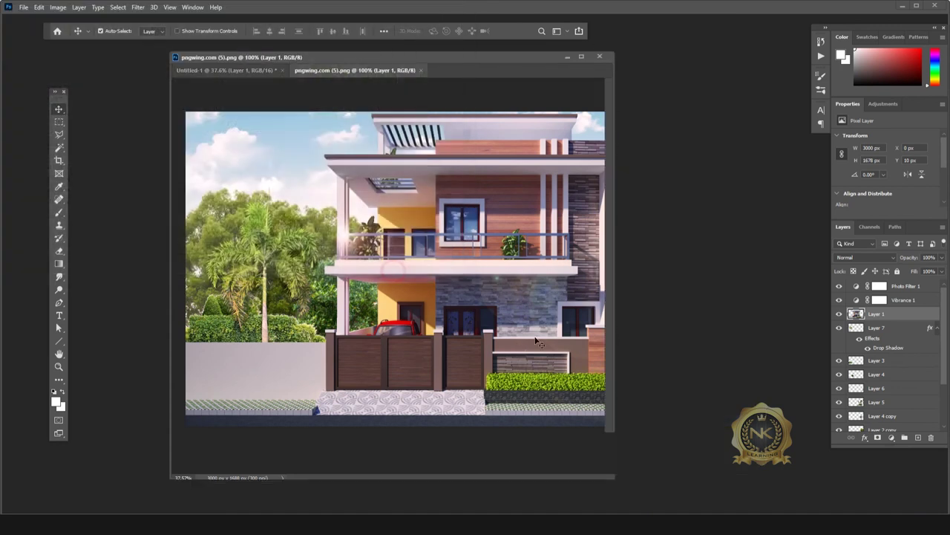
pyautogui.moveTo(476, 90); pyautogui.dragTo(661, 94)
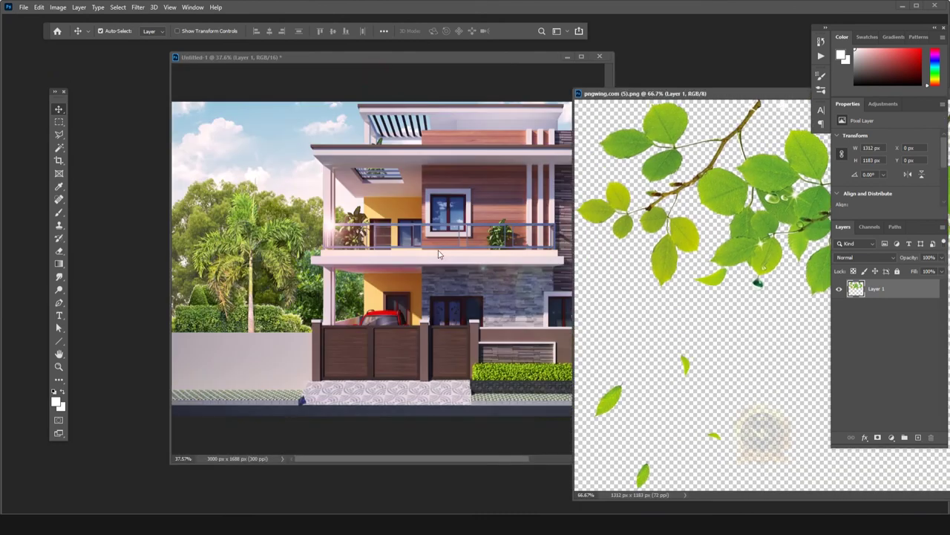
pyautogui.click(823, 256)
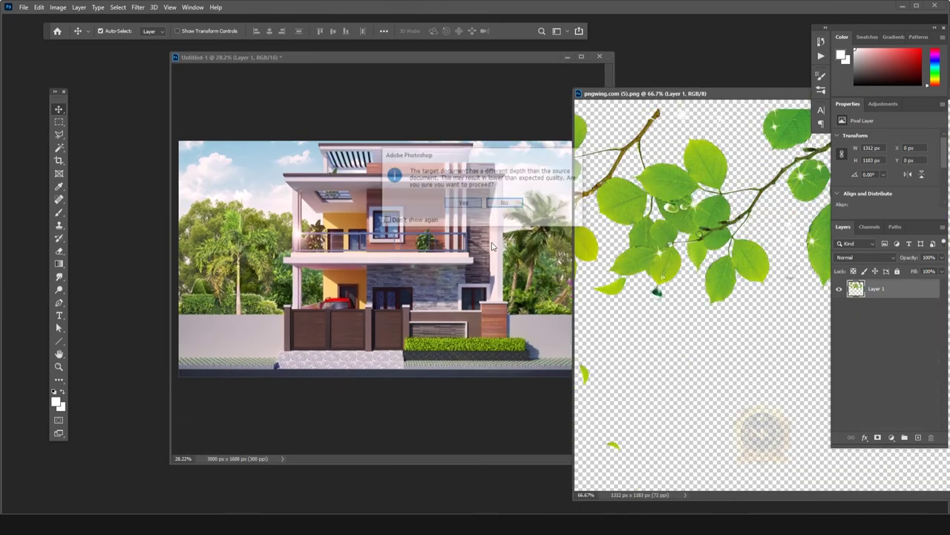
pyautogui.moveTo(761, 237); pyautogui.dragTo(512, 210)
pyautogui.press('Return')
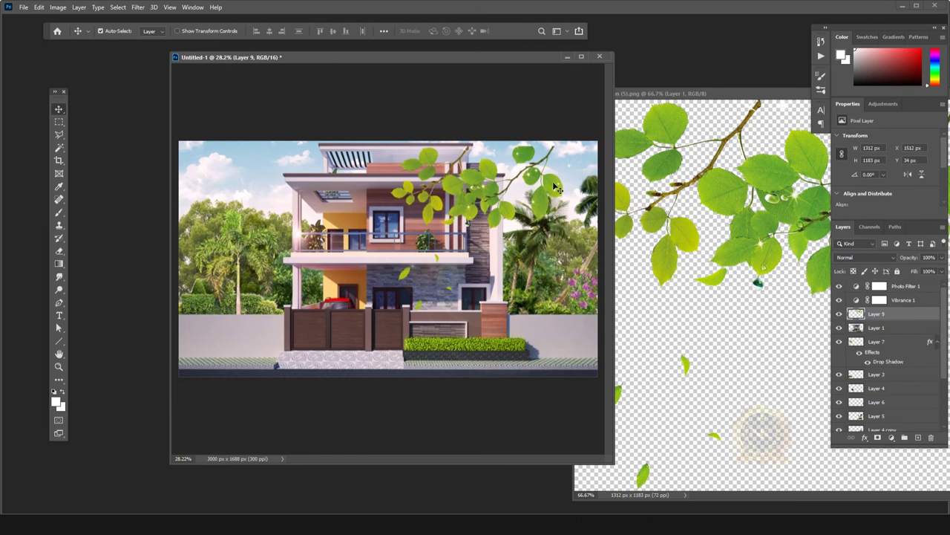
pyautogui.moveTo(544, 194); pyautogui.dragTo(496, 195)
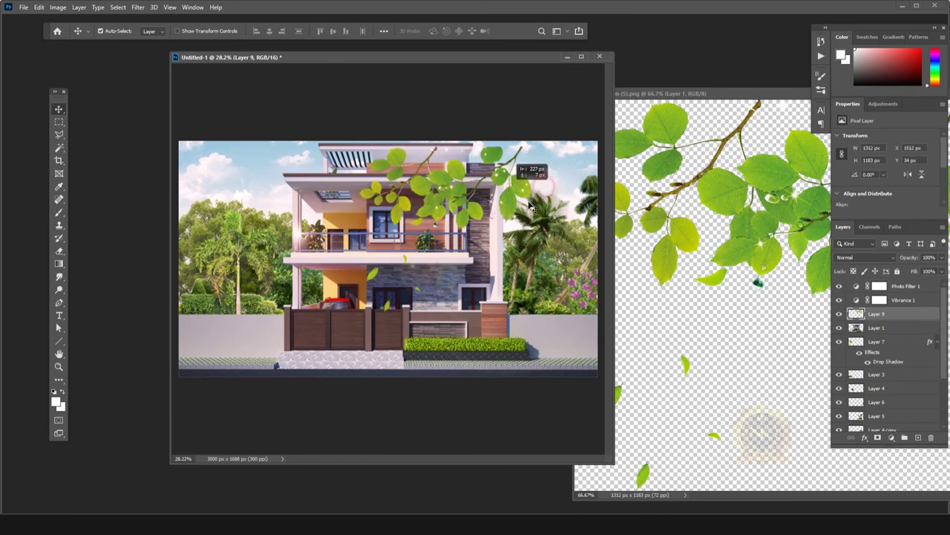
pyautogui.click(582, 57)
# Marquee-delete the falling leaves below the branch and move it toward the top-right
pyautogui.click(59, 122)
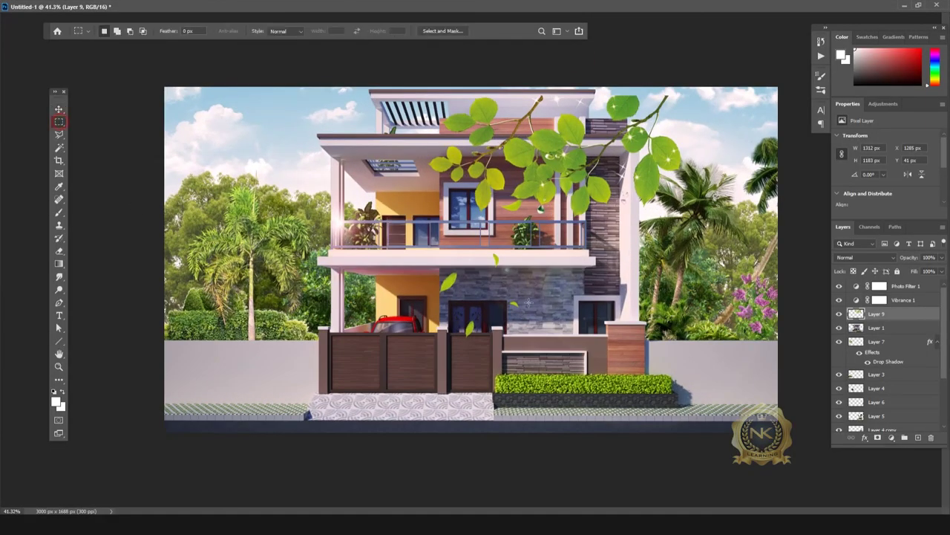
pyautogui.moveTo(398, 235); pyautogui.dragTo(579, 379)
pyautogui.press('Delete')
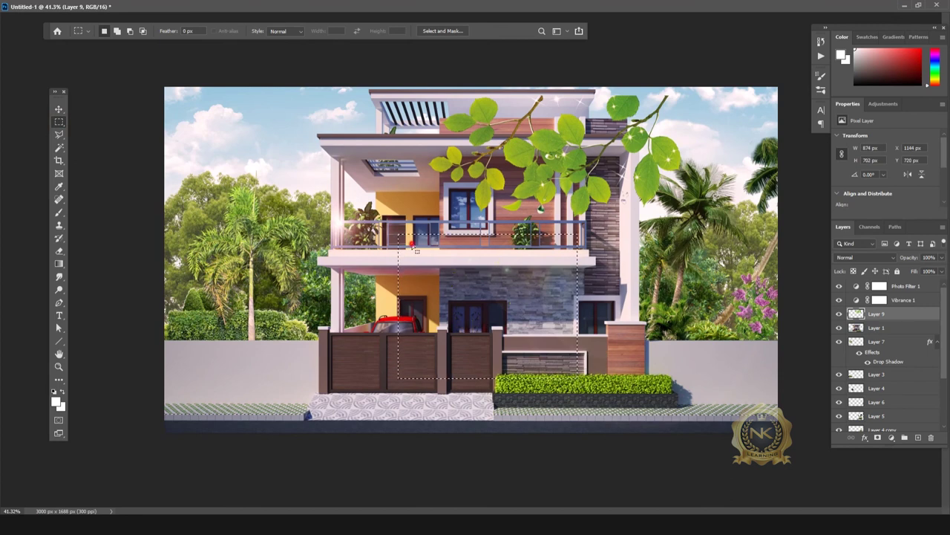
pyautogui.scroll(-2, 497, 295)
pyautogui.click(58, 109)
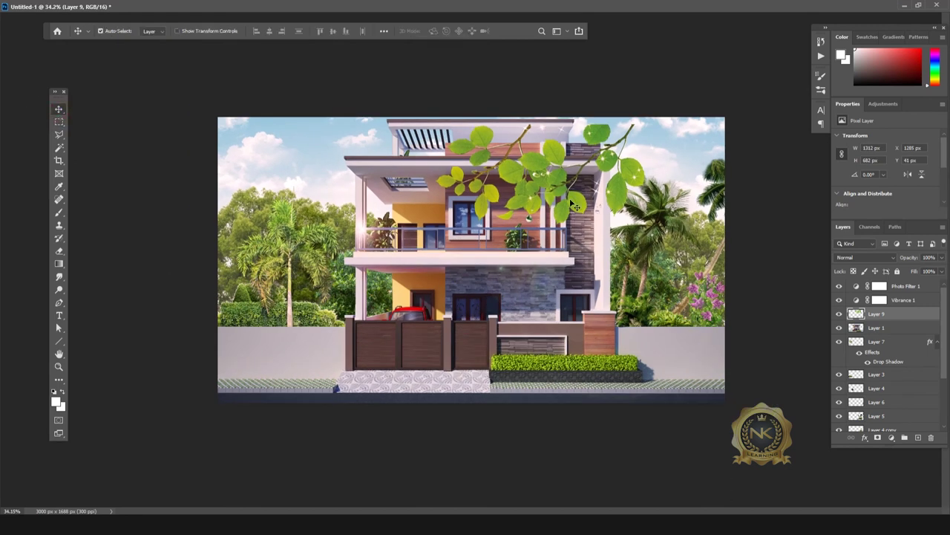
pyautogui.moveTo(553, 184); pyautogui.dragTo(632, 177)
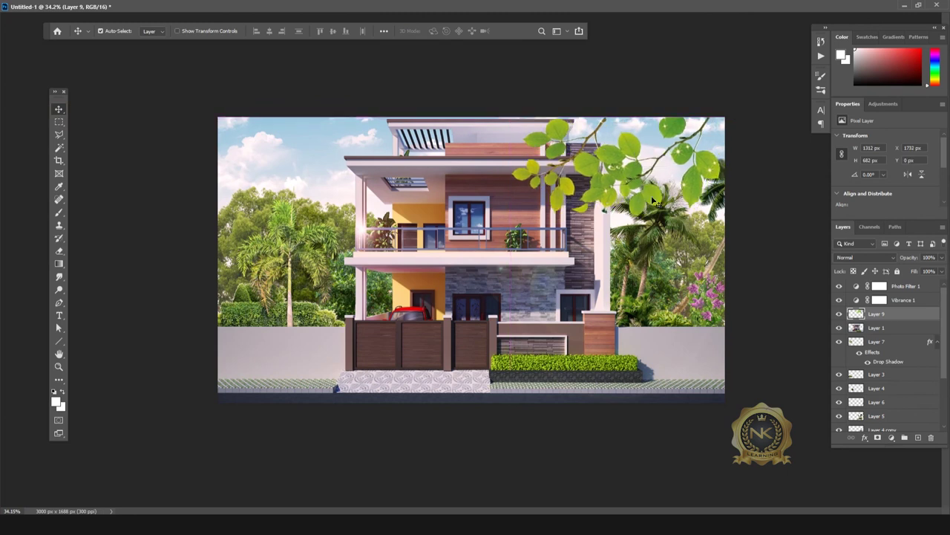
# Scale the leaf branch down to about 80% and fit it into the top-right corner
pyautogui.hotkey('ctrl', 't')
pyautogui.moveTo(511, 232); pyautogui.dragTo(616, 179)
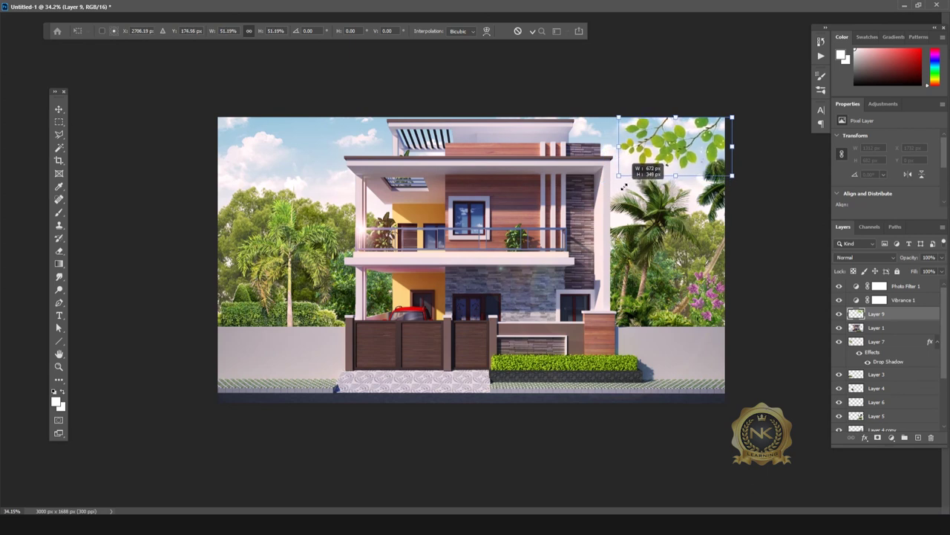
pyautogui.moveTo(619, 189); pyautogui.dragTo(625, 185)
pyautogui.press('Return')
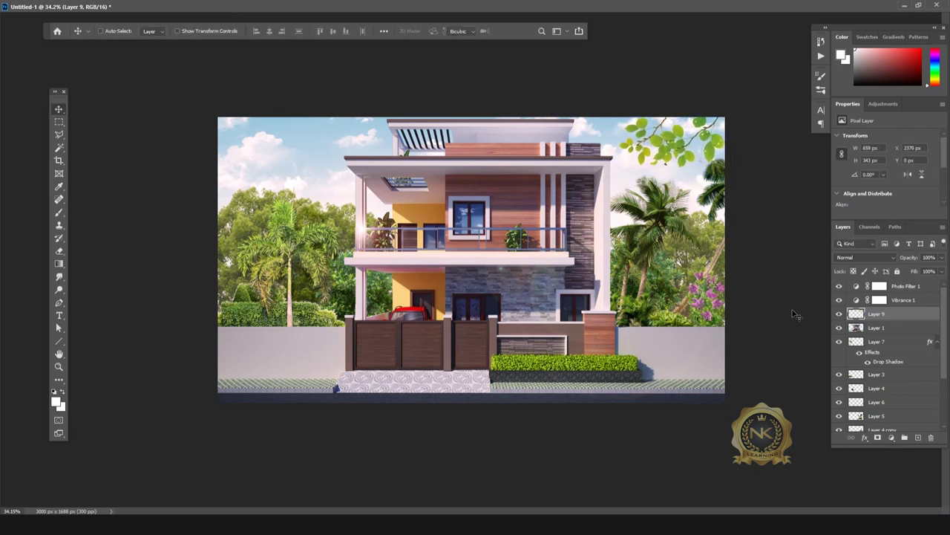
pyautogui.hotkey('ctrl', 't')
pyautogui.moveTo(619, 174); pyautogui.dragTo(646, 160)
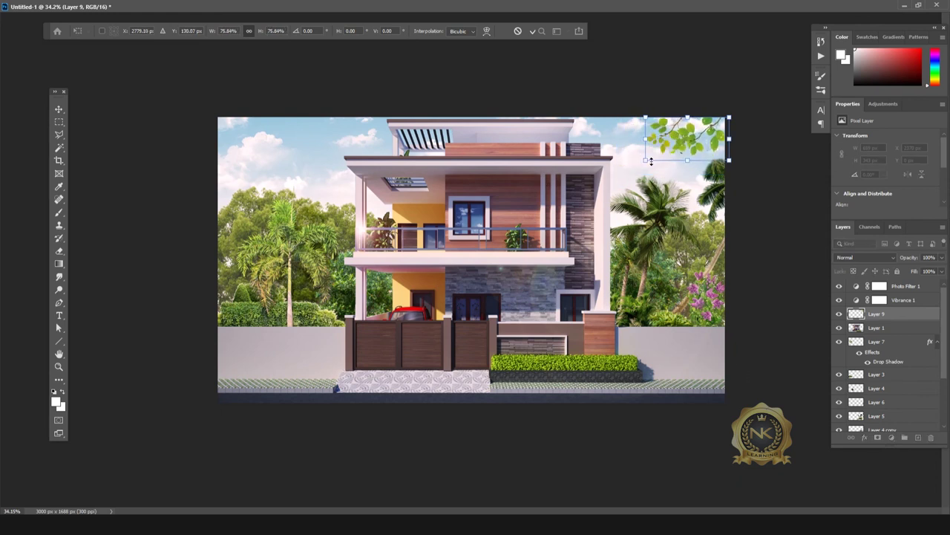
pyautogui.moveTo(646, 161); pyautogui.dragTo(640, 163)
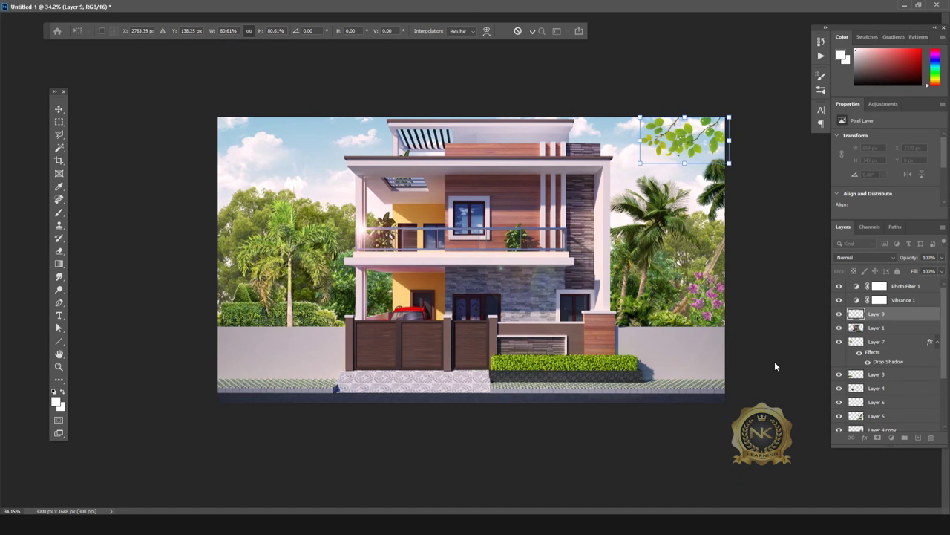
pyautogui.press('Return')
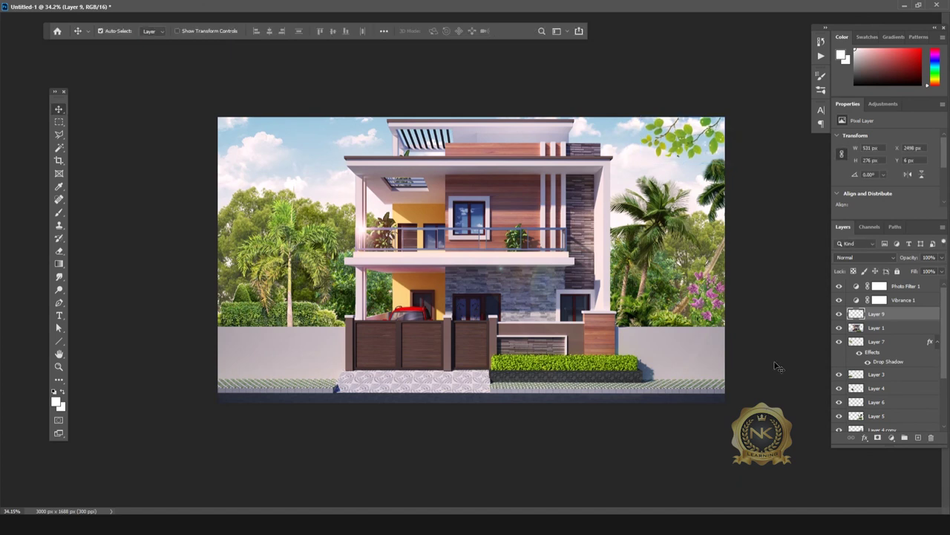
pyautogui.press('Left')
pyautogui.press('Left')
pyautogui.press('Left')
pyautogui.press('Left')
pyautogui.press('Left')
pyautogui.press('Left')
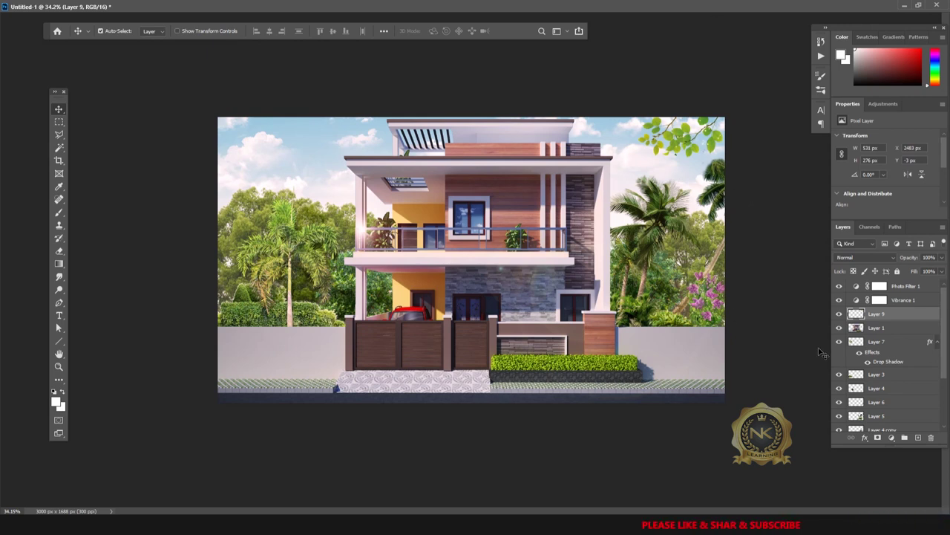
pyautogui.scroll(1, 637, 215)
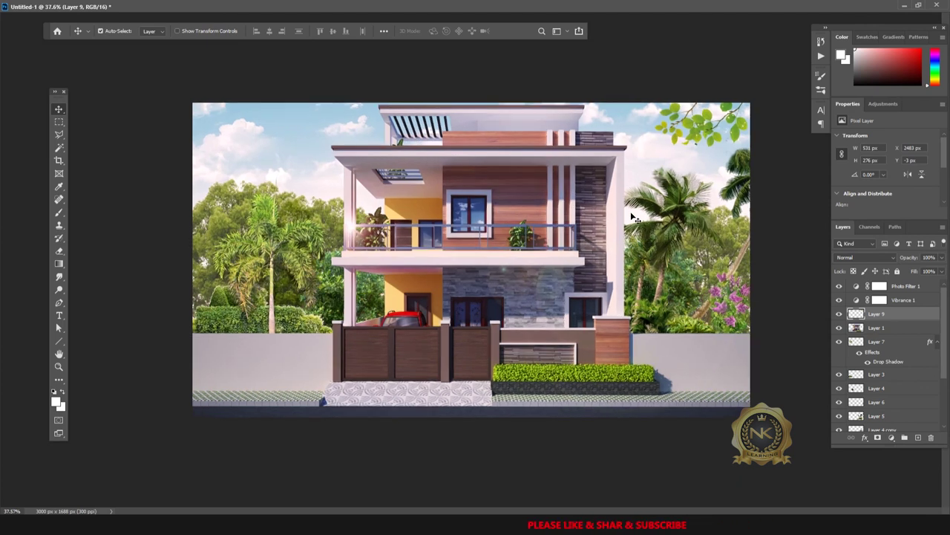